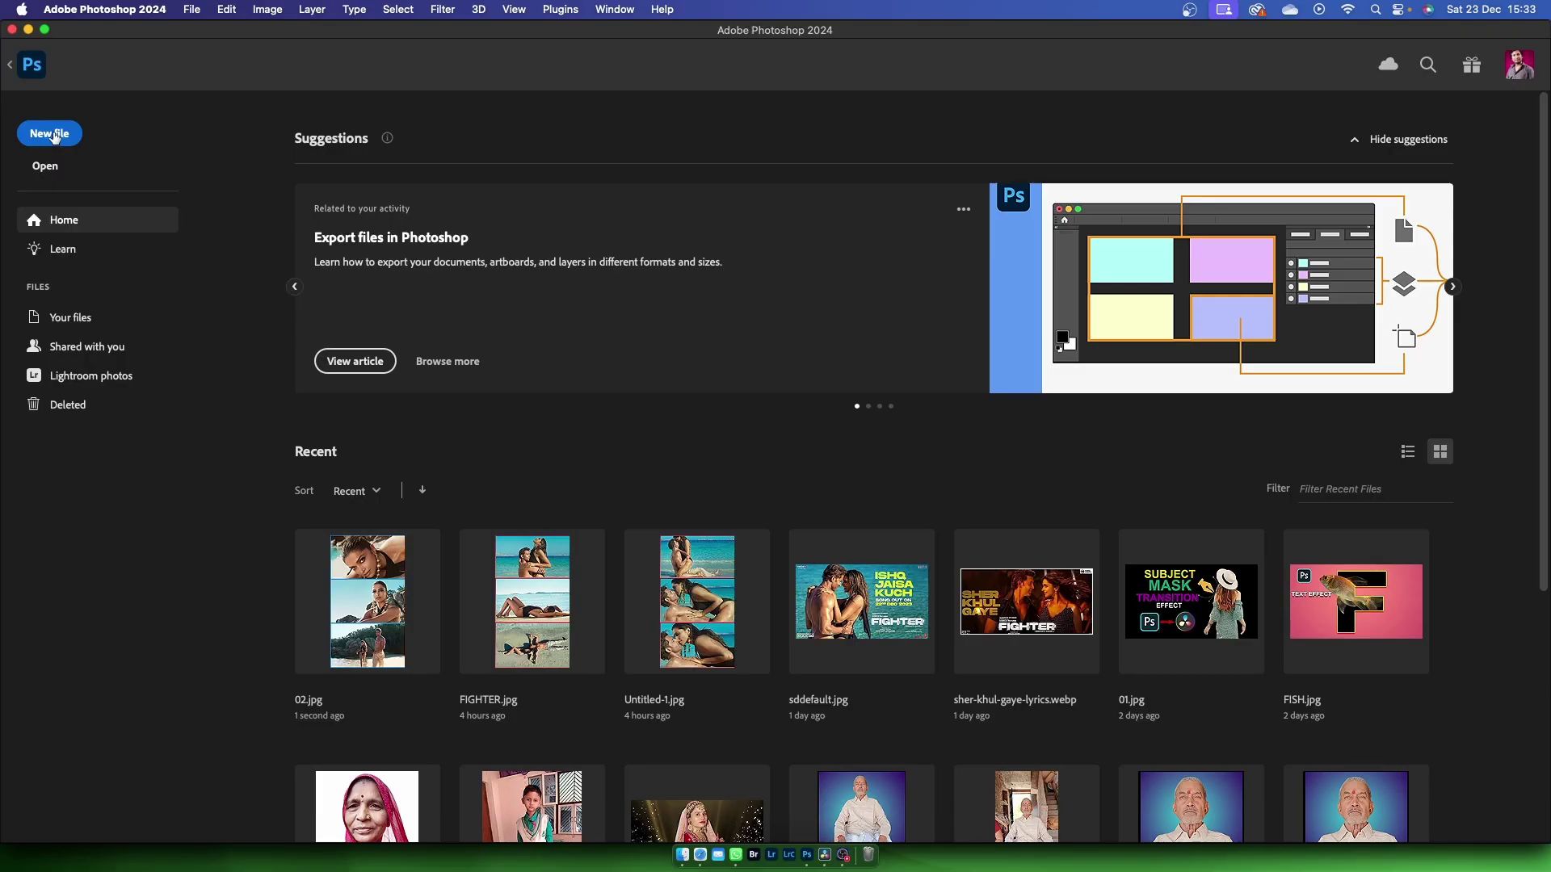
Step: Create a new blank document 2000 px wide and 2000 px tall
left_click(55, 137)
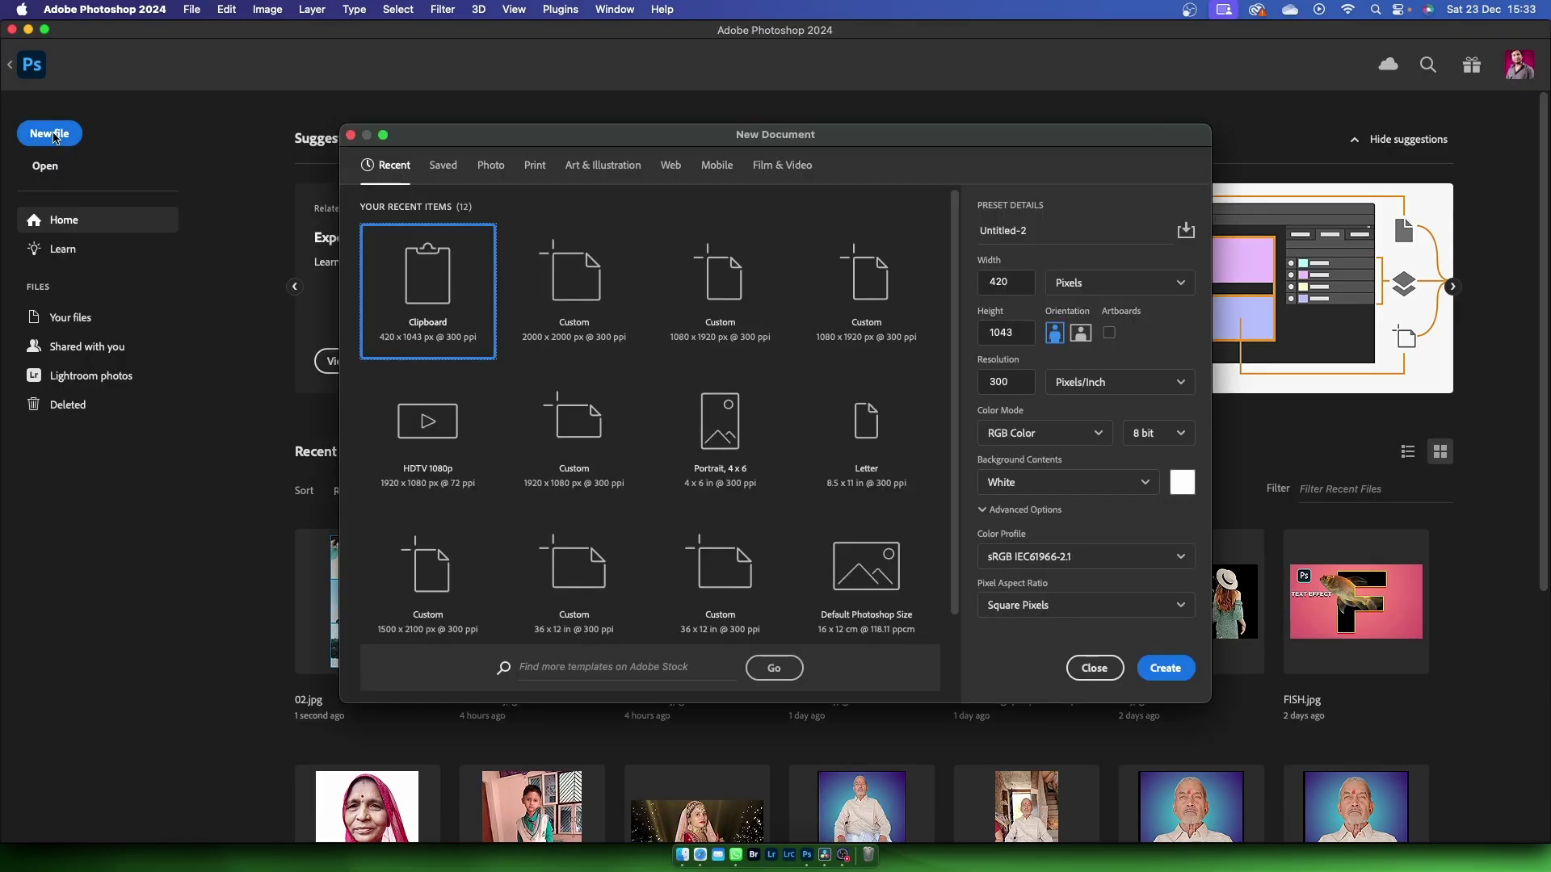
double_click(1016, 278)
type("2")
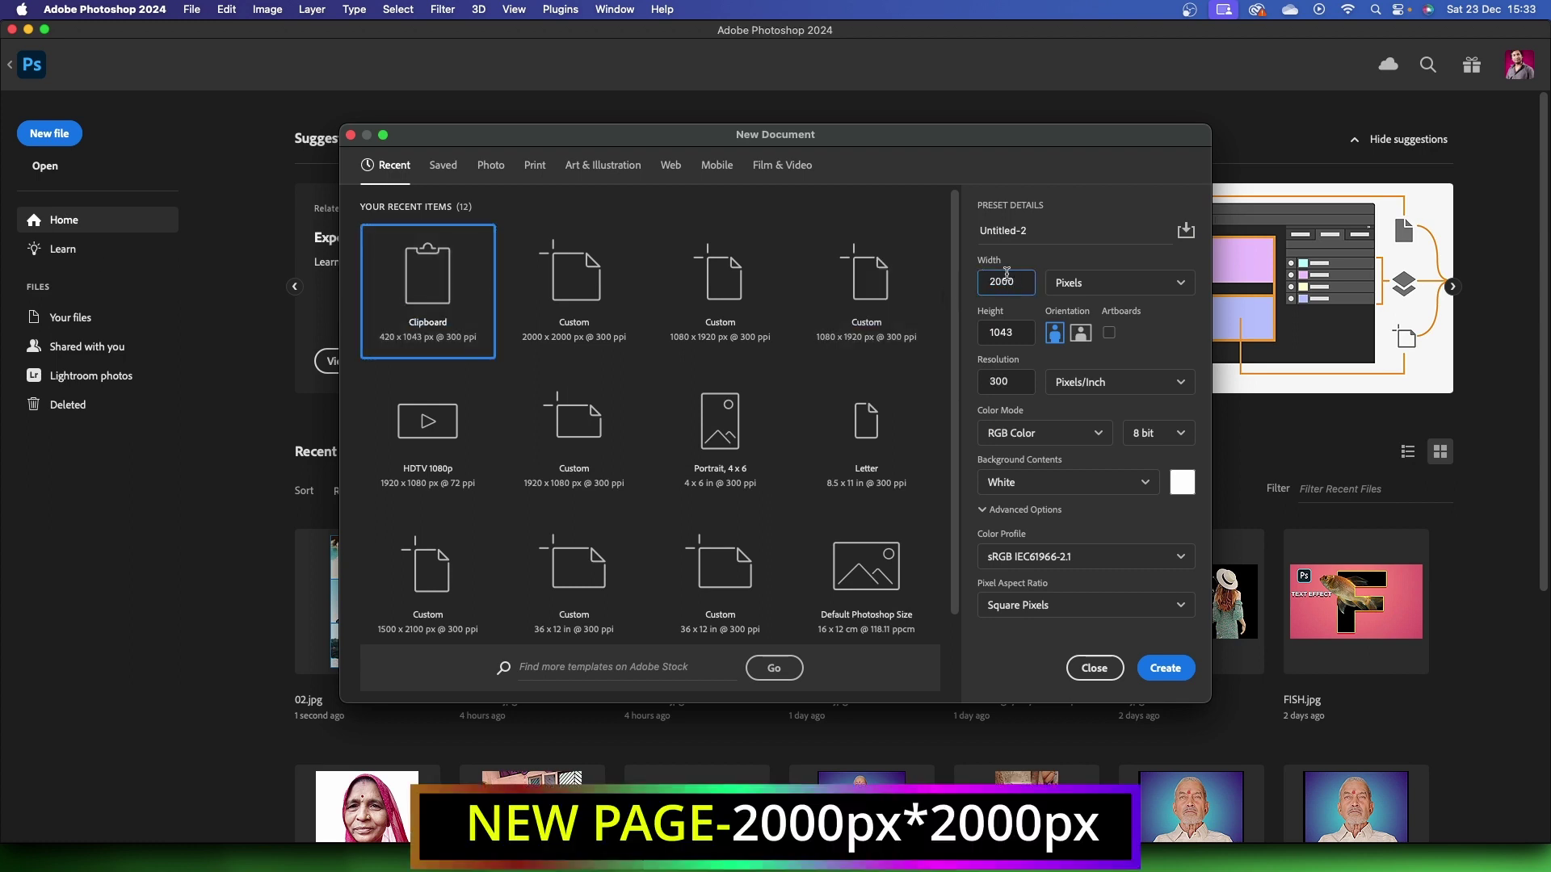
double_click(1019, 331)
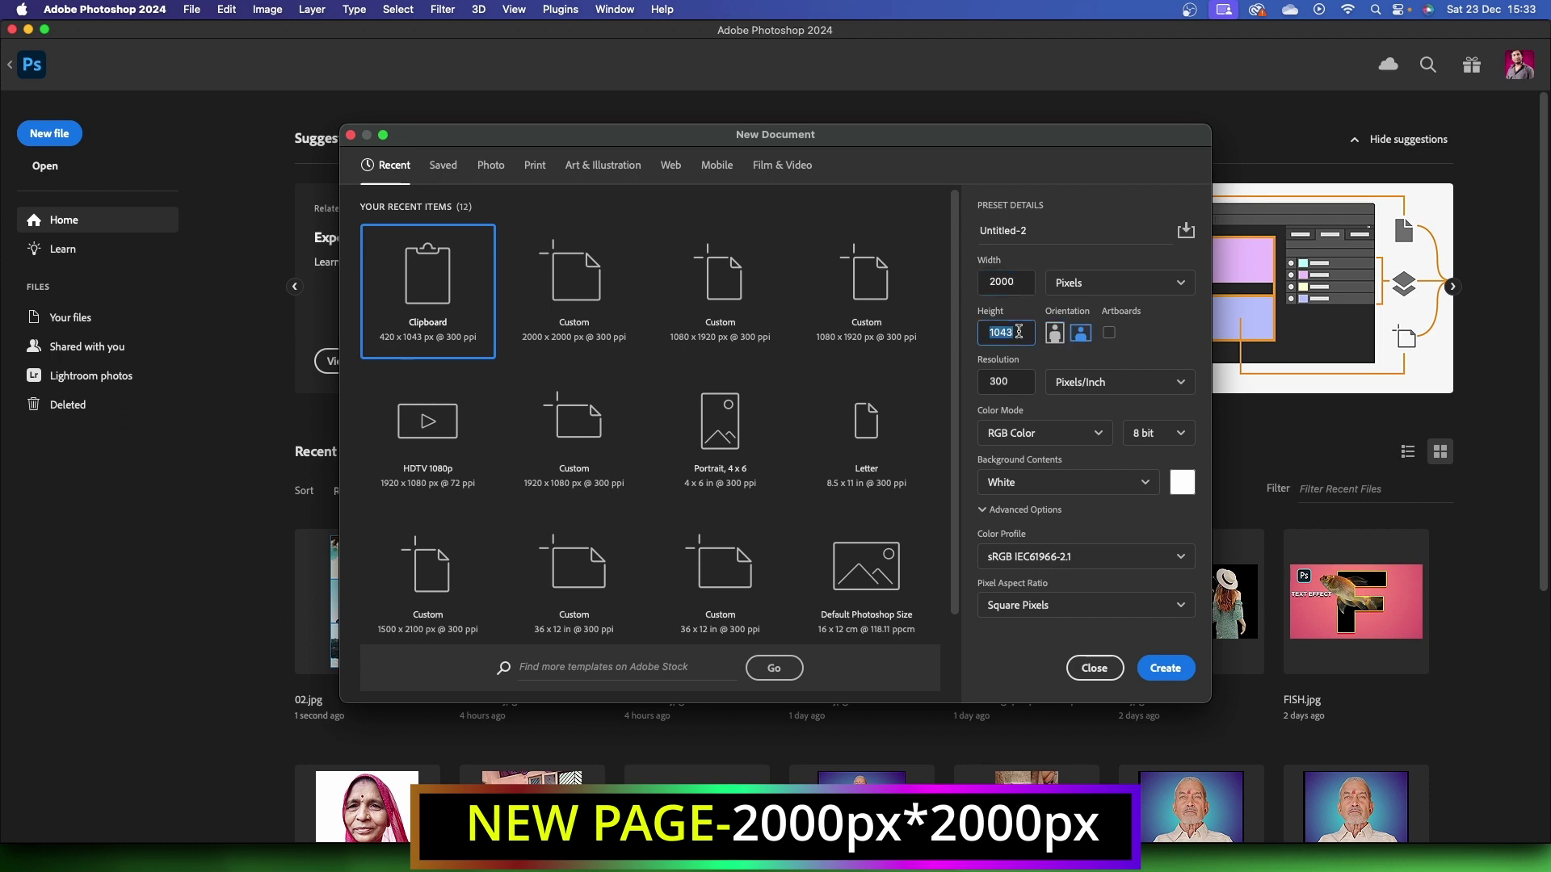
type("2000")
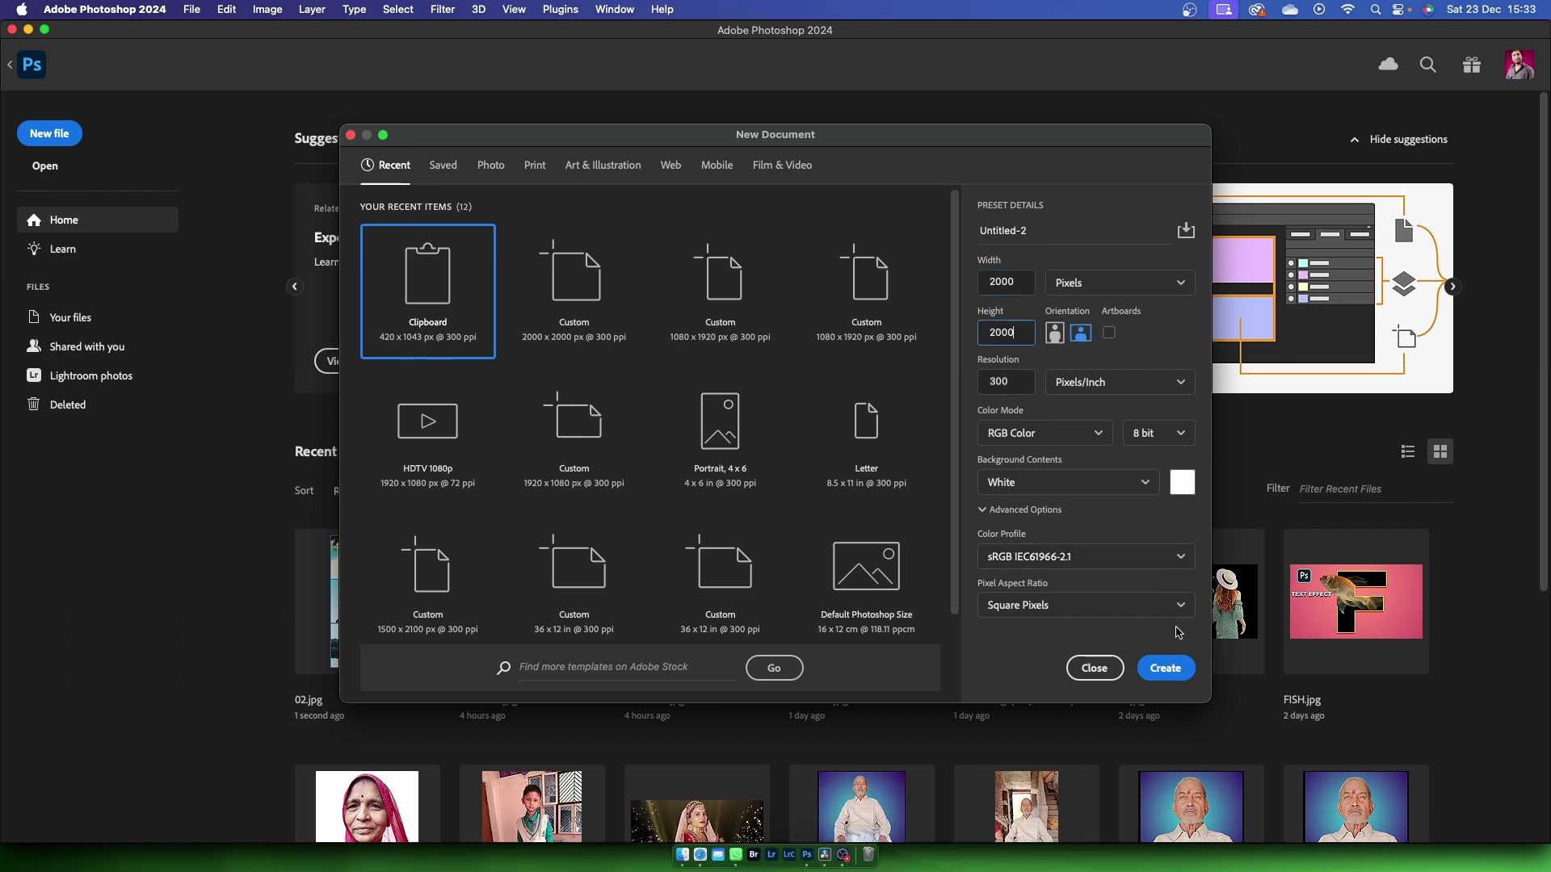
left_click(1168, 668)
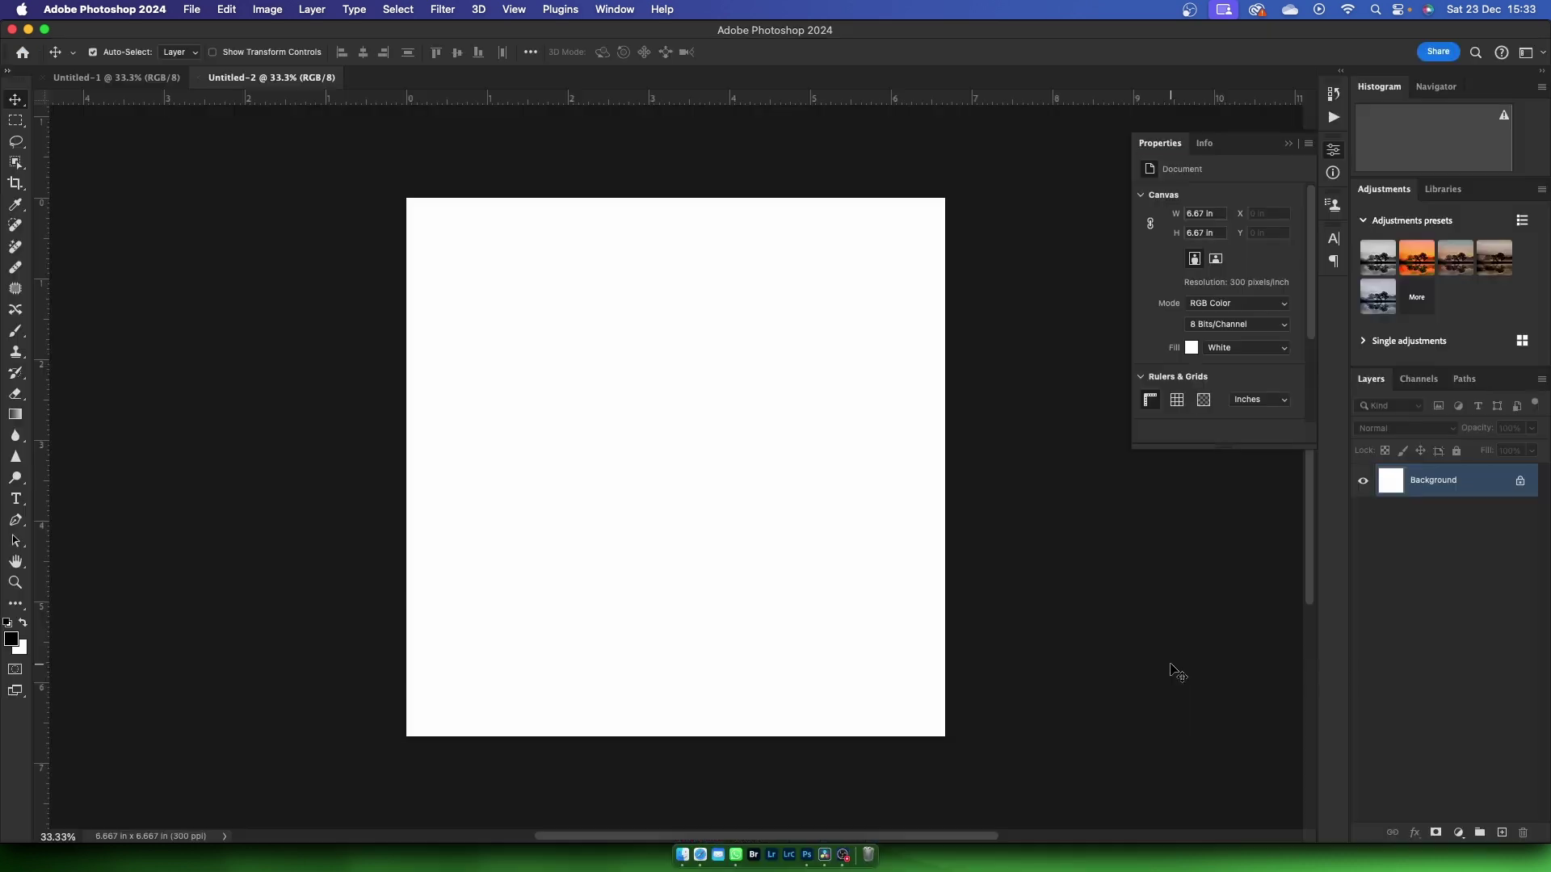
Step: Set up the Type tool with Champion HTF-Bantamweight, 305 pt and a mid grey colour
left_click(16, 499)
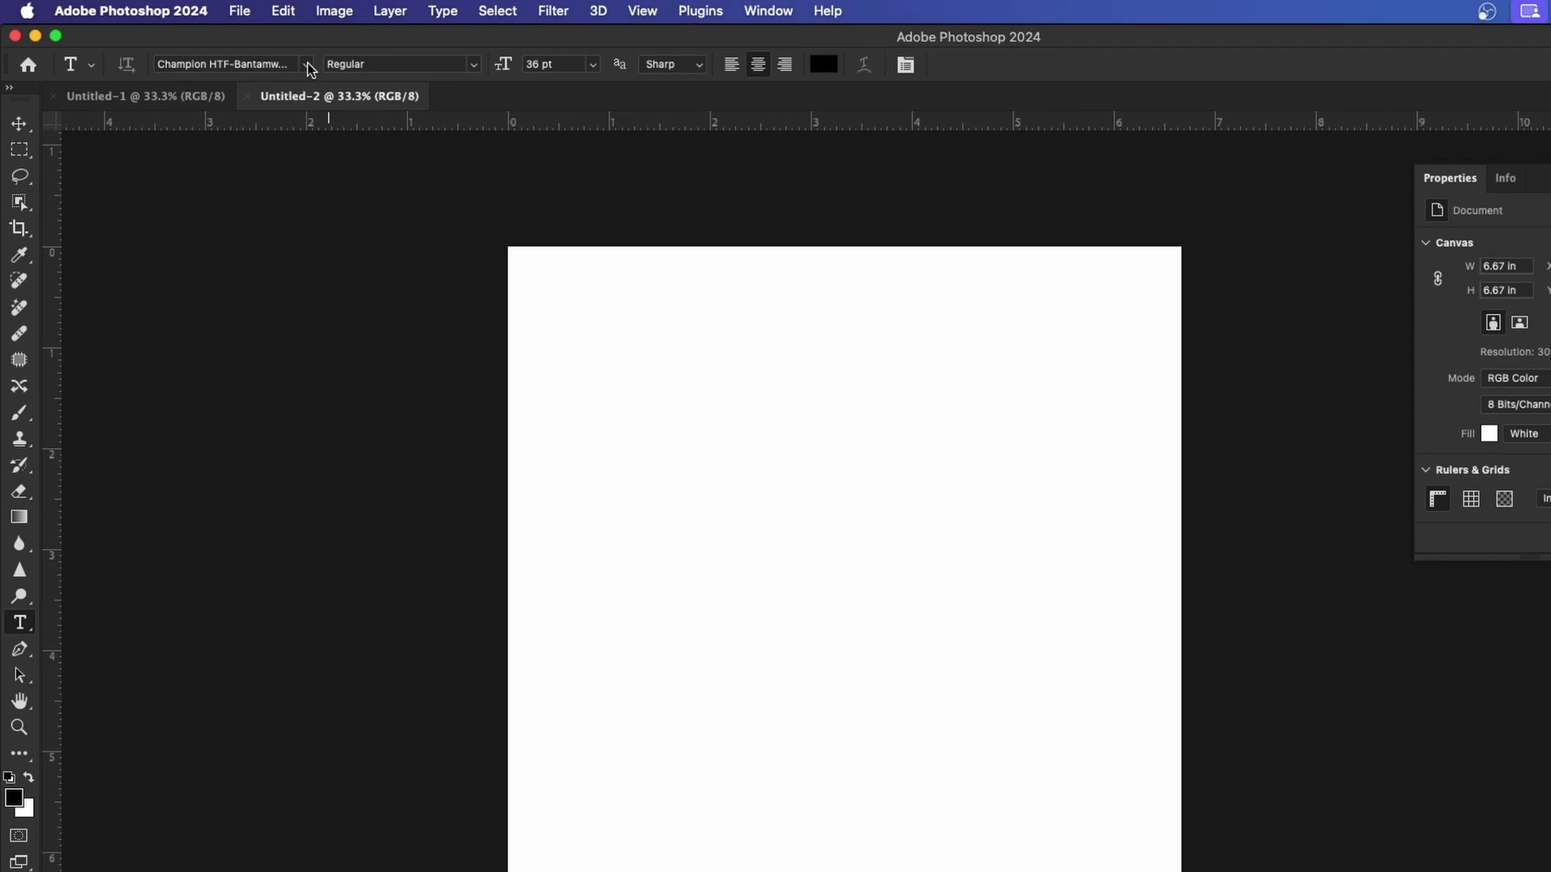
left_click(307, 65)
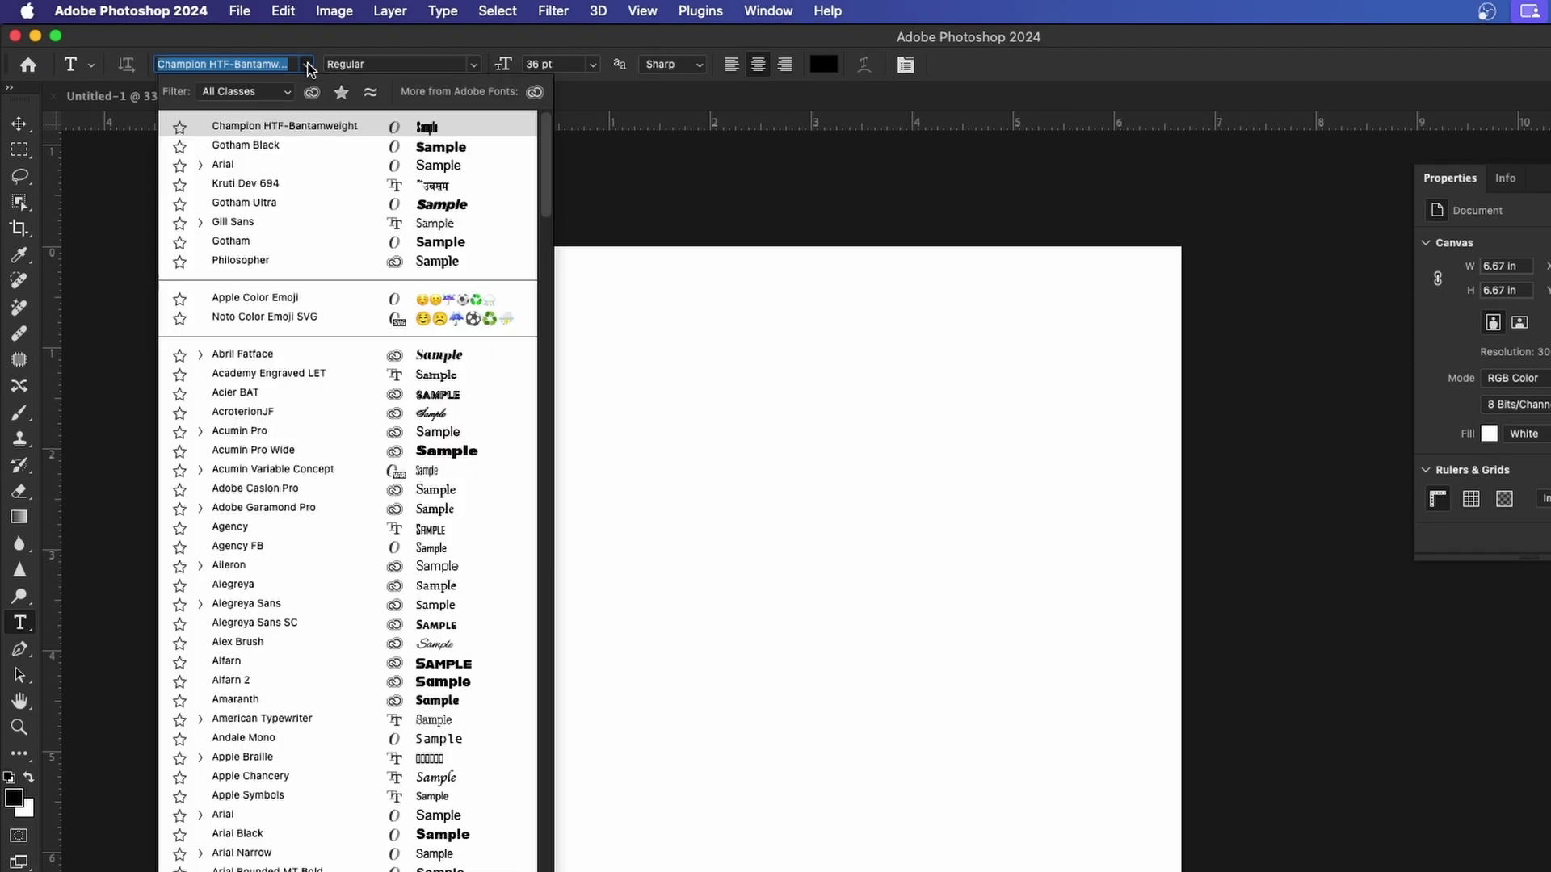
left_click(289, 127)
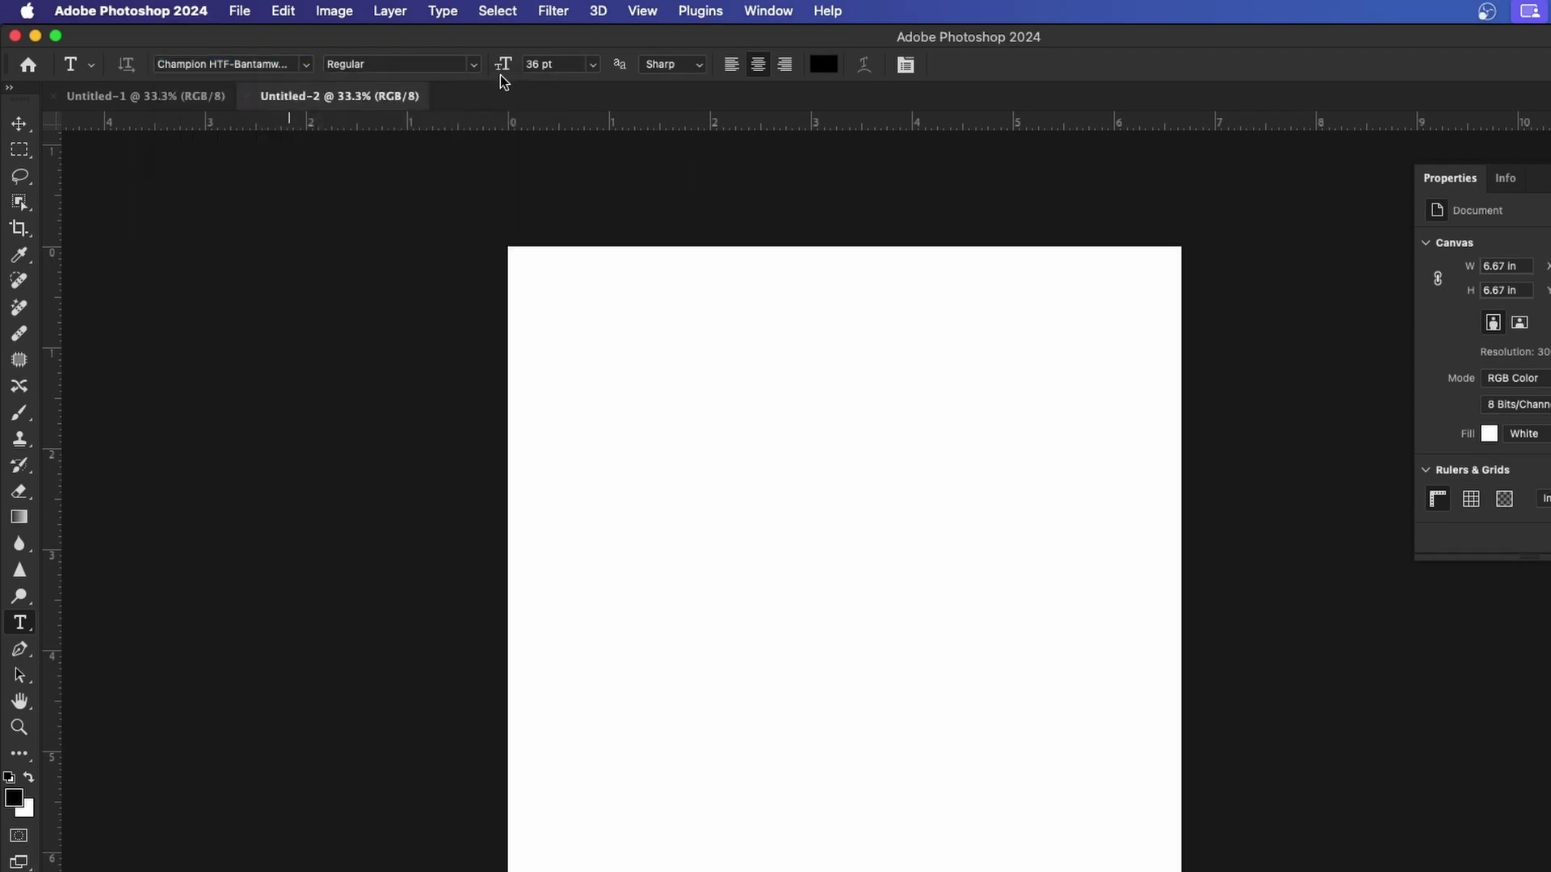
left_click(576, 63)
type("305")
left_click(824, 65)
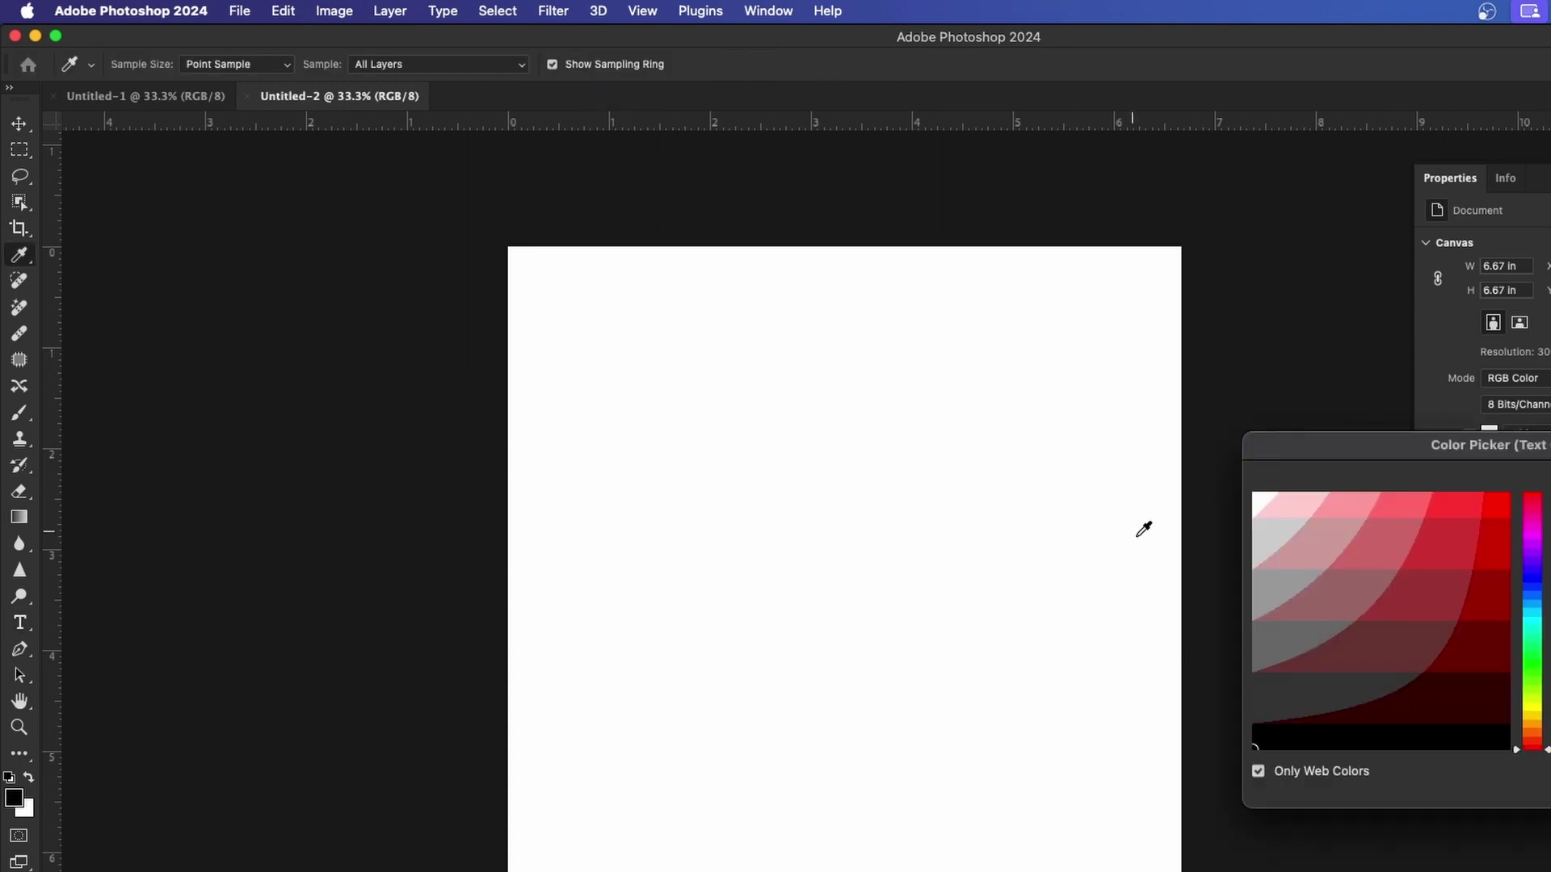
left_click(1259, 599)
key("Return")
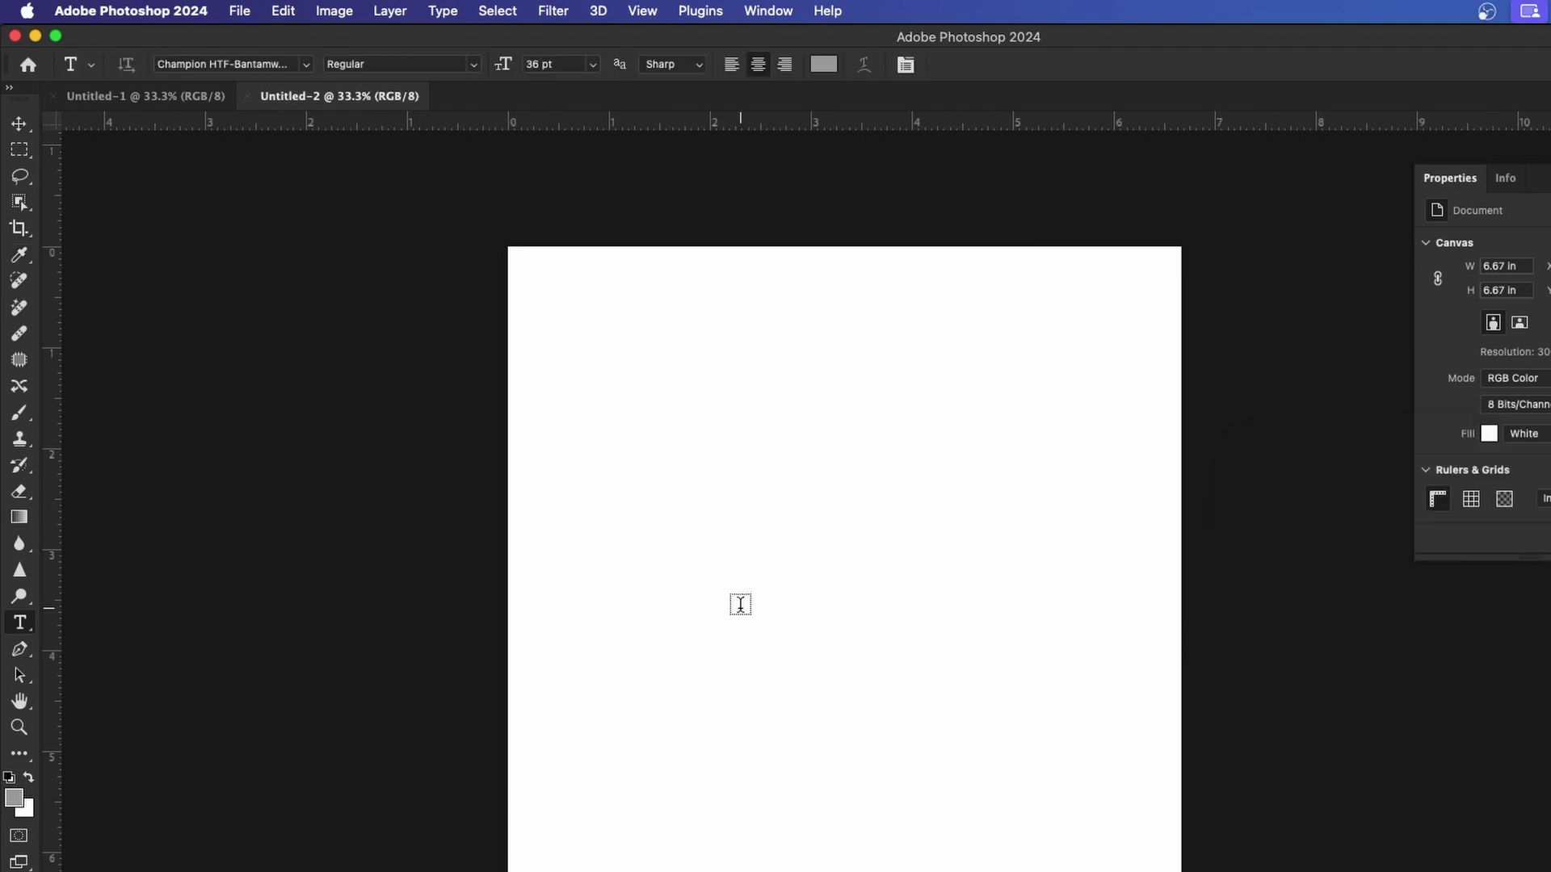
Step: Type a letter C near the canvas centre at 305 pt and commit it
triple_click(740, 604)
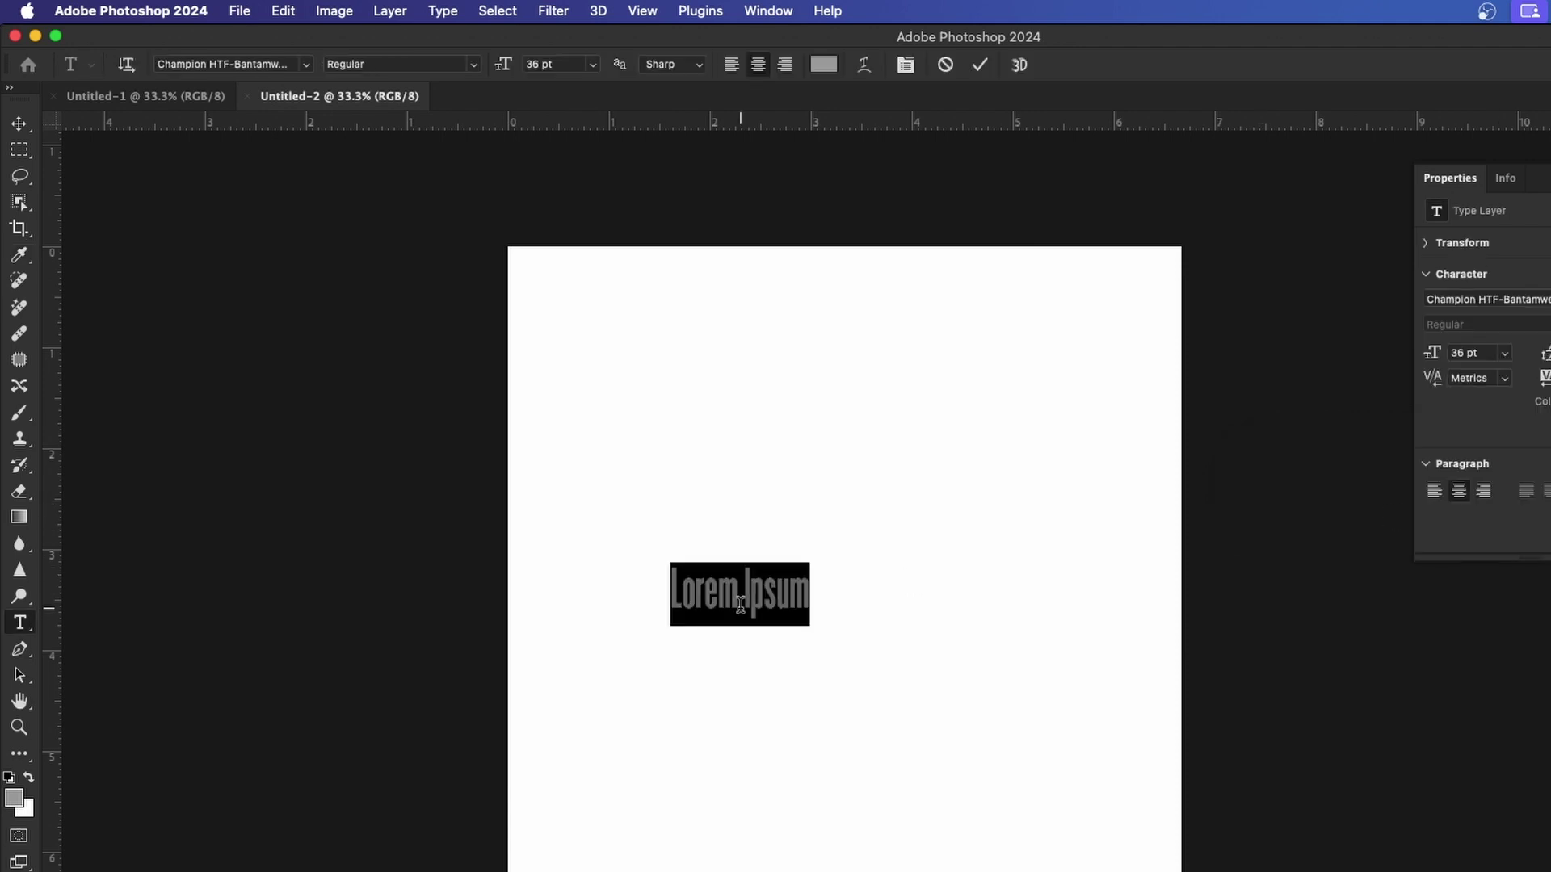
type("C")
key("super+a")
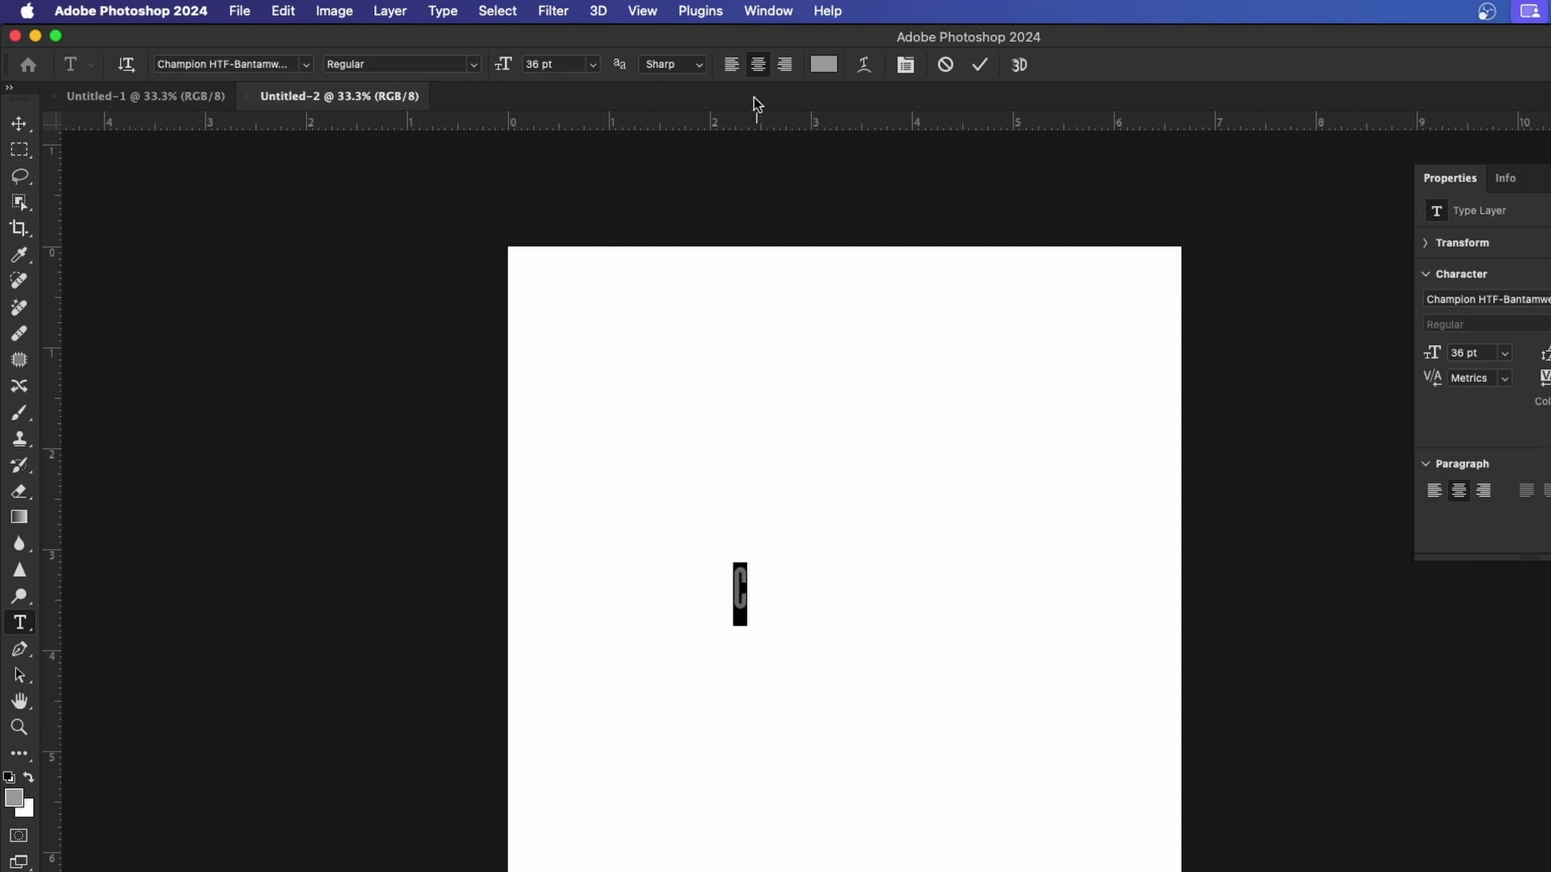
left_click(558, 64)
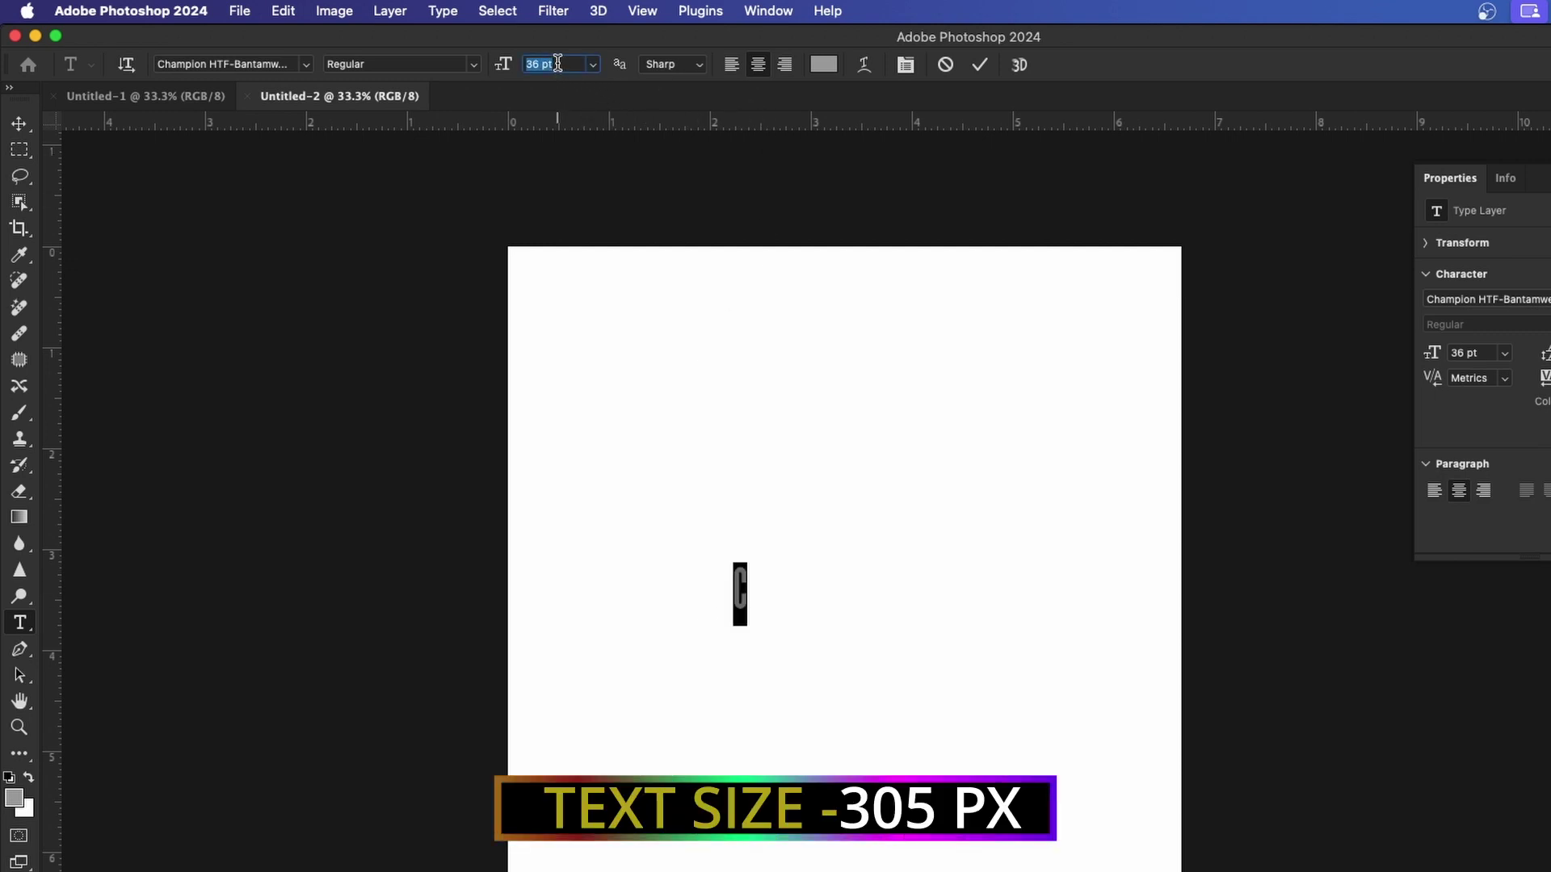
type("305")
key("Return")
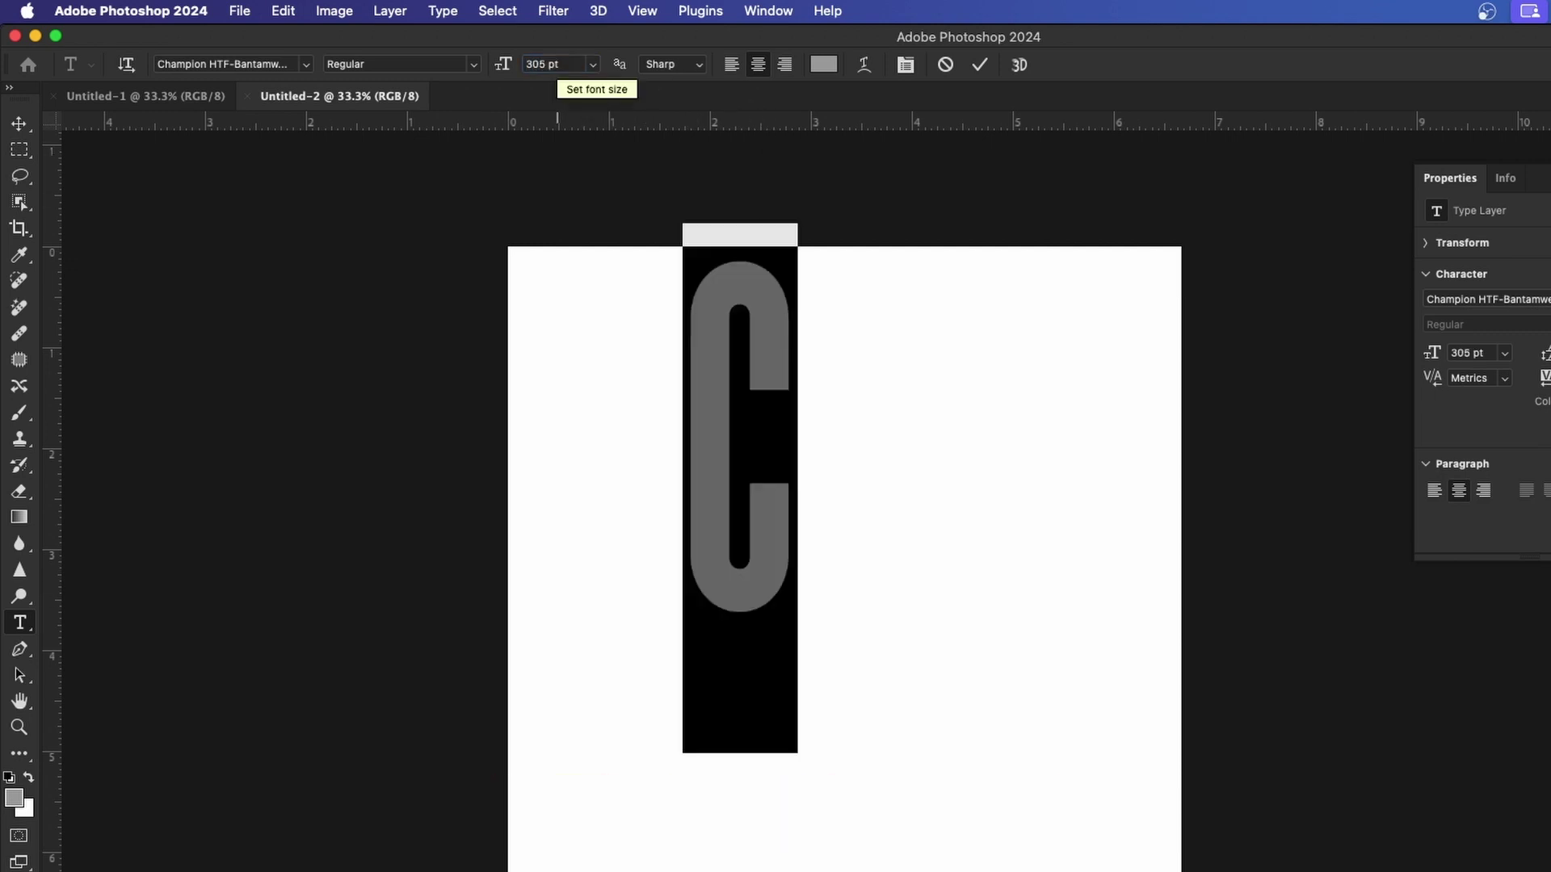
left_click(980, 64)
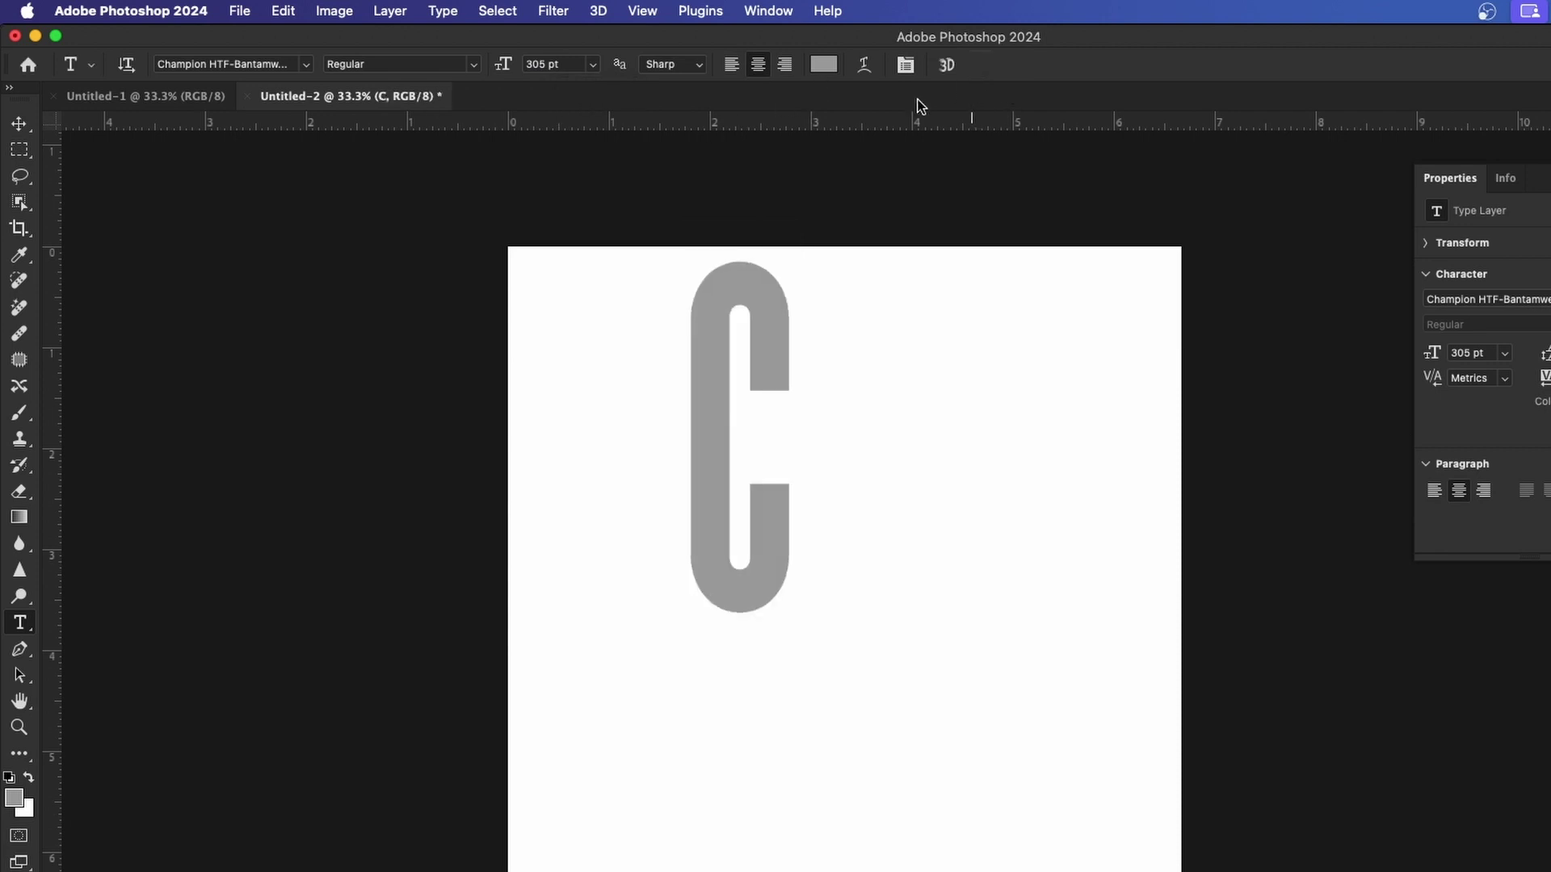
Step: Stretch the C to about 205% width and centre it in the upper canvas
left_click(19, 123)
left_click_drag(750, 302, 859, 378)
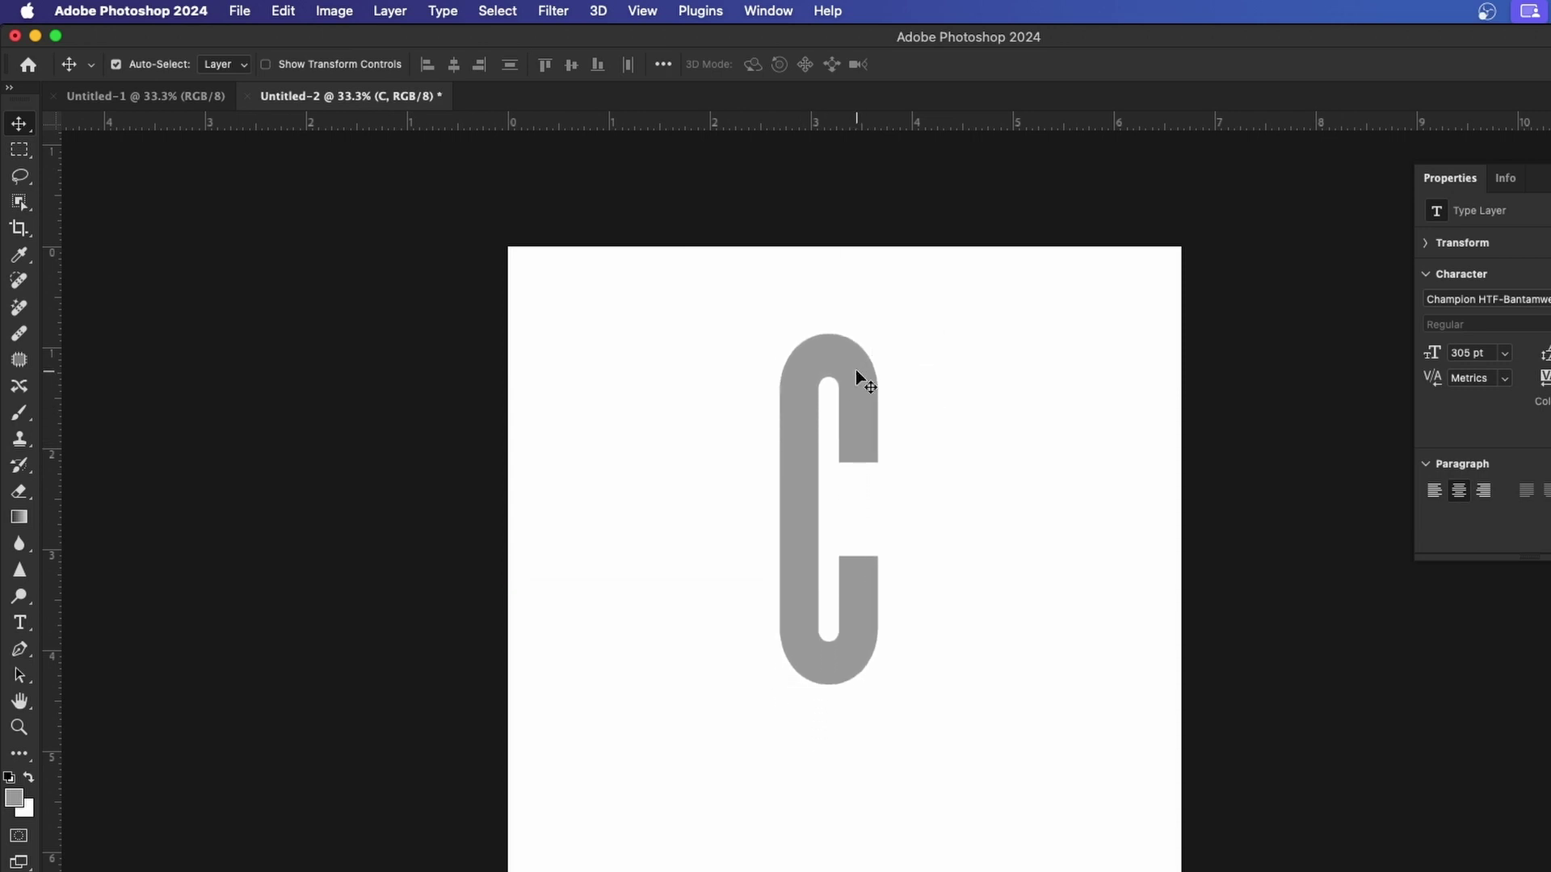
key("ctrl+t")
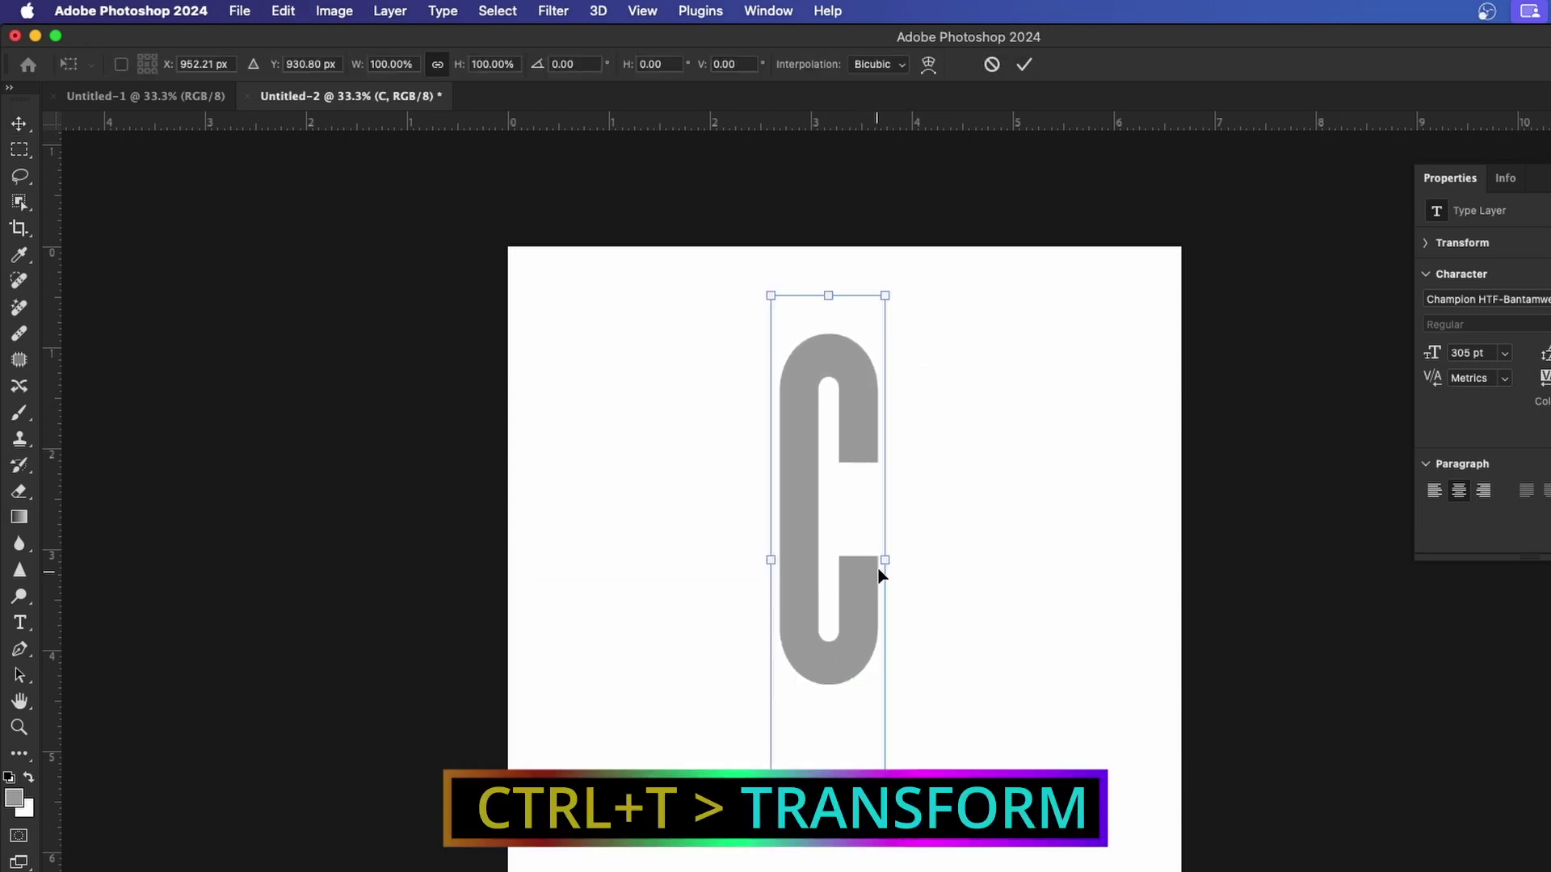
left_click_drag(885, 559, 995, 562)
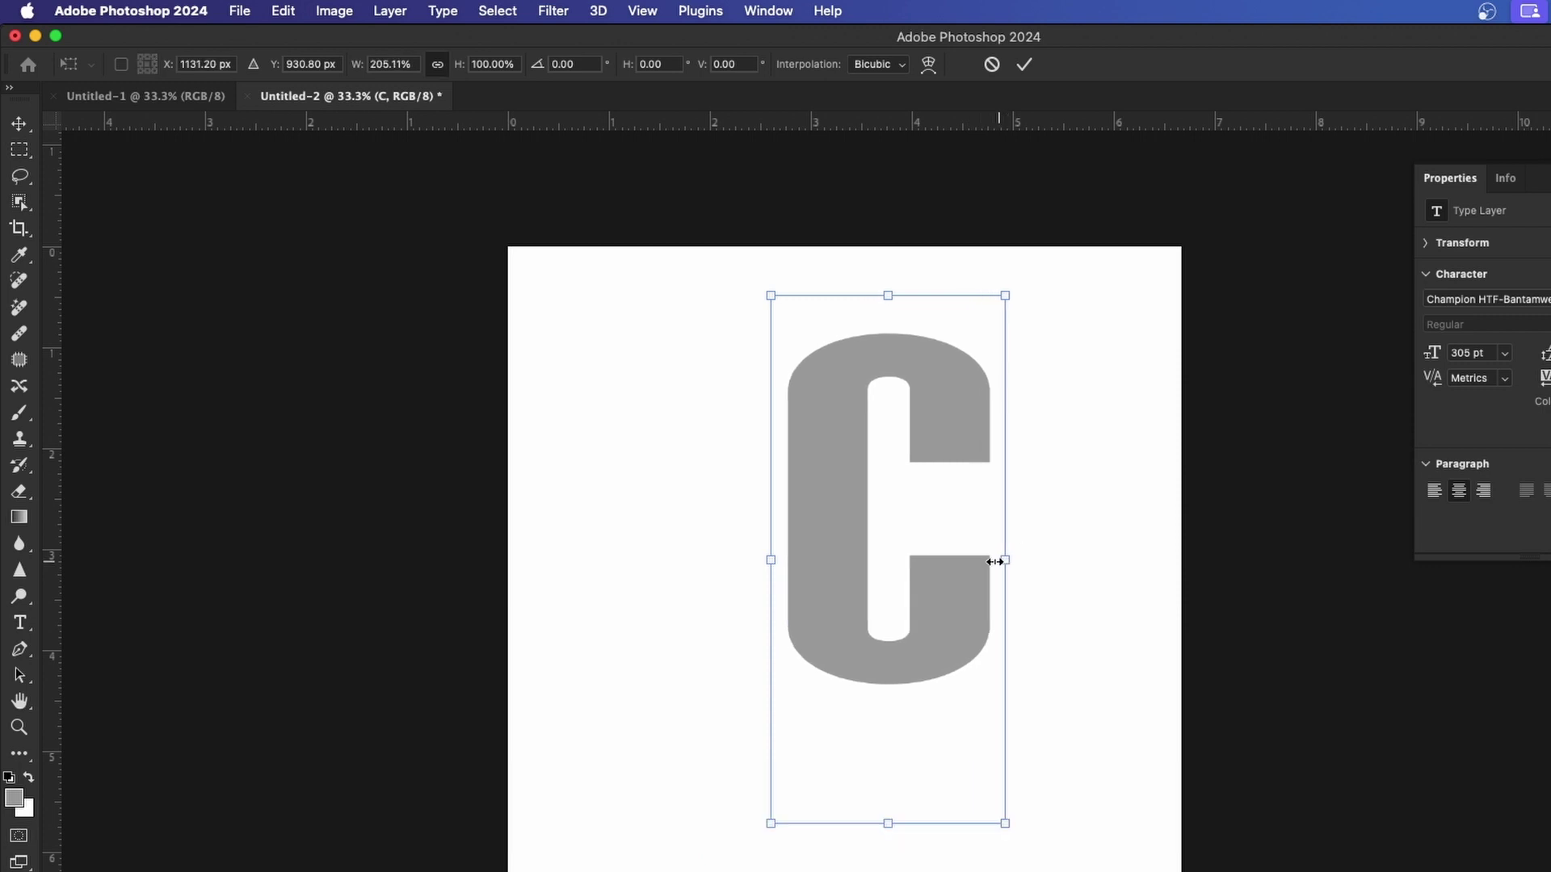
left_click_drag(835, 533, 791, 528)
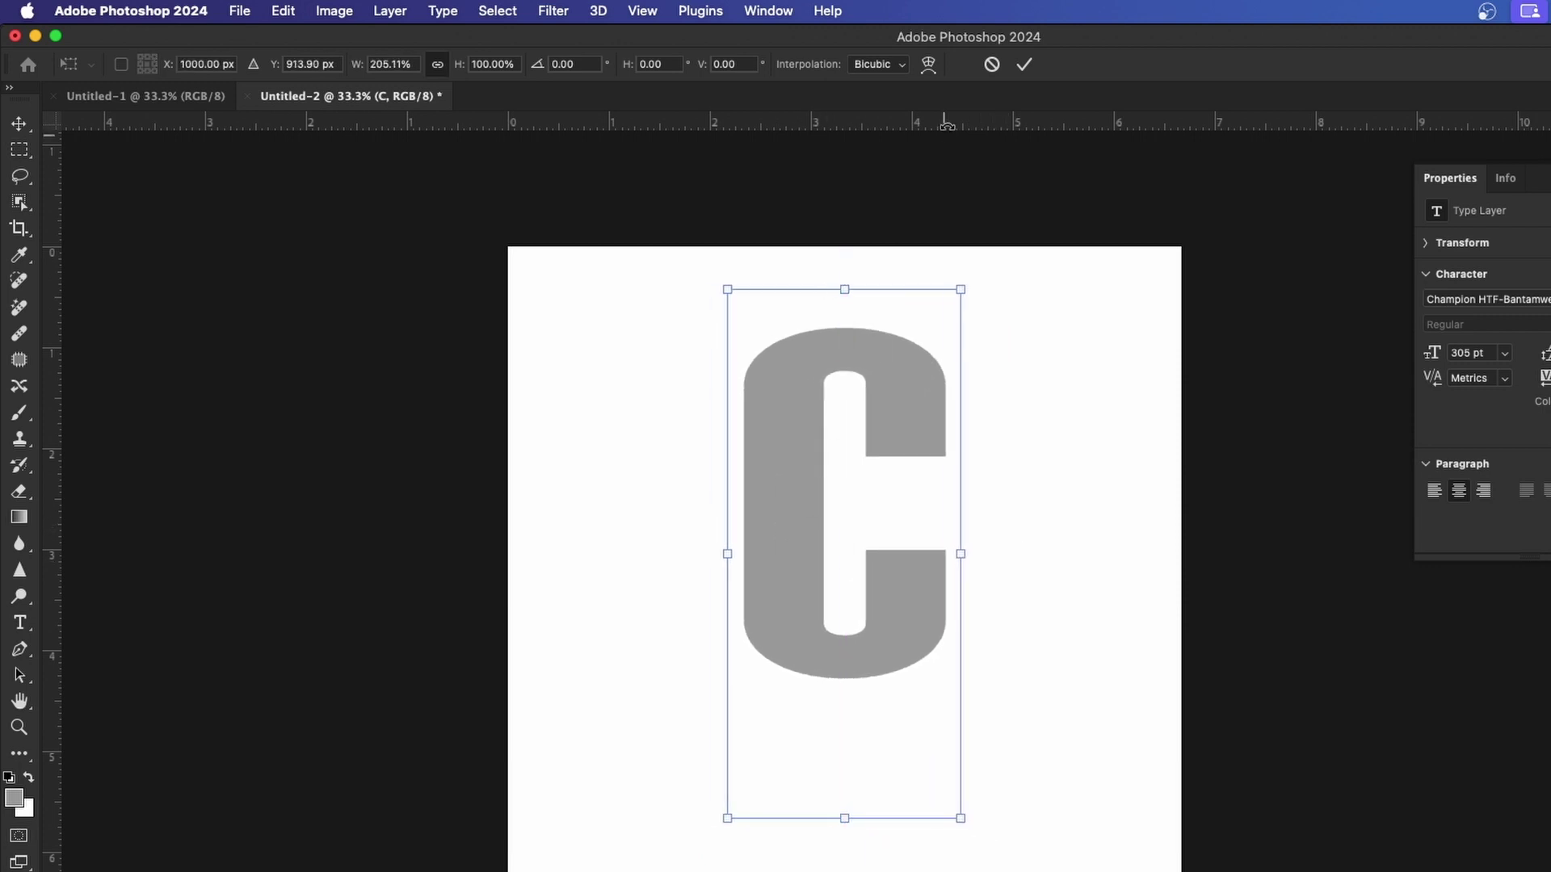
left_click(1023, 66)
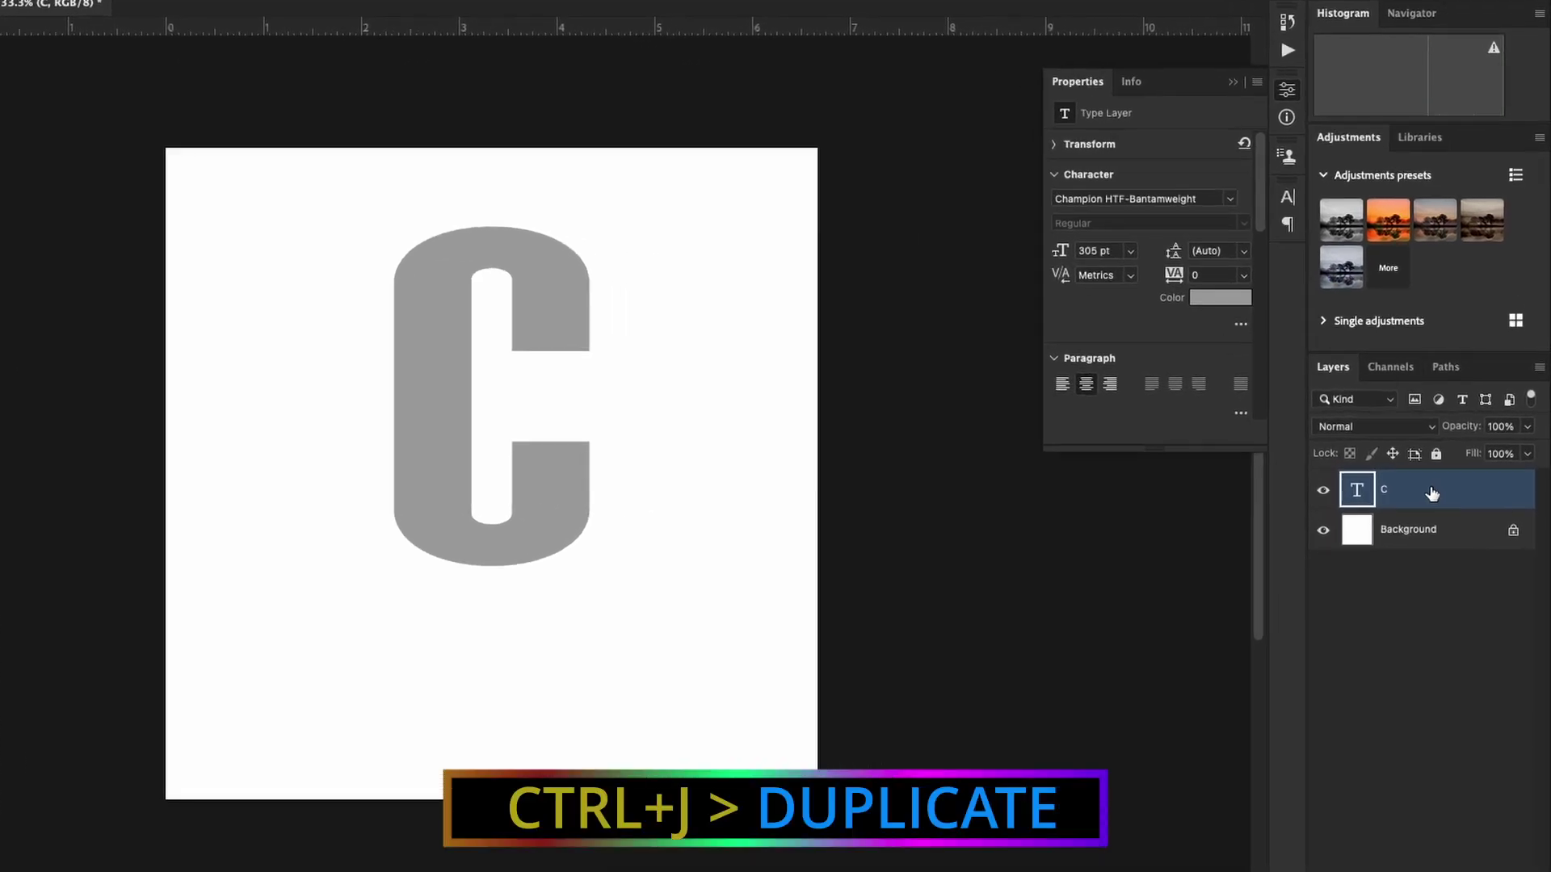
Step: Duplicate the C layer and put the original in a group named '3 D TEXT'
key("ctrl+j")
left_click(1406, 531)
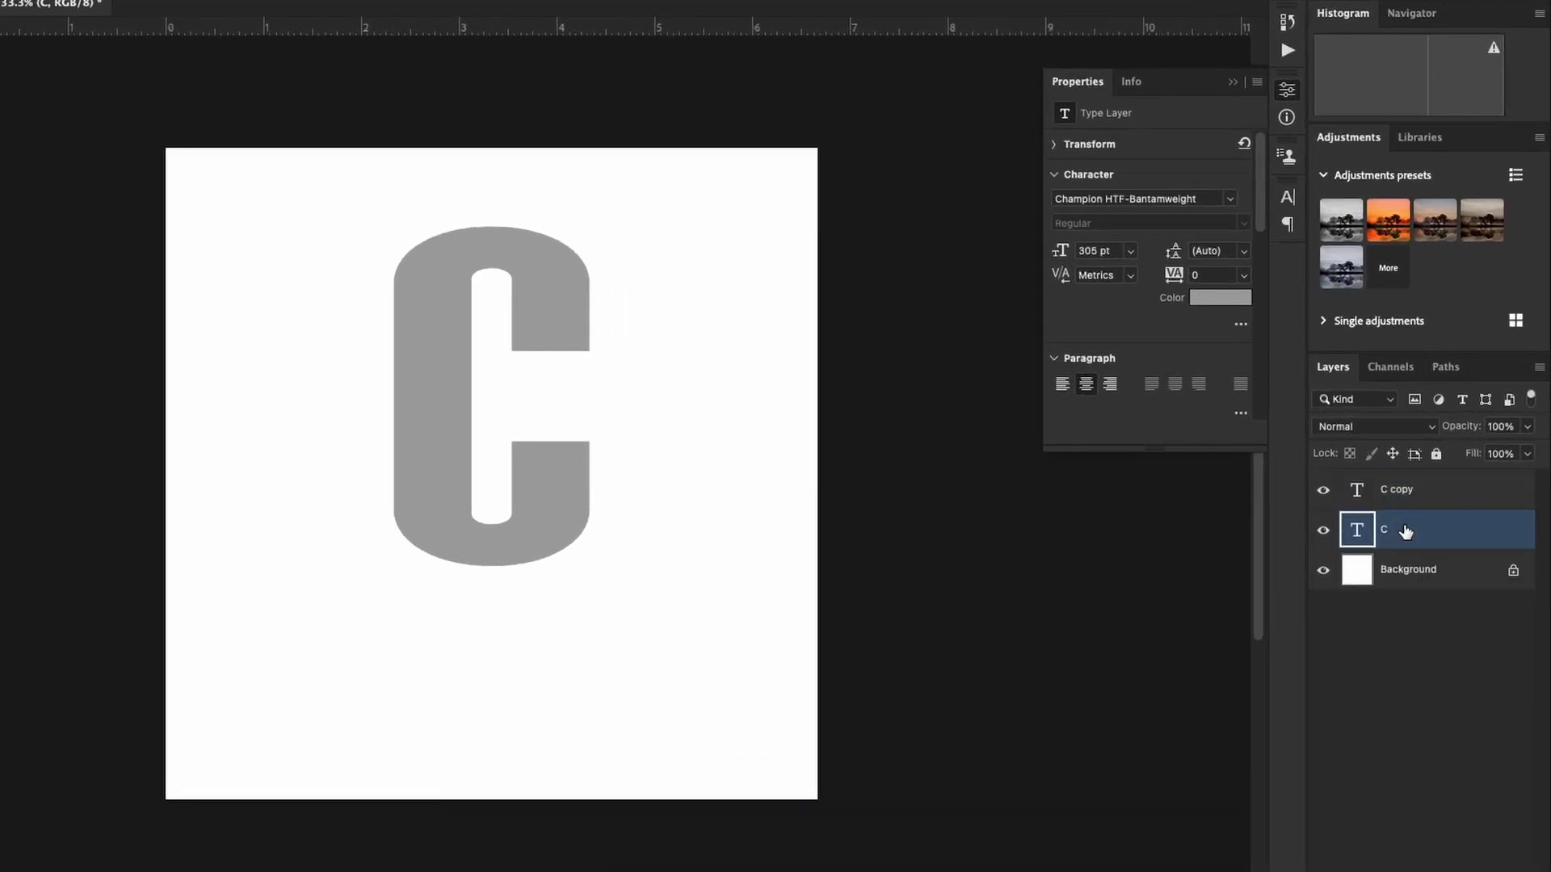
key("ctrl+g")
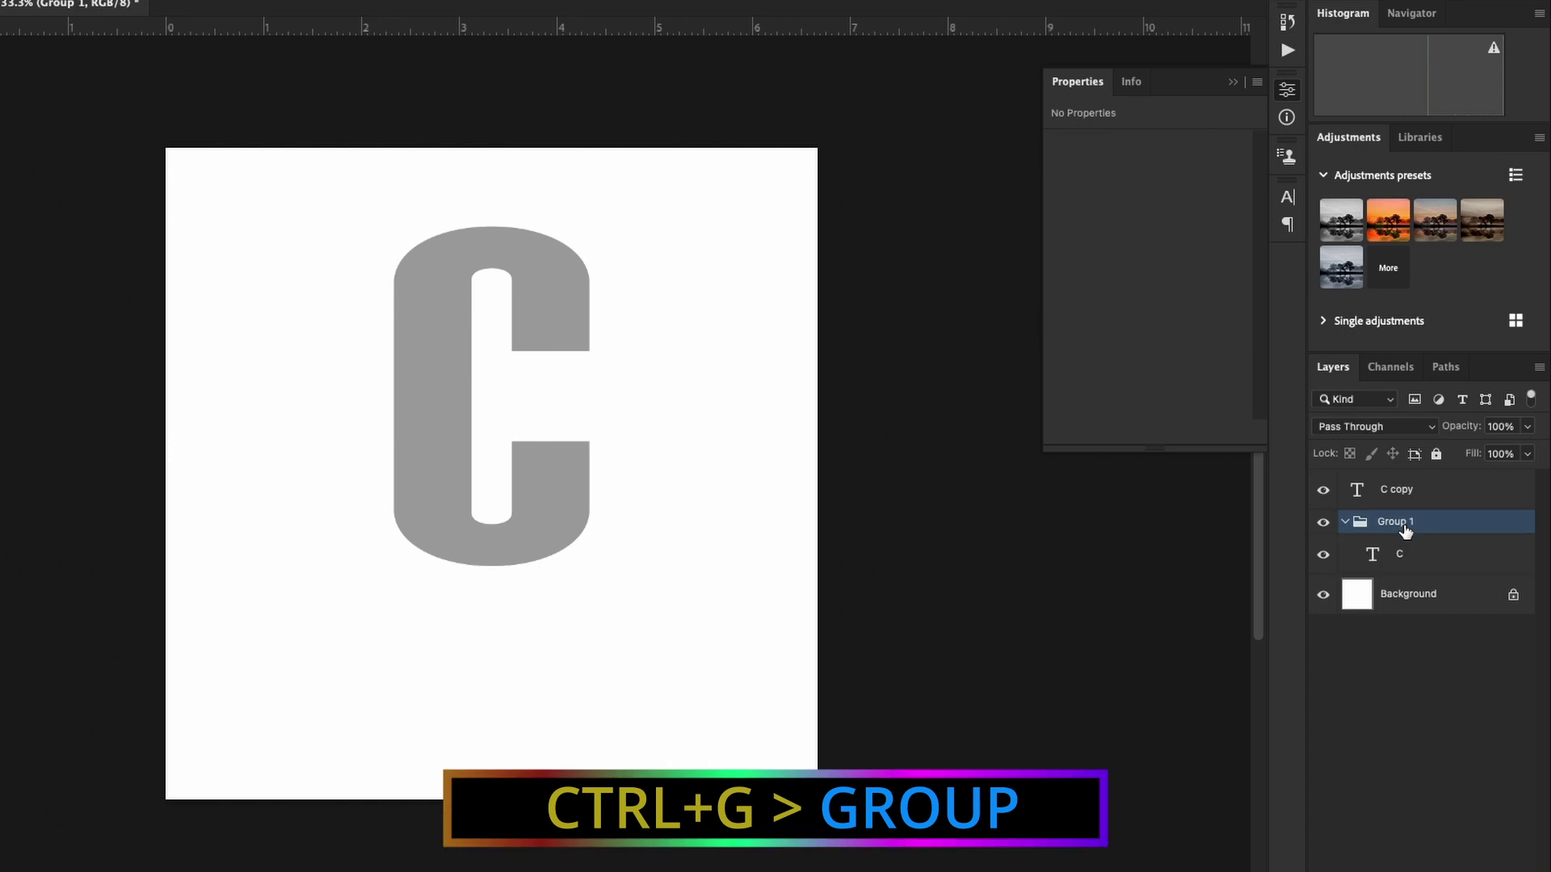
double_click(1405, 525)
type("3 D TEXT")
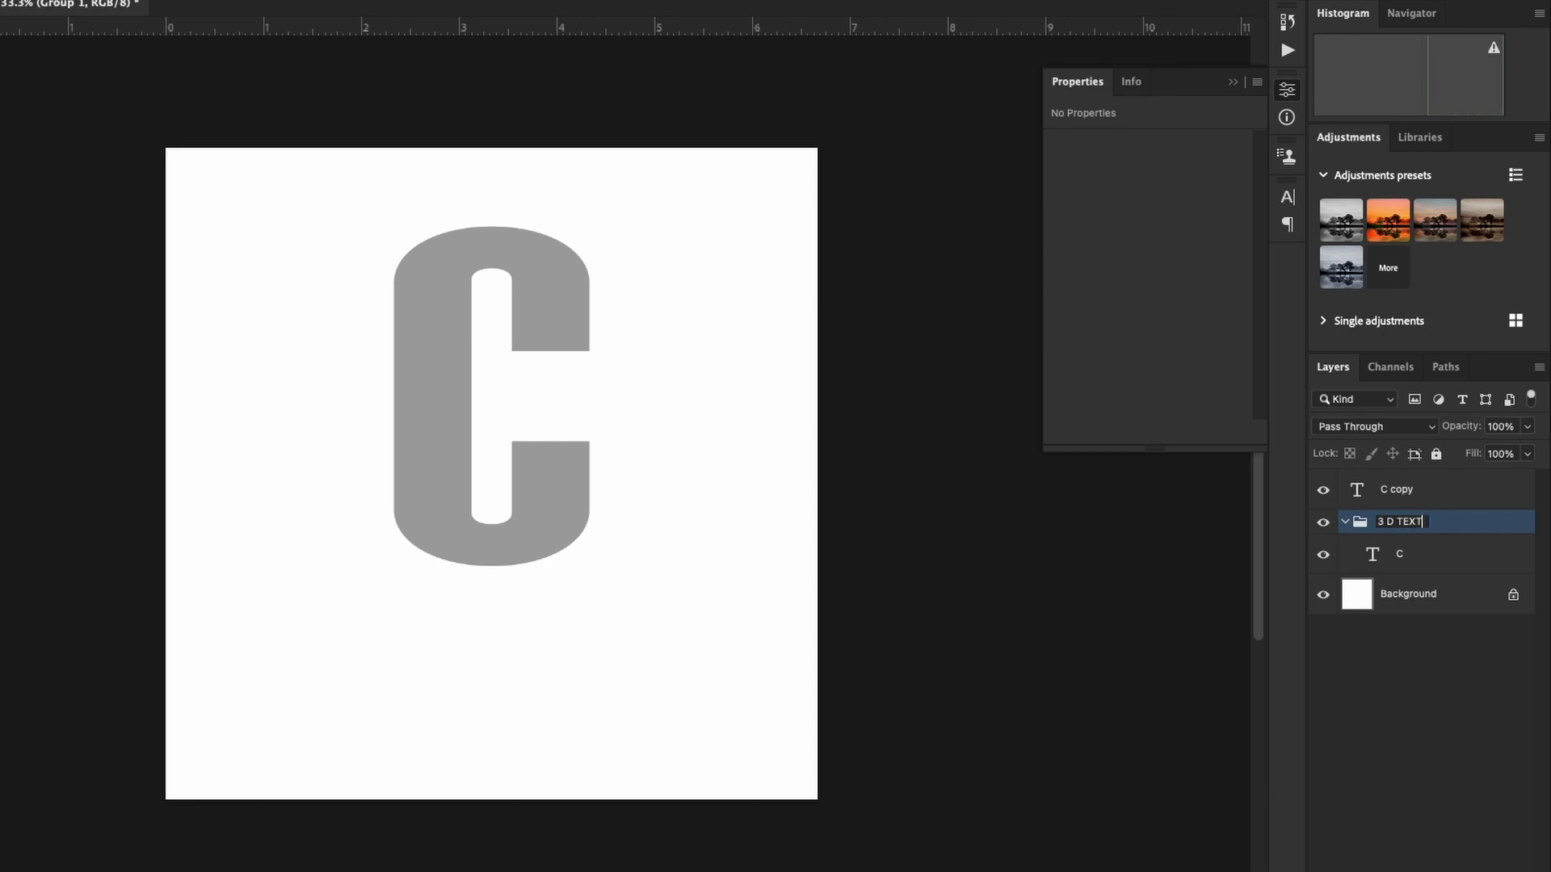
key("Return")
Step: Recolour the C copy text to dark grey #333333
left_click(1357, 491)
double_click(1357, 488)
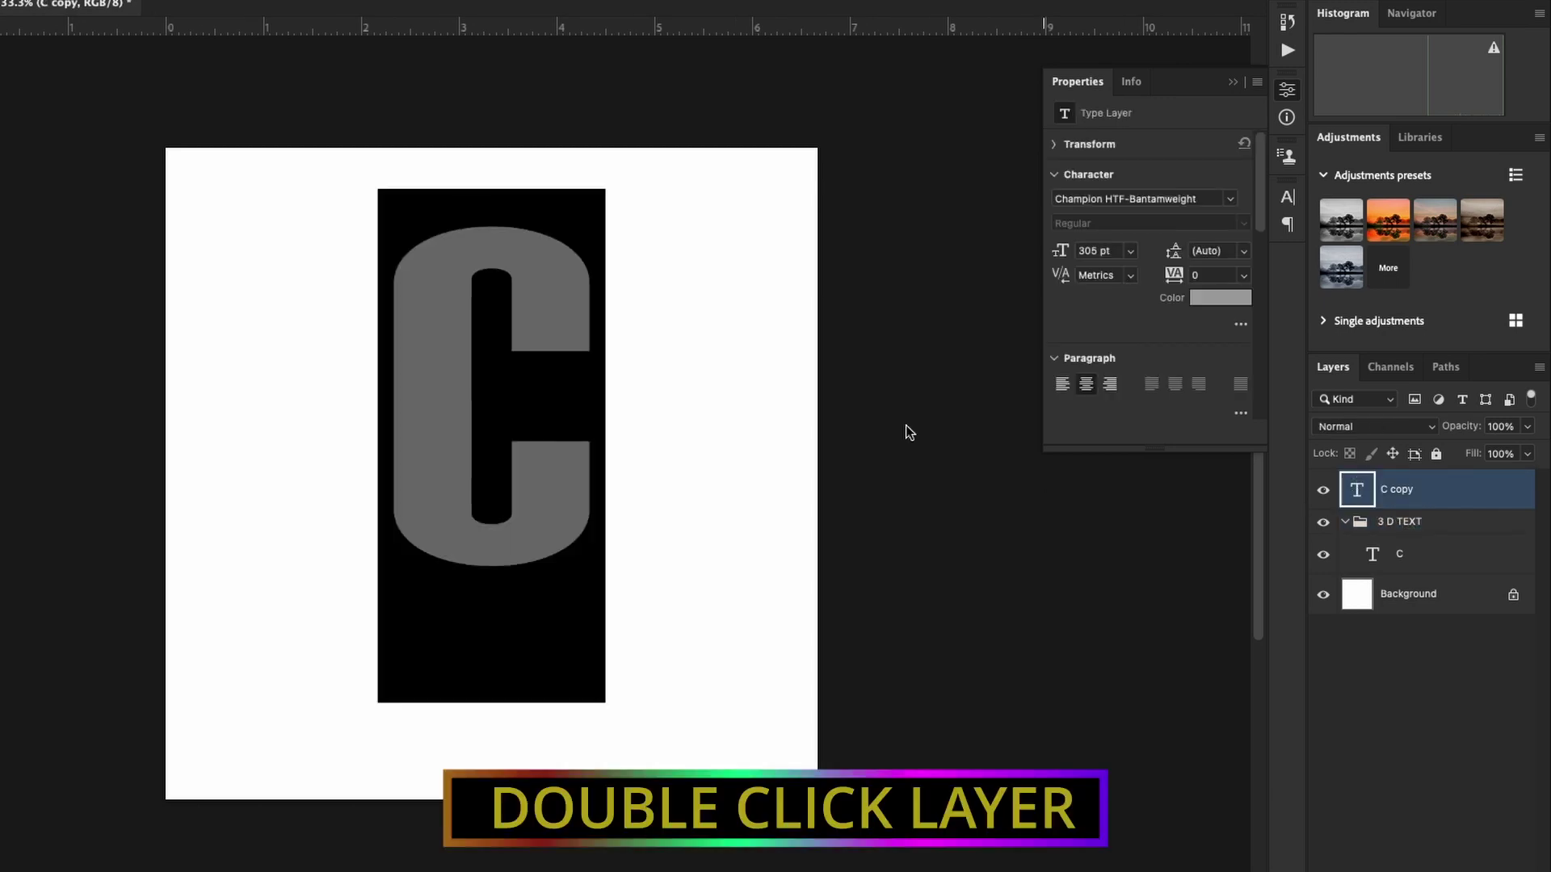
left_click(471, 30)
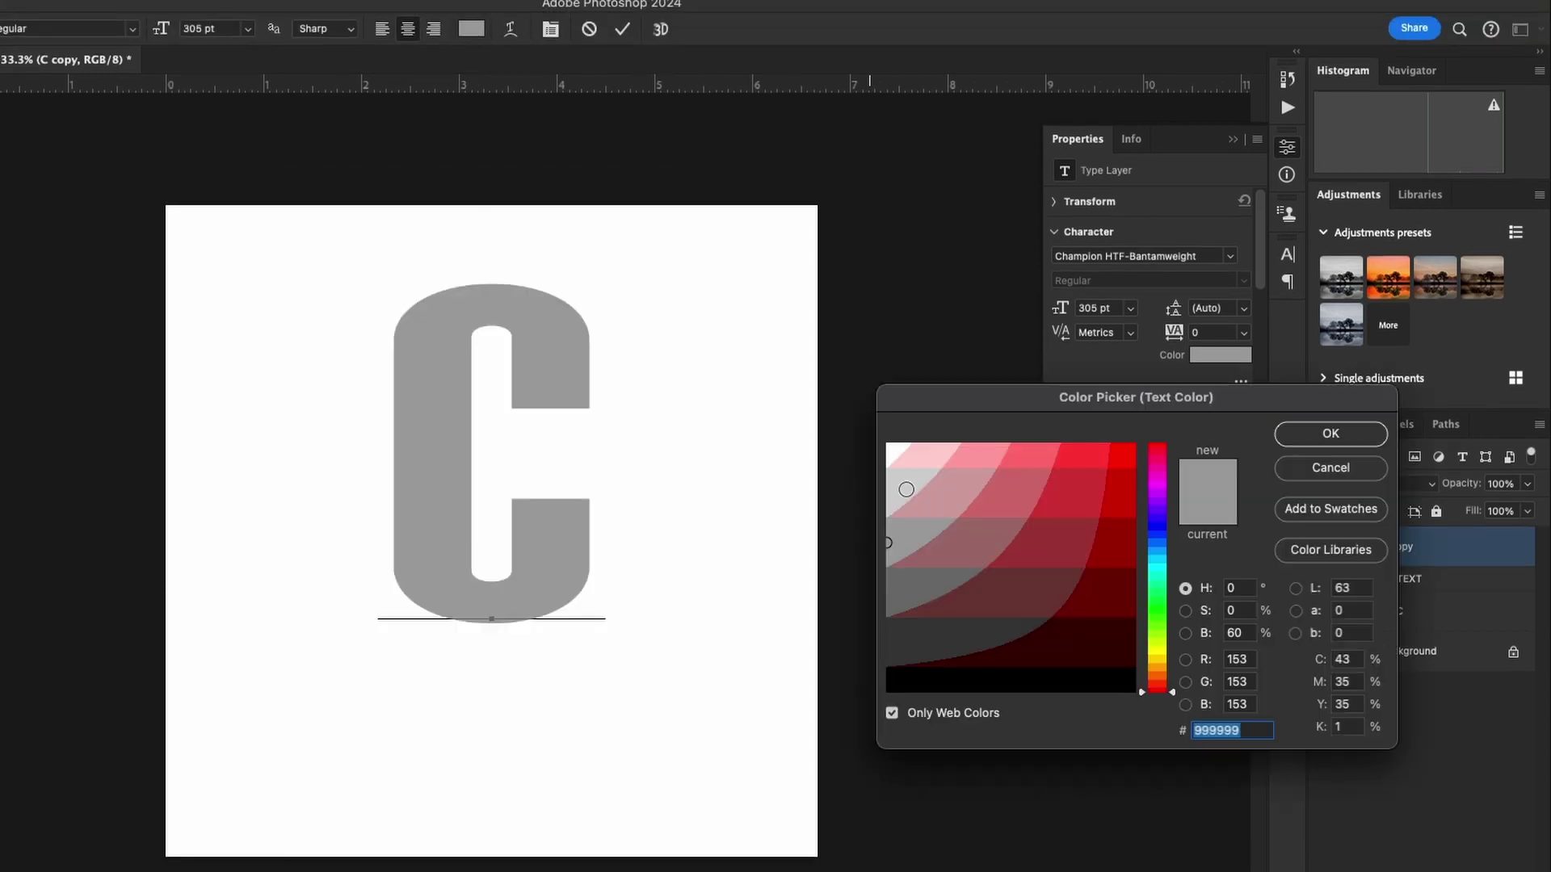
left_click(906, 634)
left_click(1294, 435)
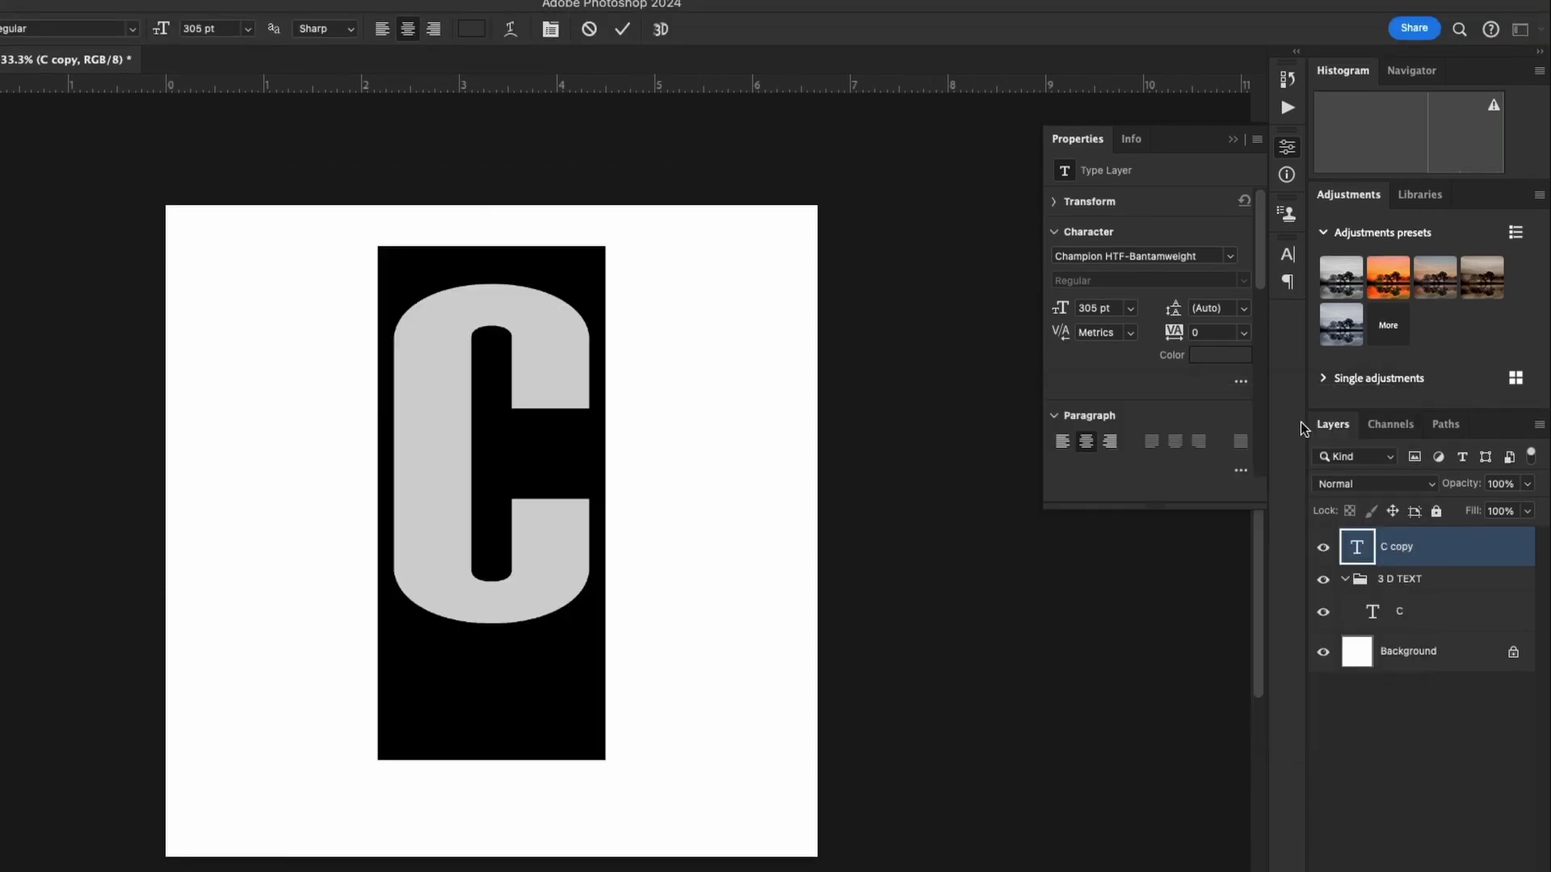
left_click(622, 29)
left_click(1395, 618)
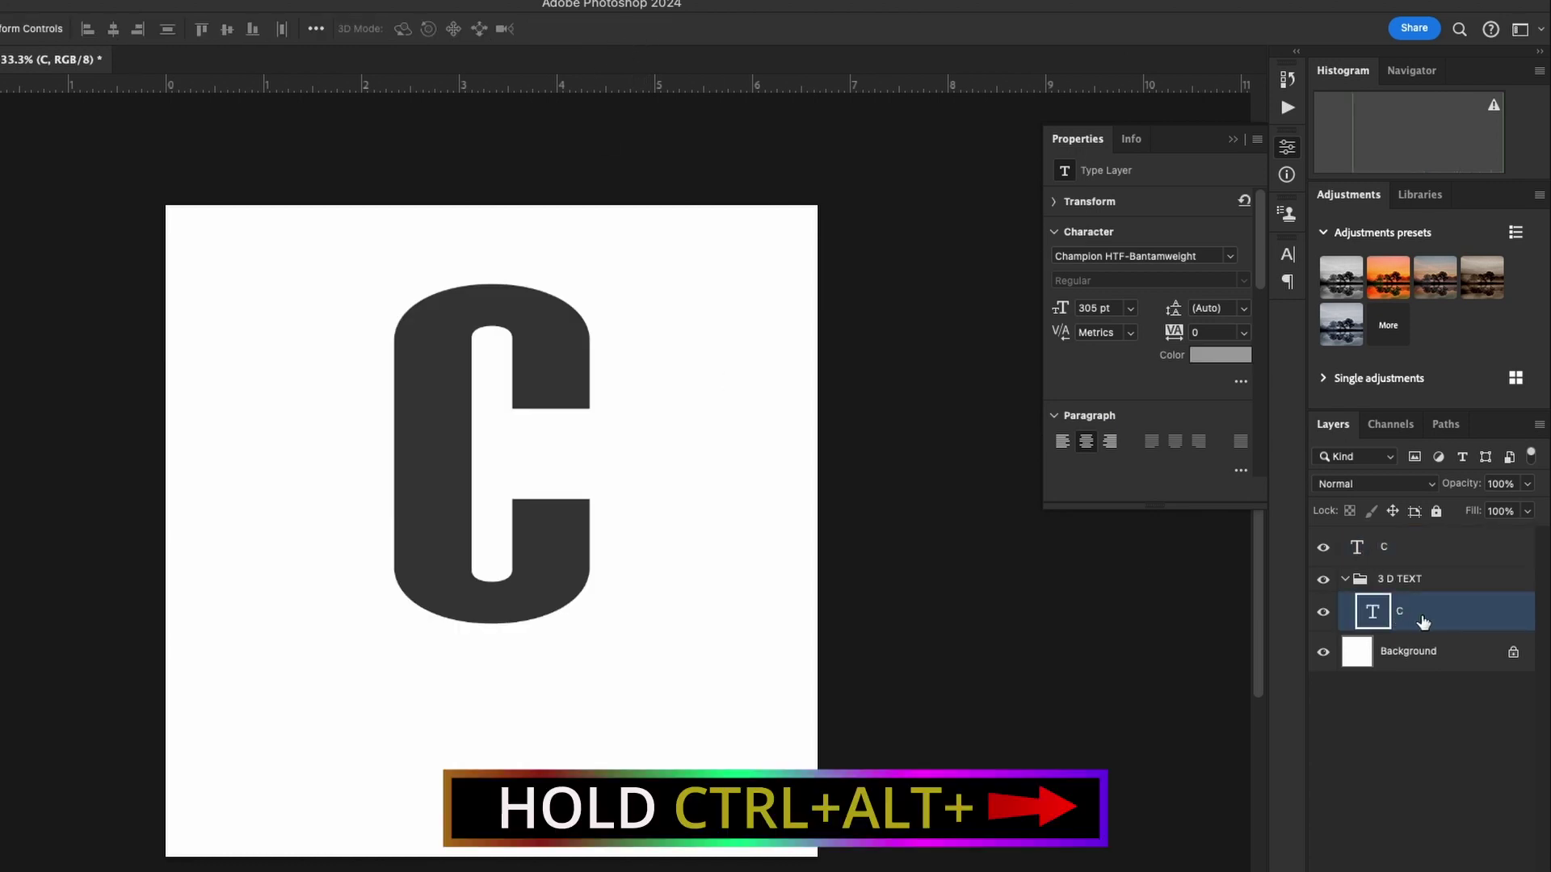
Step: Stack about 30 right-nudged copies of the grouped C to form a 3D edge
key("ctrl+alt+Right")
key("ctrl+alt+Right")
key("ctrl+alt+Right")
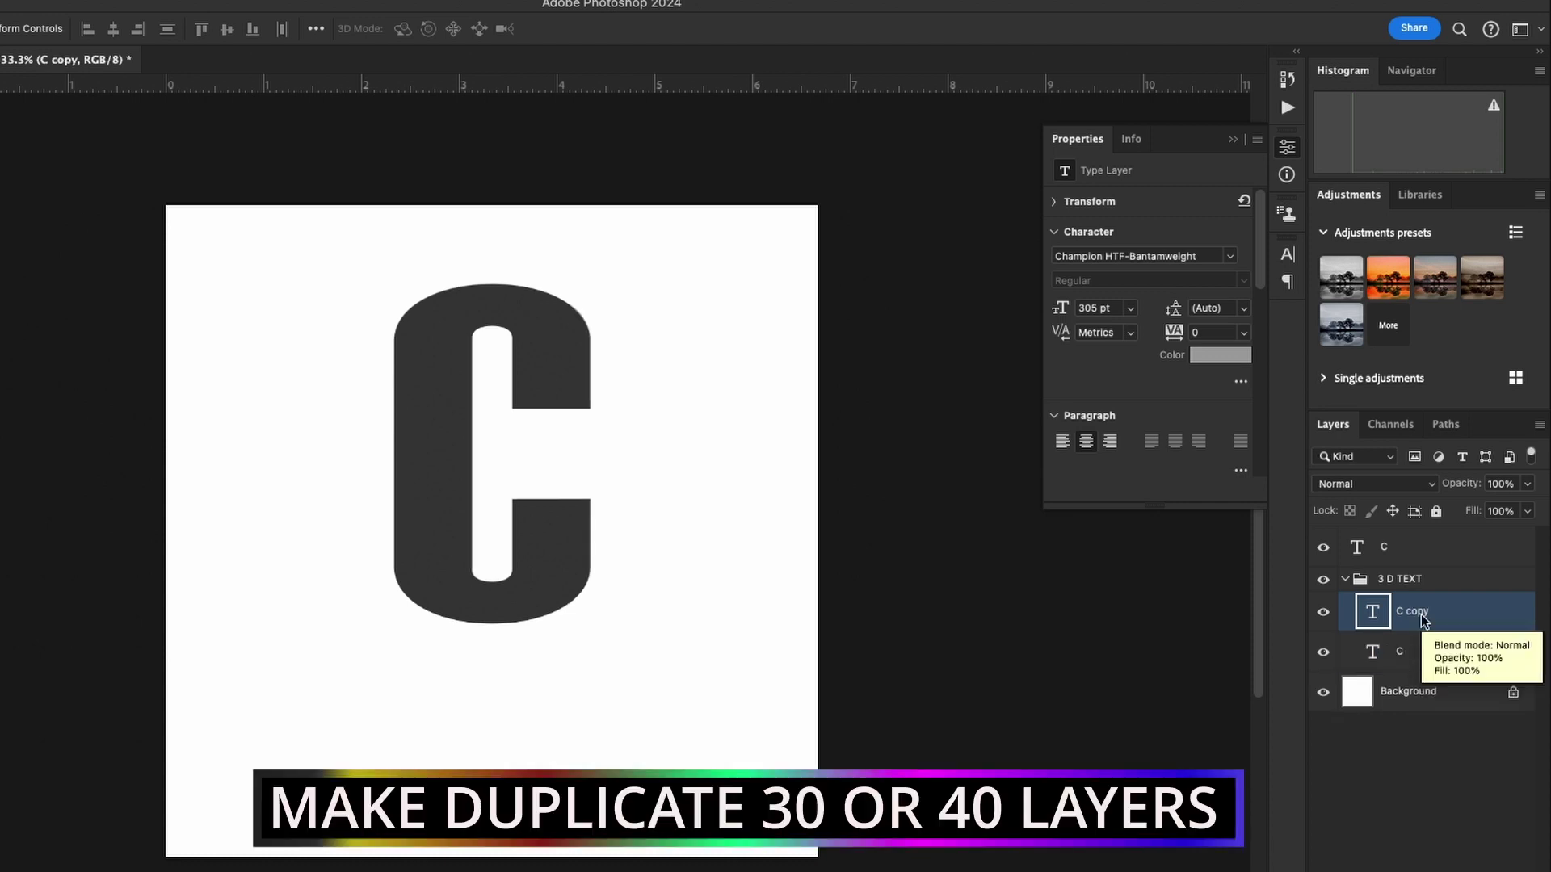
key("ctrl+alt+Right")
key("ctrl+alt+Right")
key("ctrl+alt+Right")
key("ctrl+alt+Right")
key("ctrl+alt+Right")
key("ctrl+alt+Right")
key("ctrl+alt+Right")
key("ctrl+alt+Right")
key("ctrl+alt+Right")
key("ctrl+alt+Right")
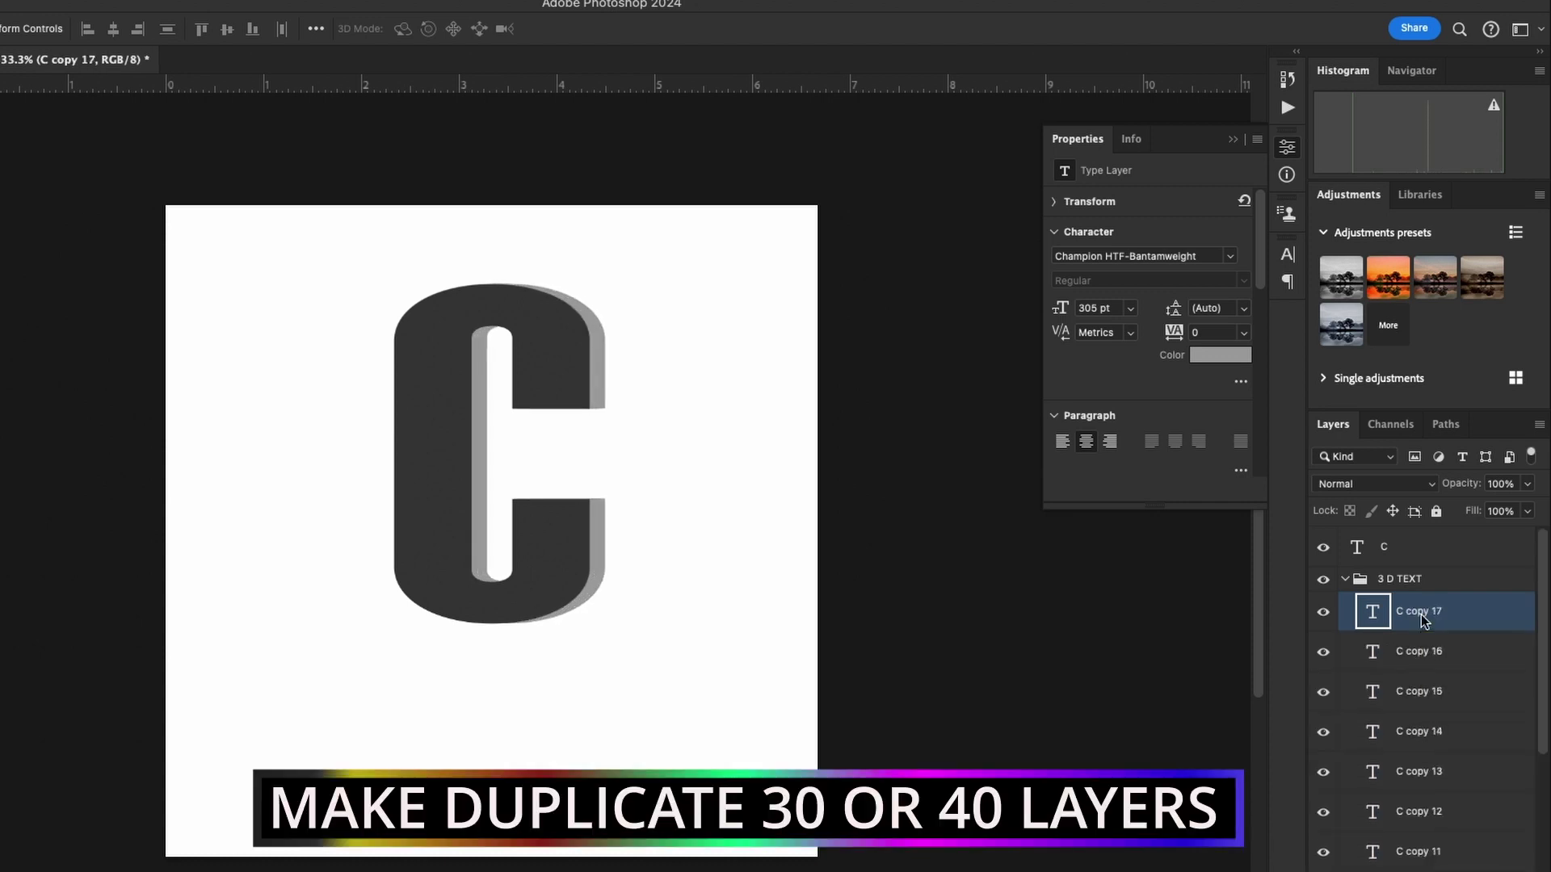
key("ctrl+alt+Right")
key("ctrl+alt+Right")
key("ctrl+alt+Right")
key("ctrl+alt+Right")
key("ctrl+alt+Right")
key("ctrl+alt+Right")
key("ctrl+alt+Right")
key("ctrl+alt+Right")
key("ctrl+alt+Right")
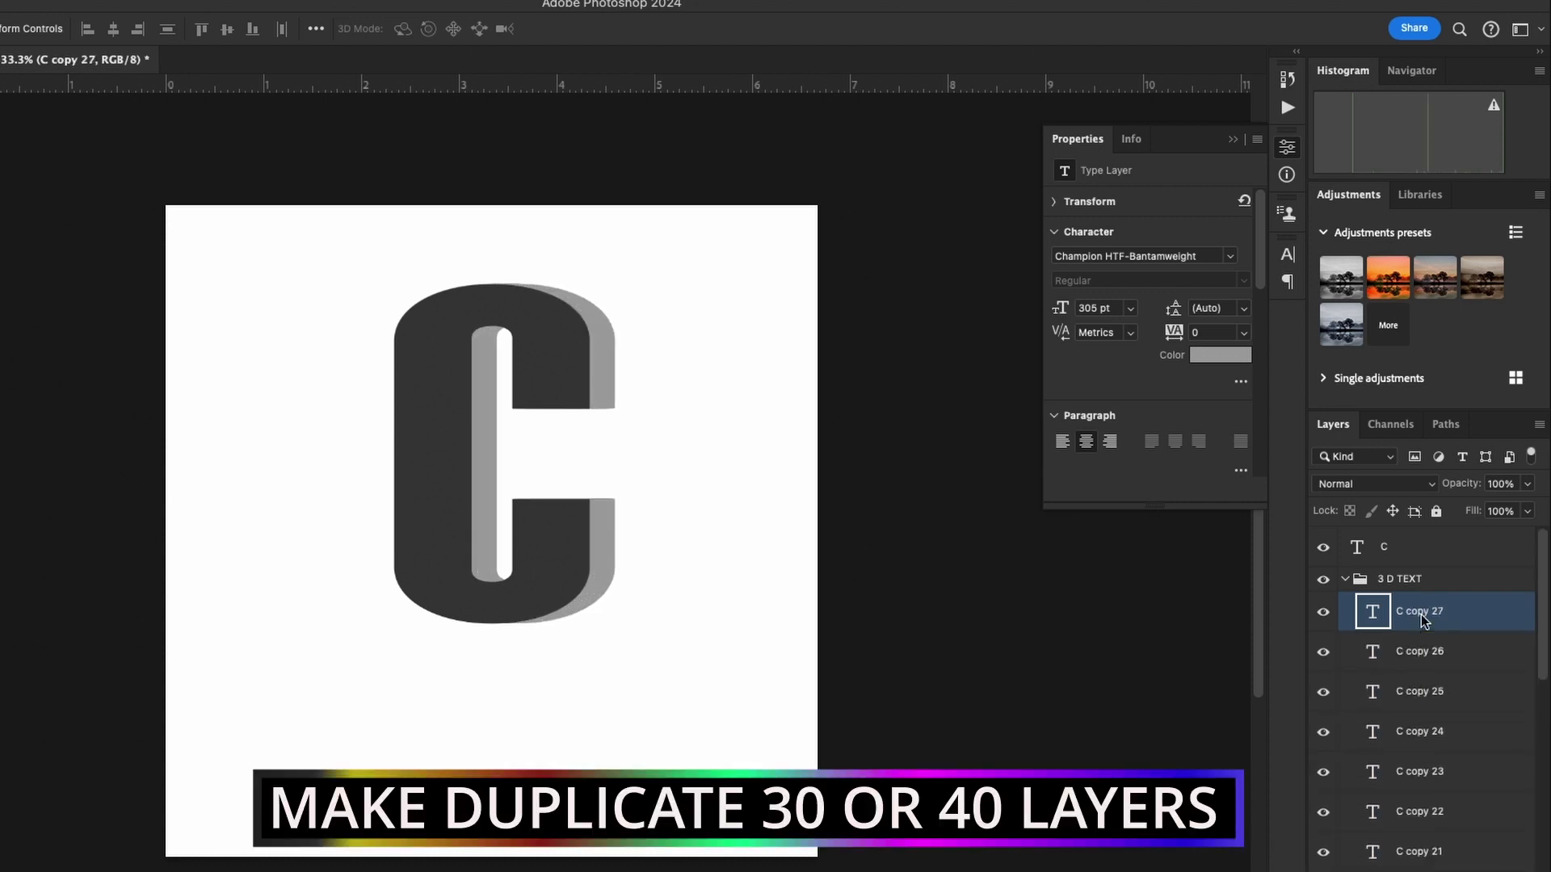
key("ctrl+alt+Right")
key("ctrl+alt+Right")
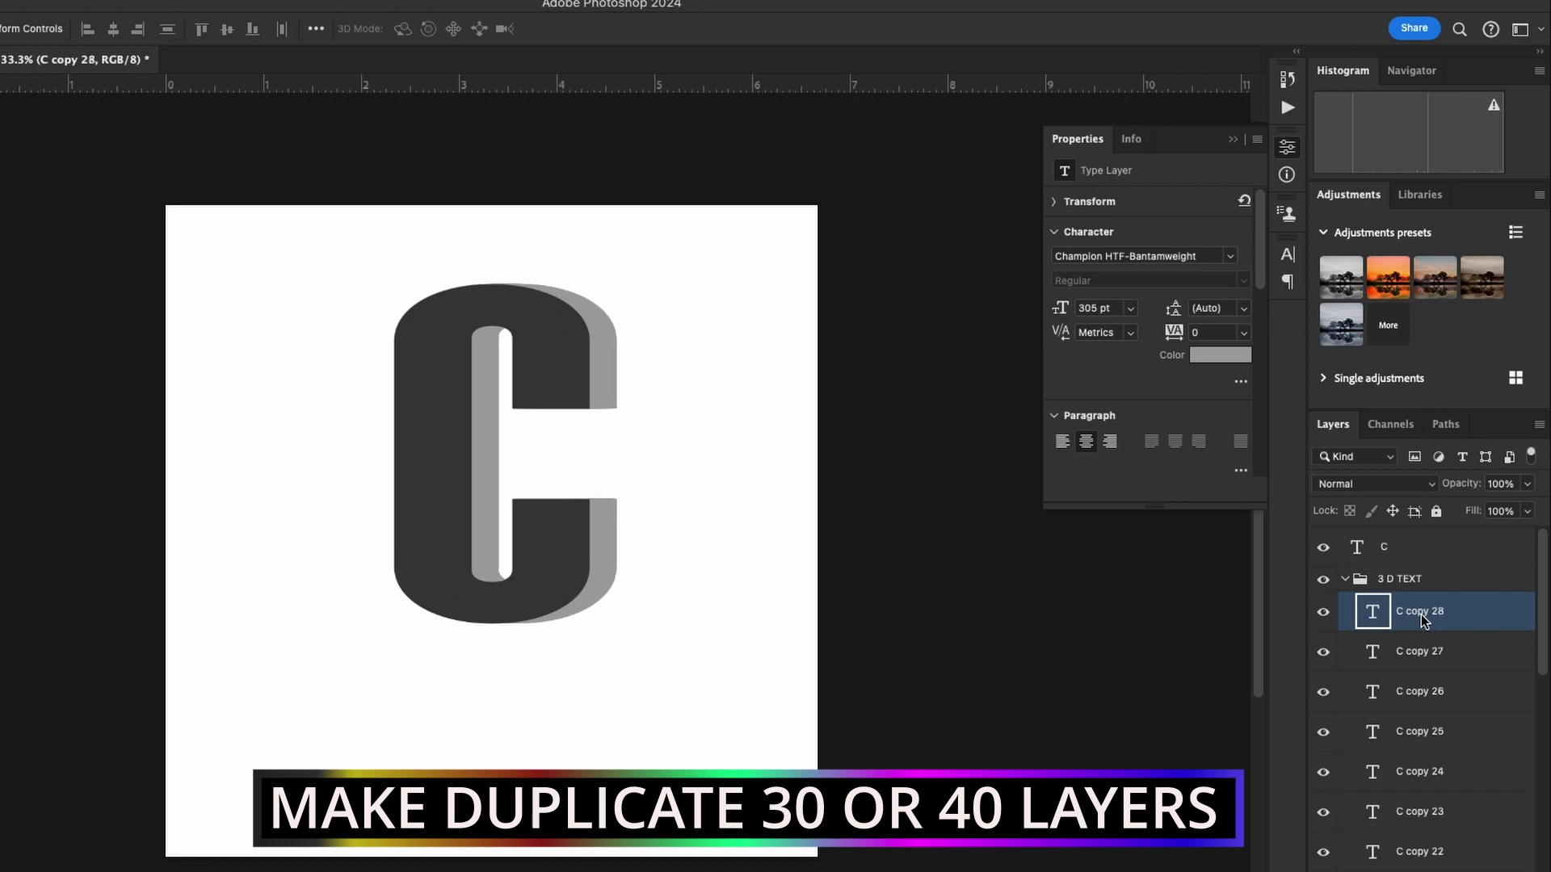
key("ctrl+alt+Right")
key("ctrl+alt+Right")
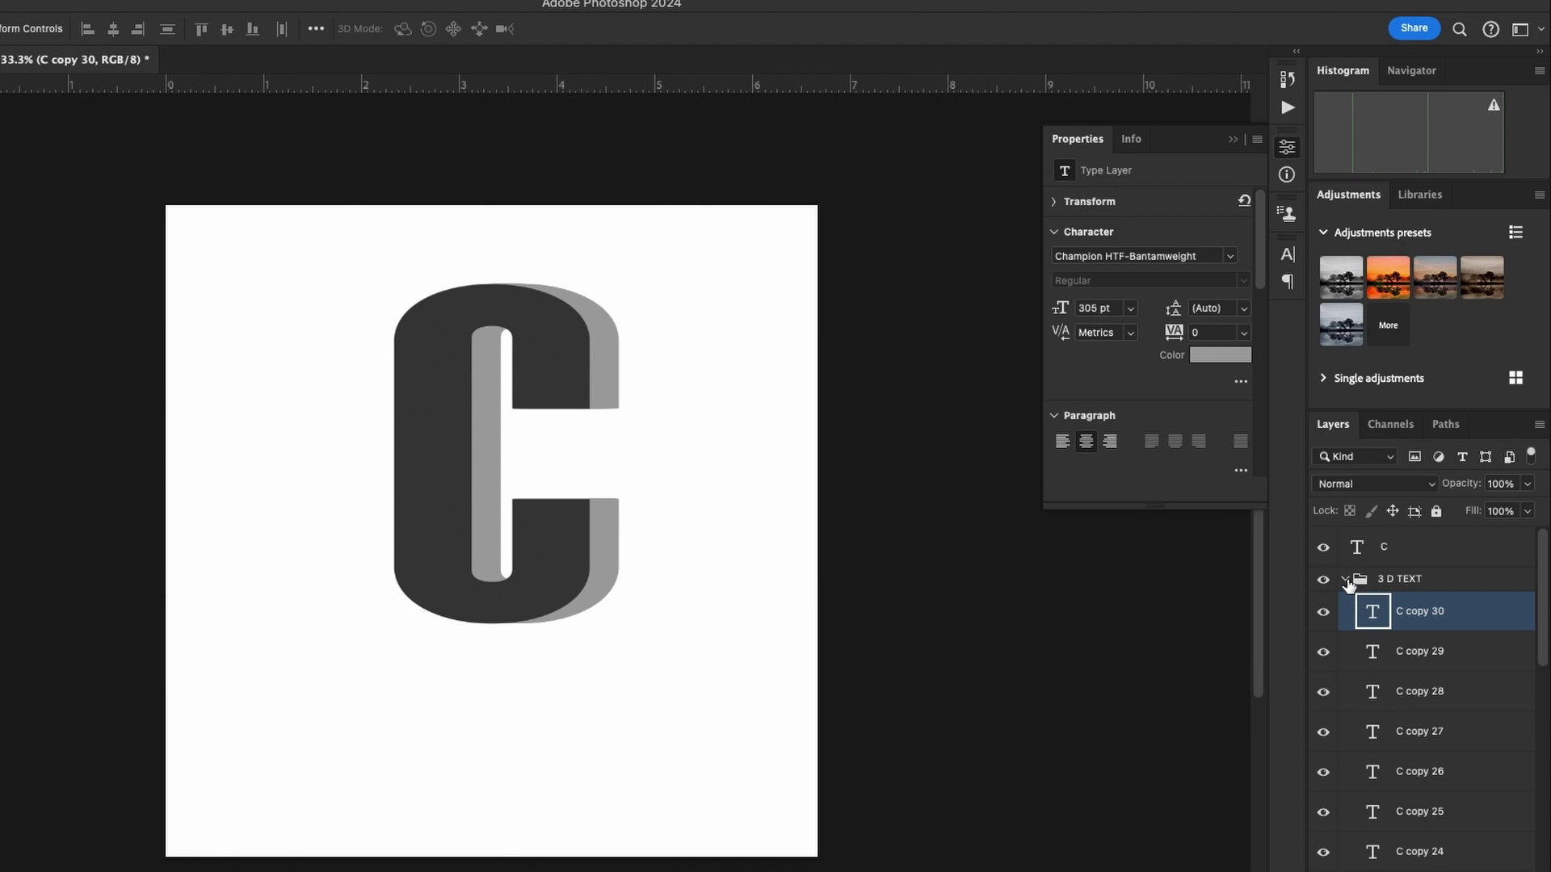
left_click(1346, 580)
Step: Place the cheetah photo as an embedded image above the front C
left_click(1395, 550)
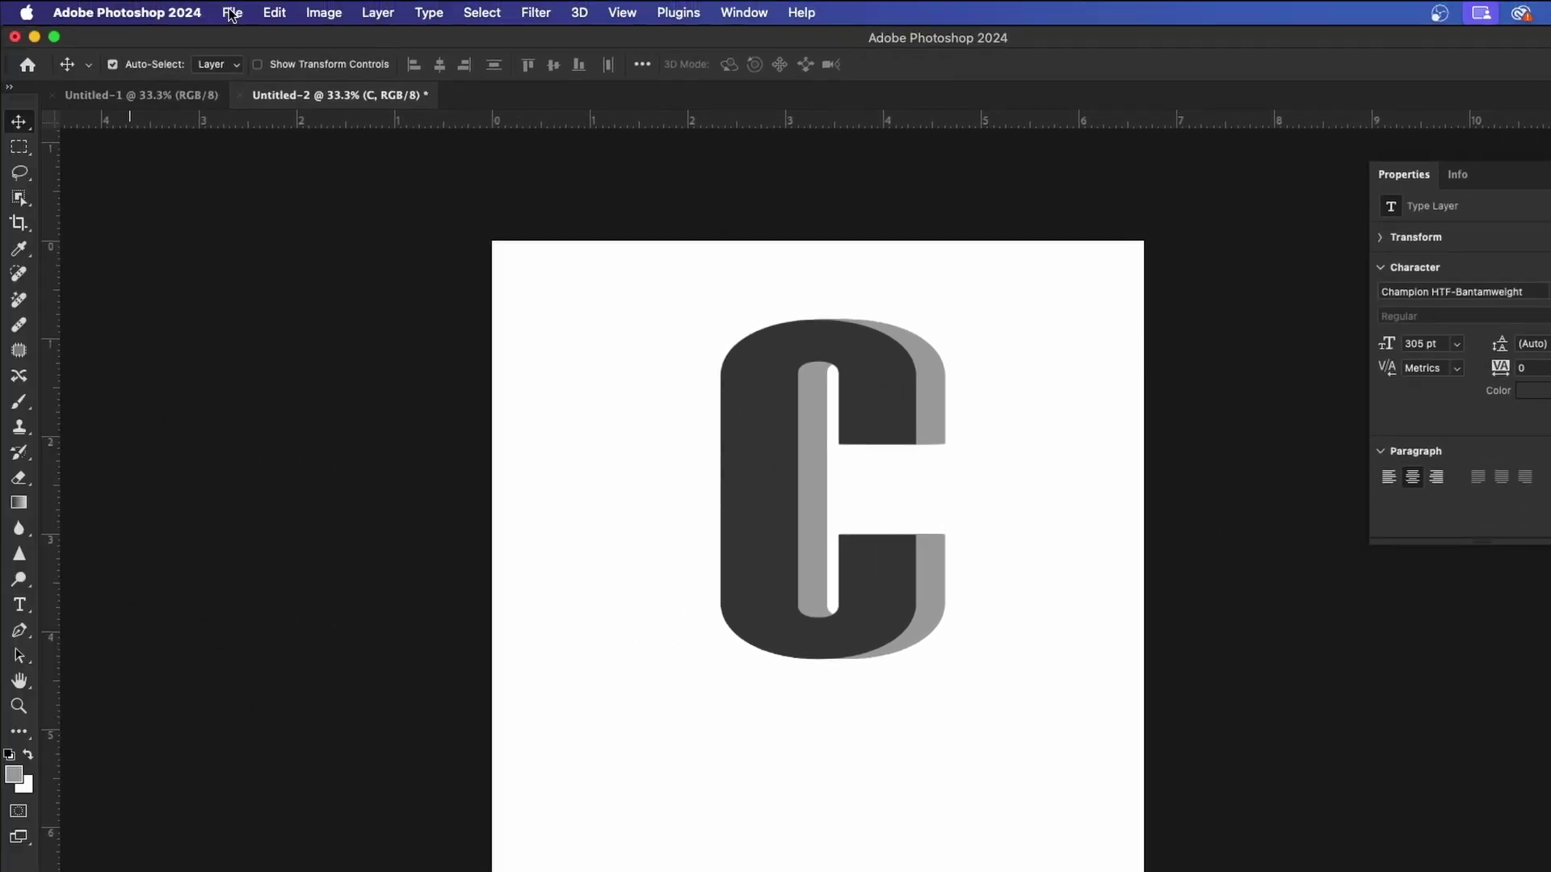
left_click(232, 13)
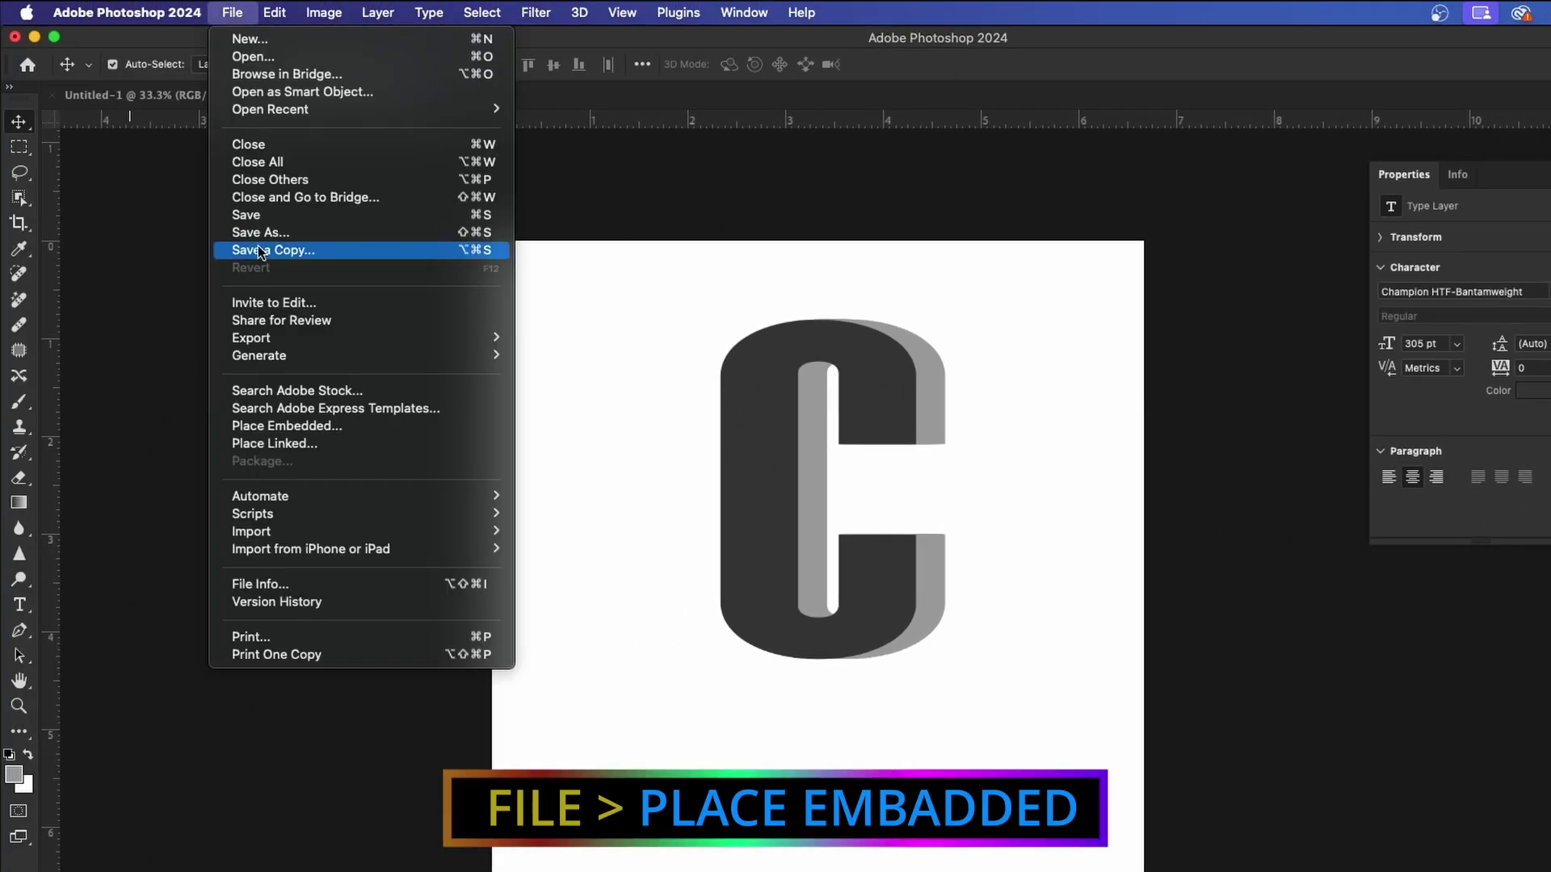
left_click(272, 426)
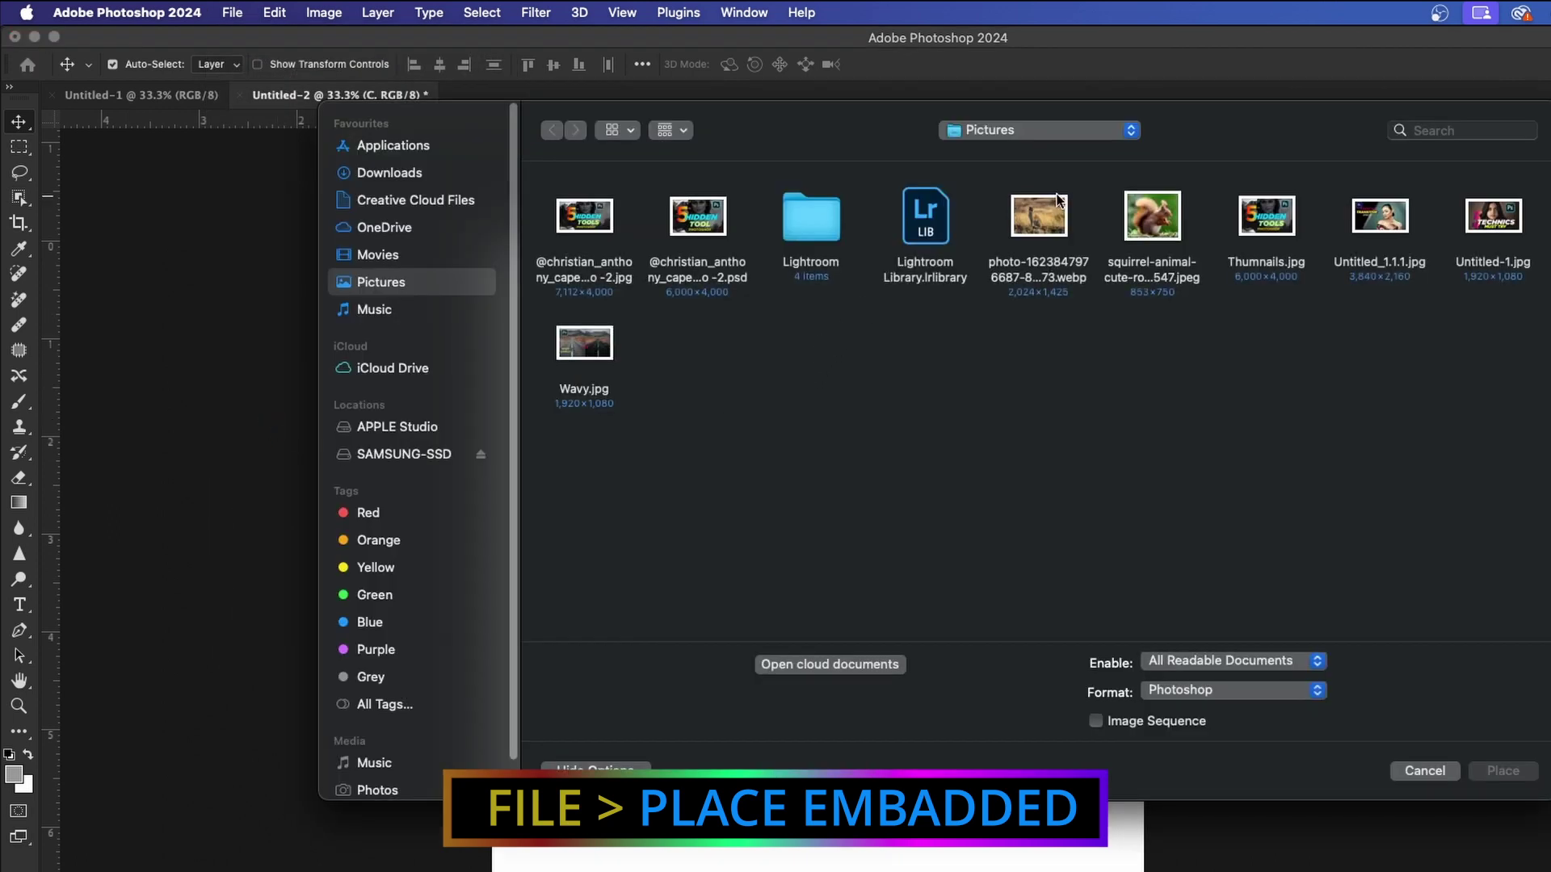
left_click(1058, 206)
left_click(1490, 770)
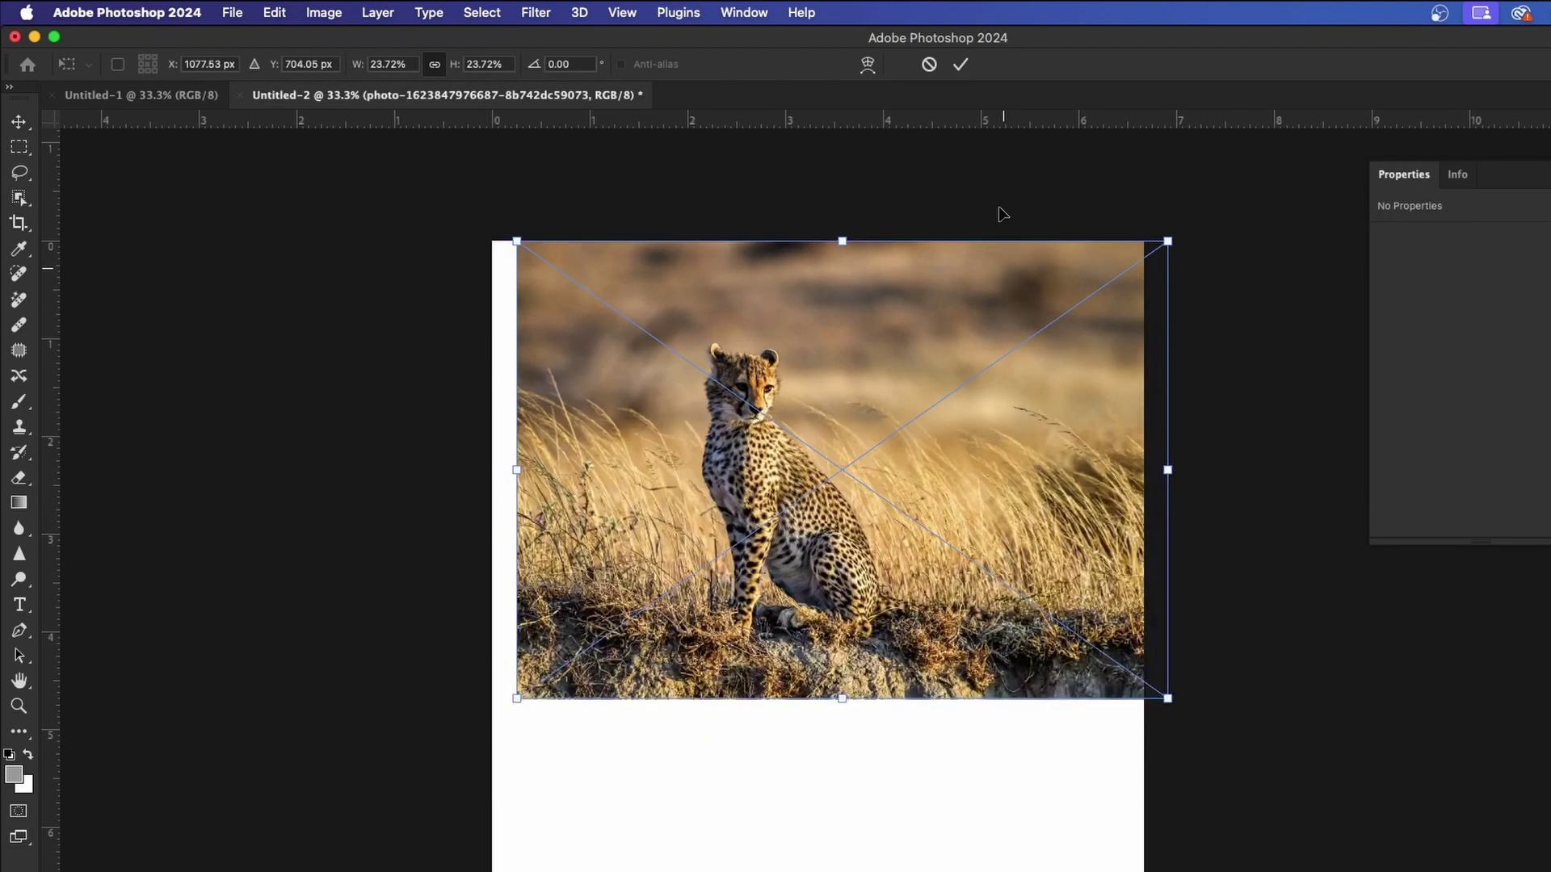
left_click(961, 64)
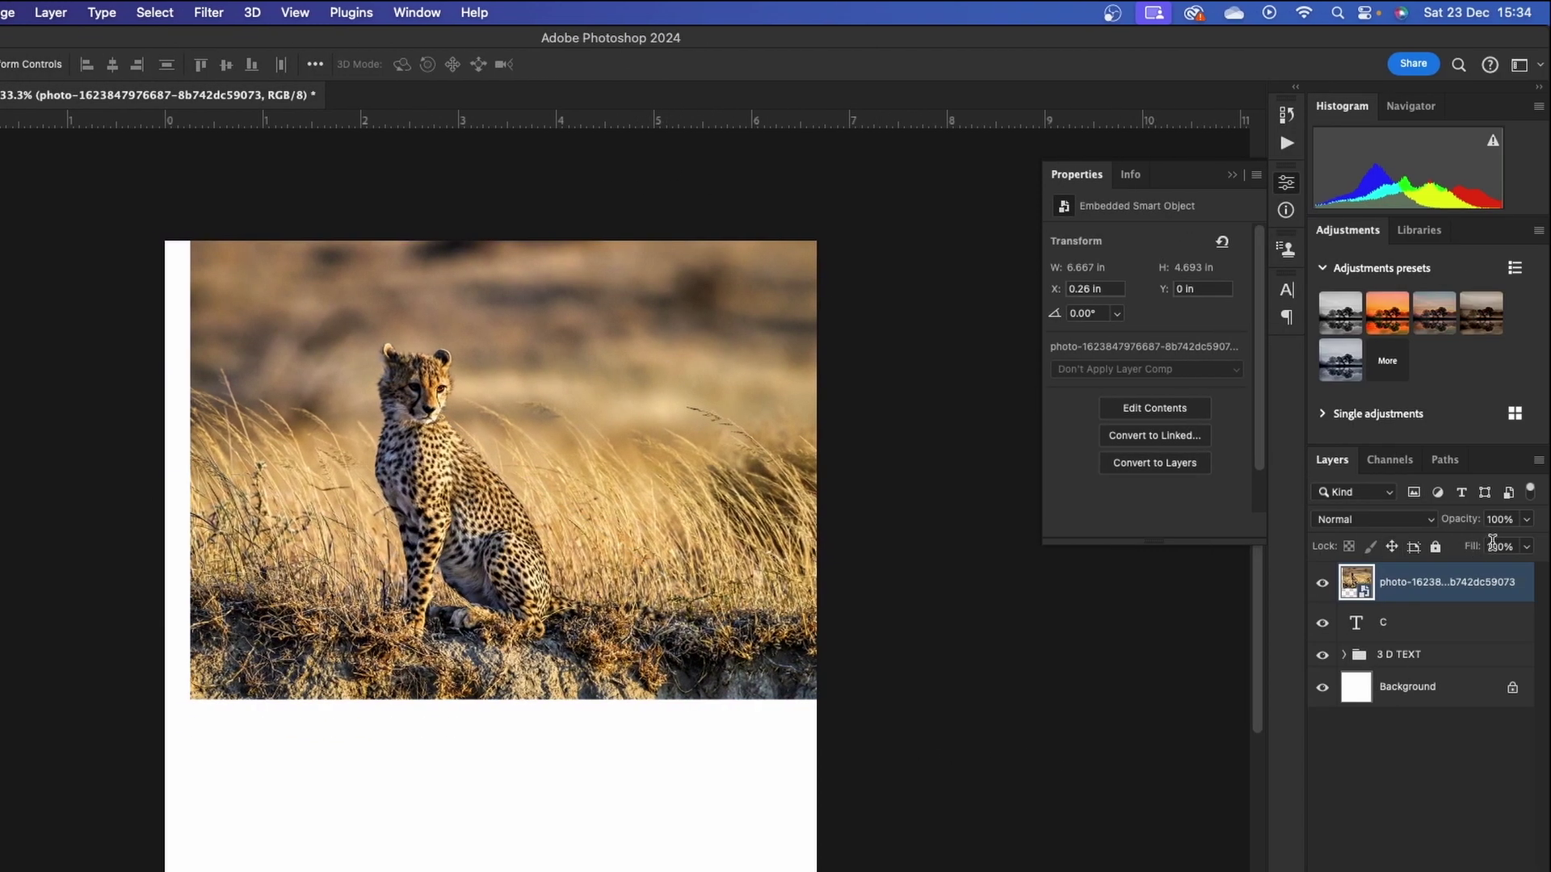
Step: Set the cheetah photo to 71% opacity and rotate it about -4.75°
left_click(1526, 520)
left_click_drag(1500, 545, 1499, 547)
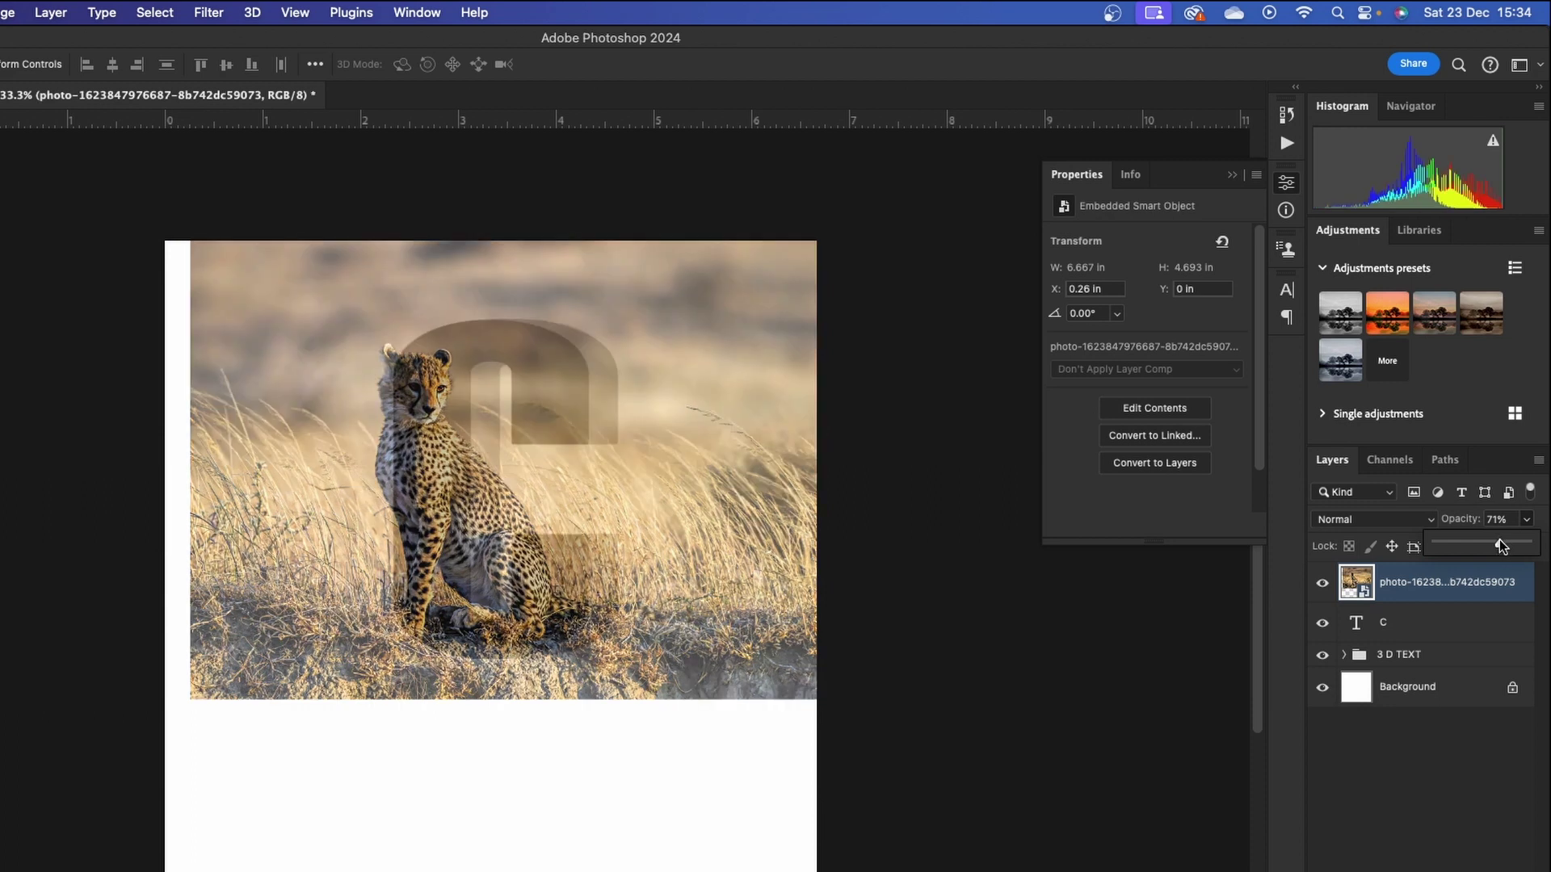
left_click_drag(497, 512, 495, 507)
key("ctrl+t")
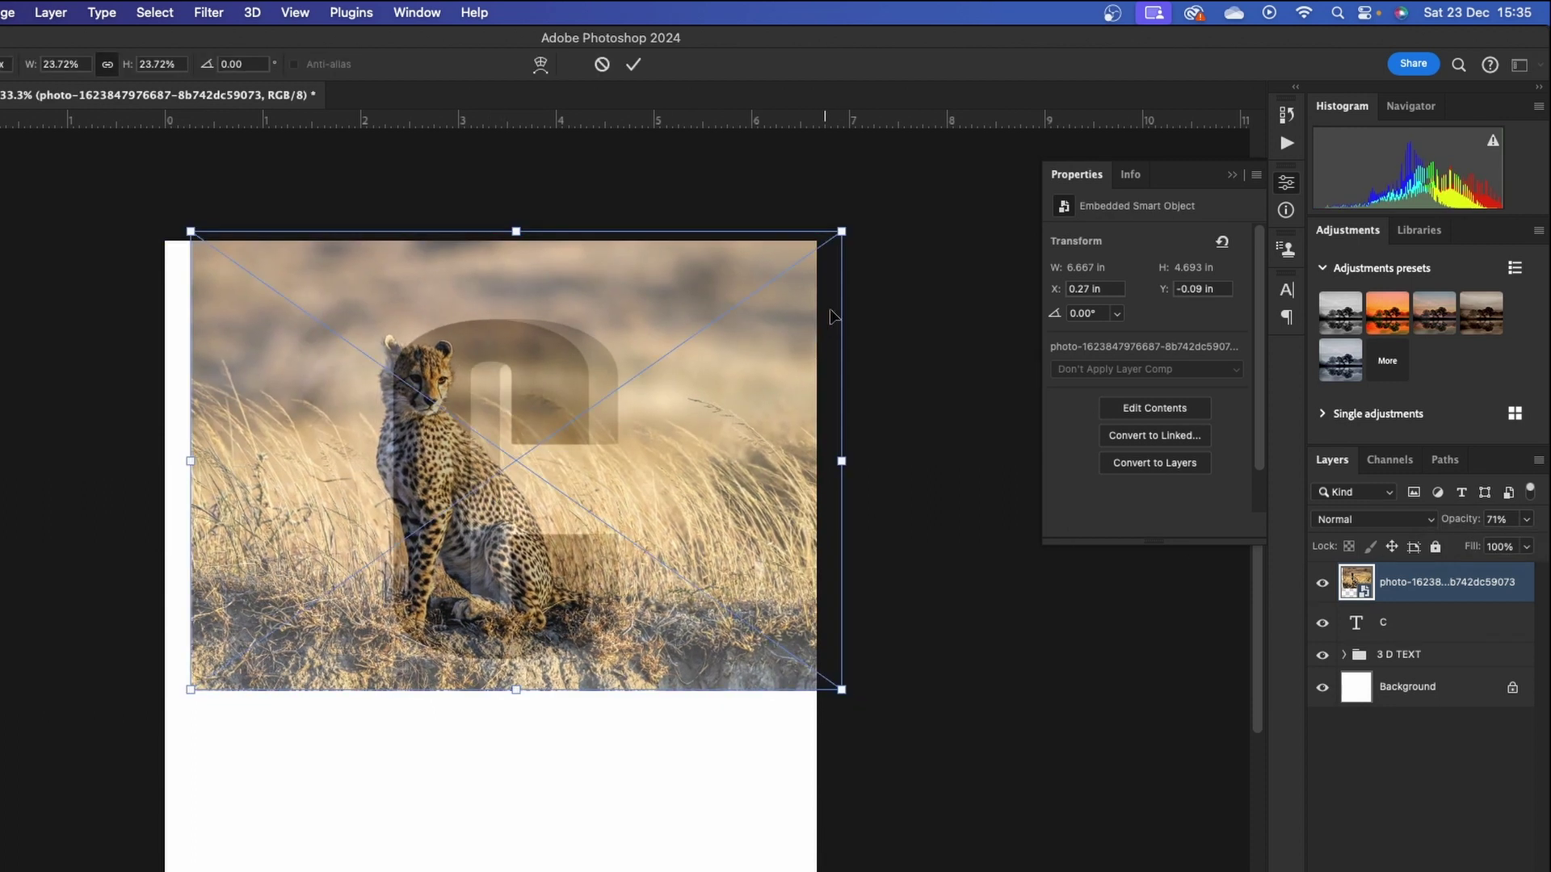
left_click_drag(884, 225, 866, 194)
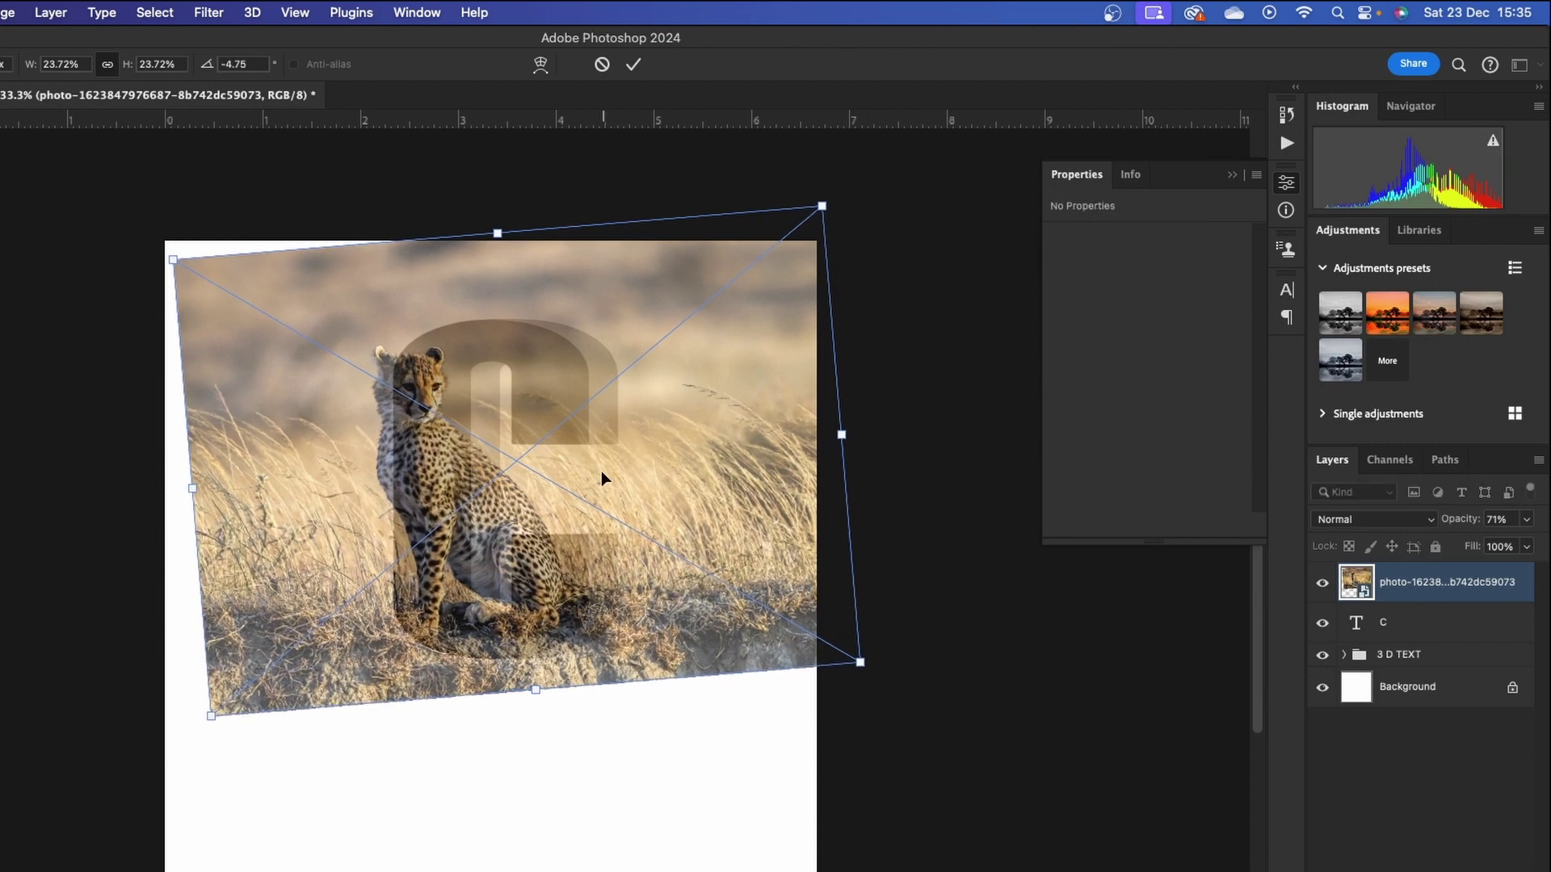
left_click_drag(580, 474, 577, 472)
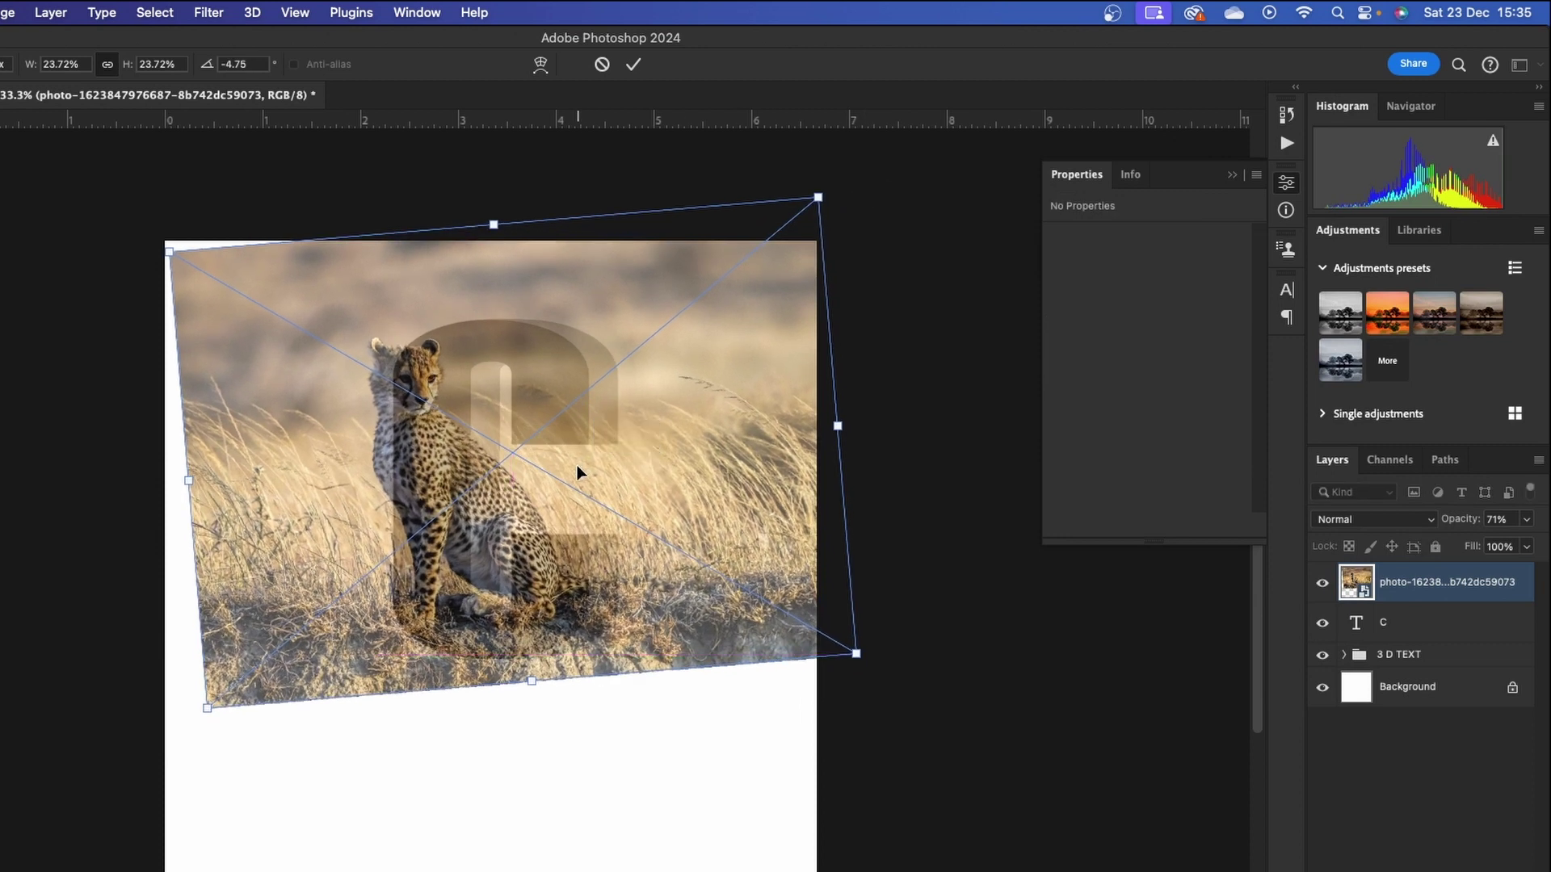
left_click(634, 64)
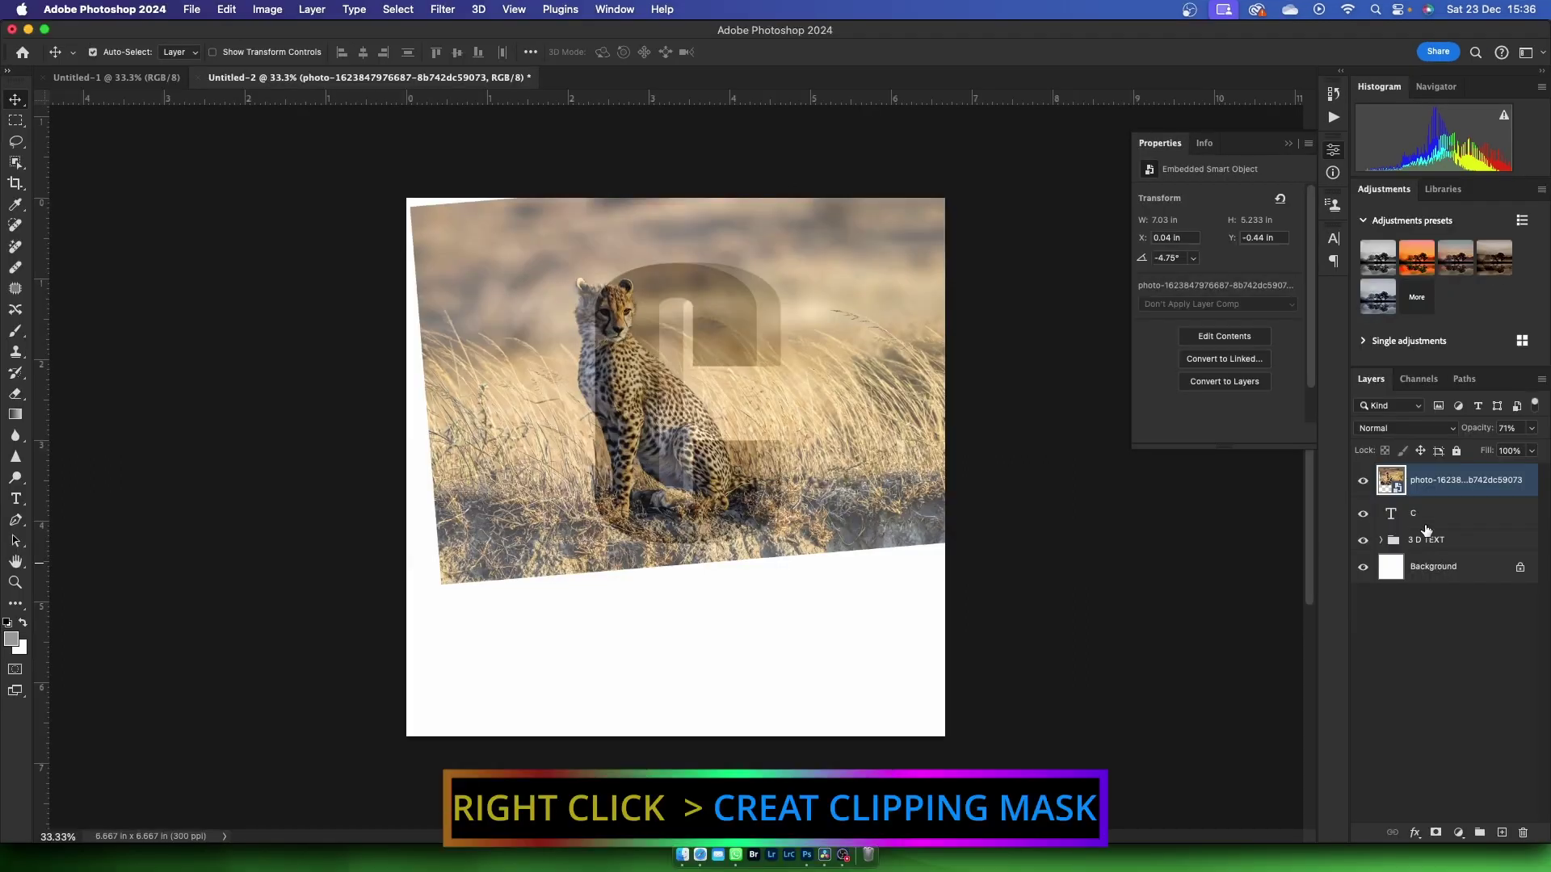
Step: Clip the cheetah photo into the front C at 100% opacity
right_click(1426, 490)
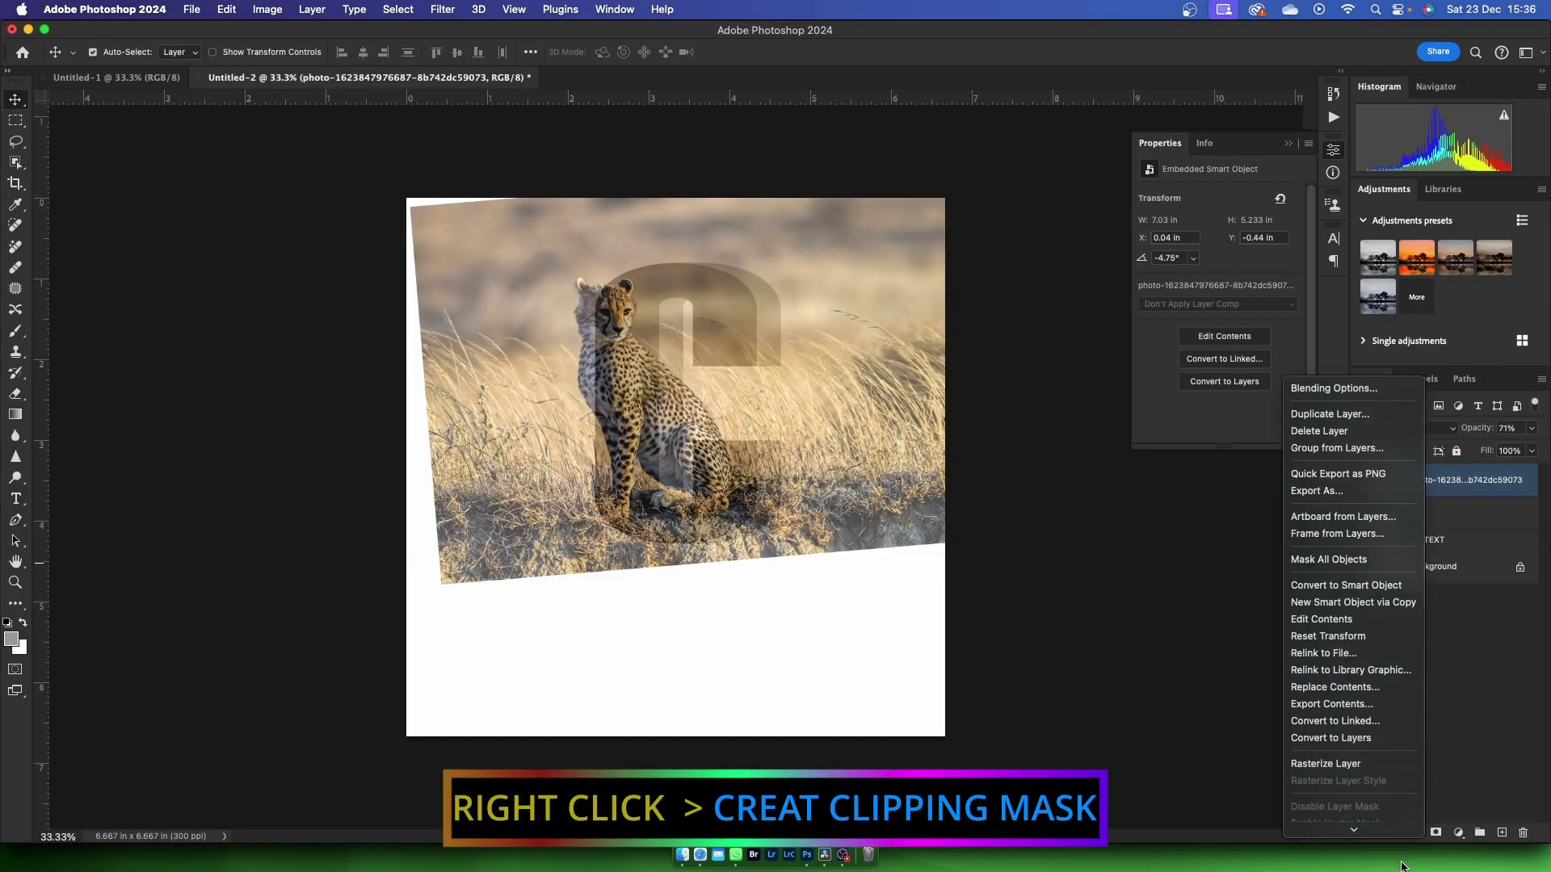
left_click(1321, 620)
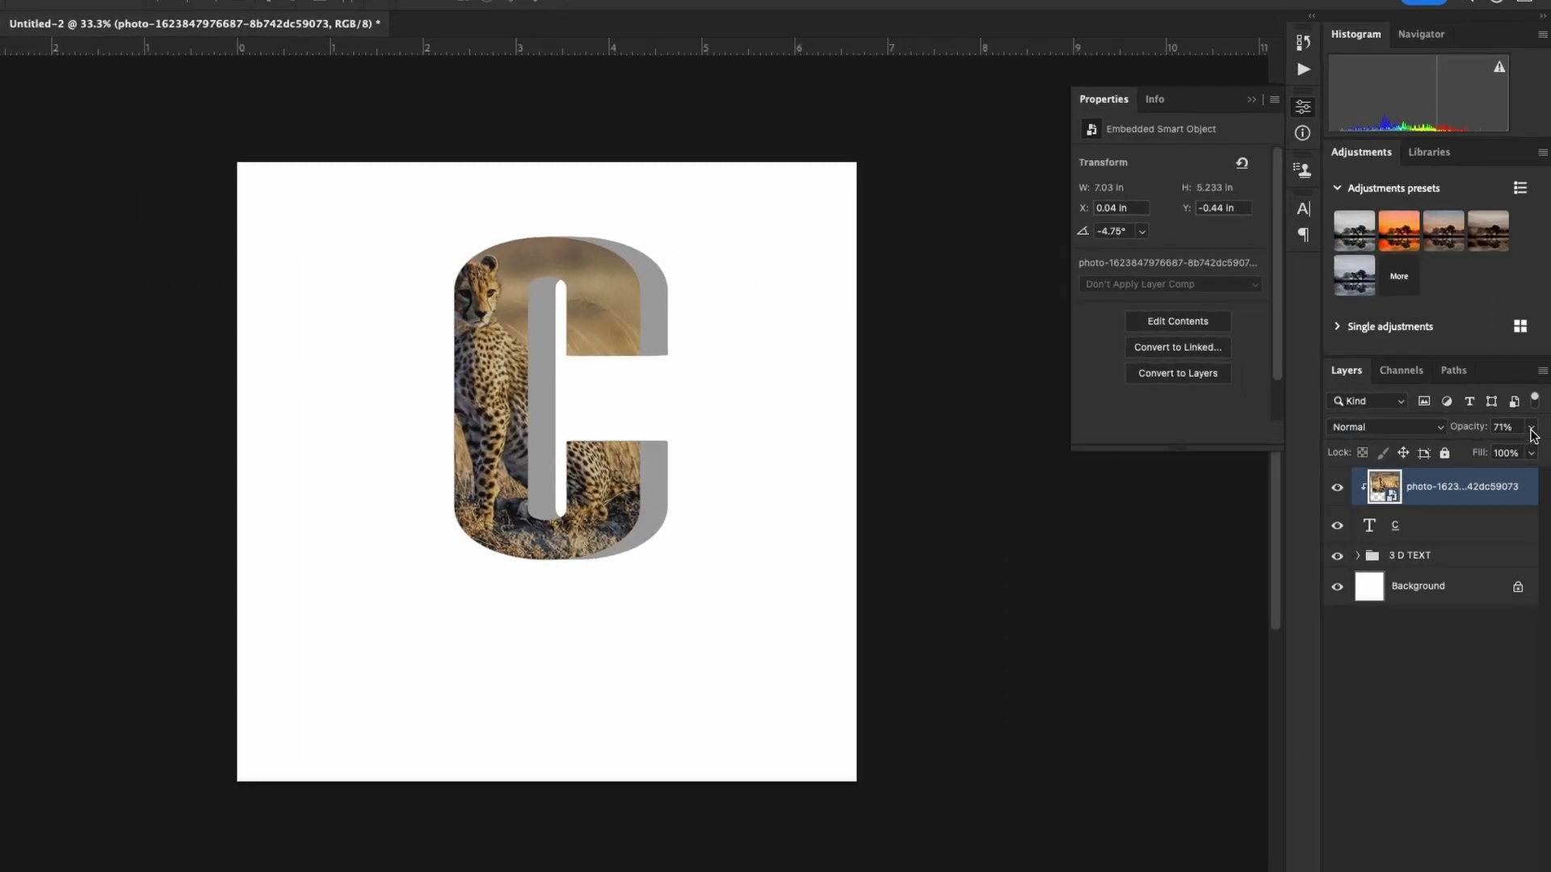
left_click(1531, 430)
left_click_drag(1517, 455, 1539, 453)
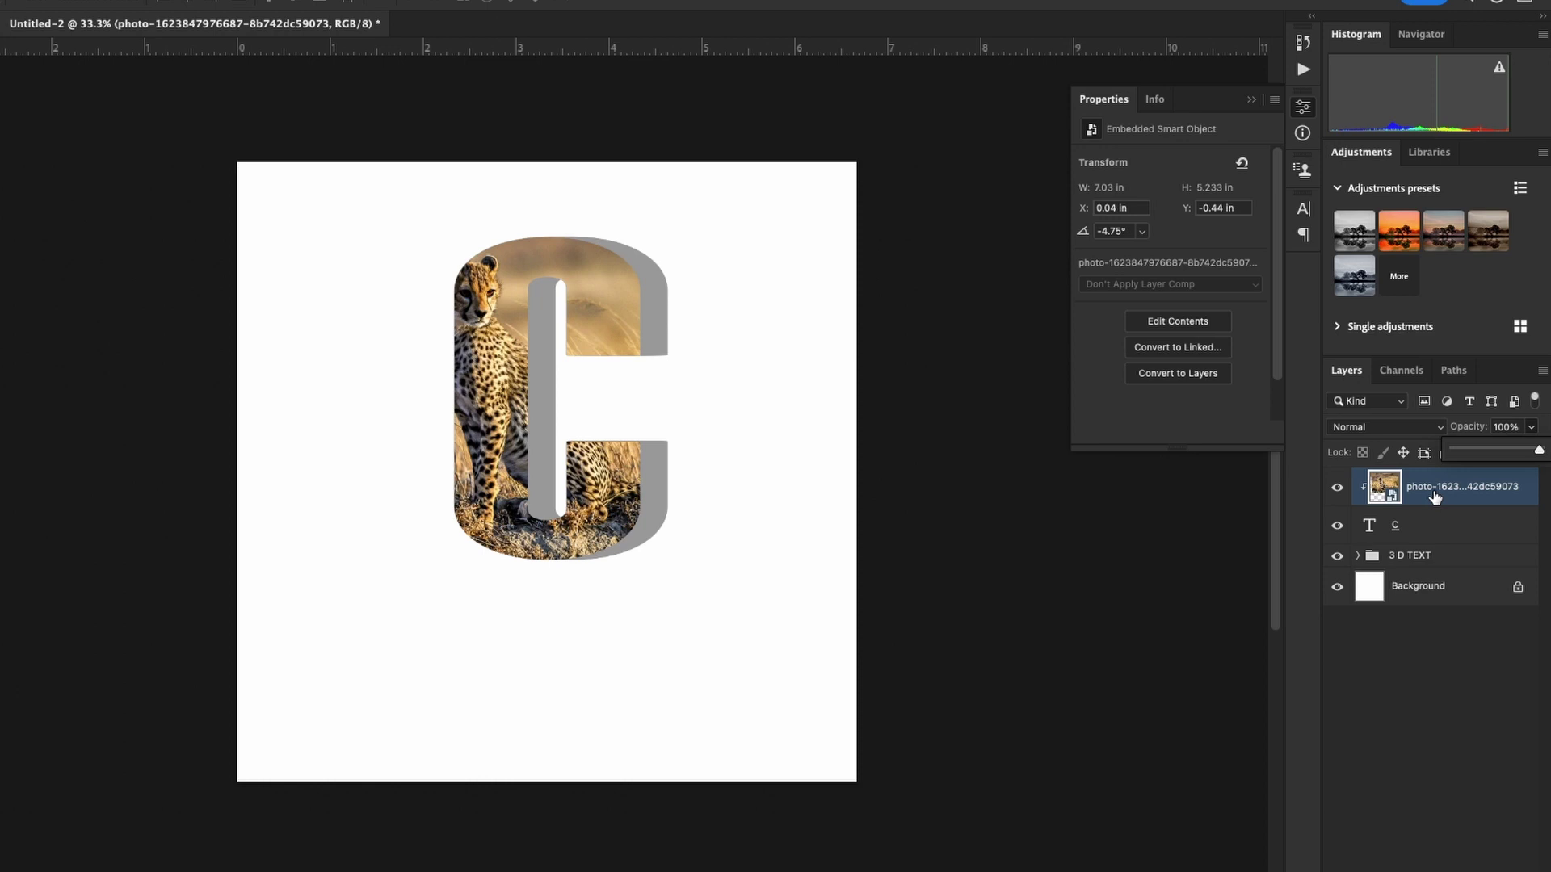
Step: Clip a copy of the cheetah photo to the 3 D TEXT group below the C
key("ctrl+j")
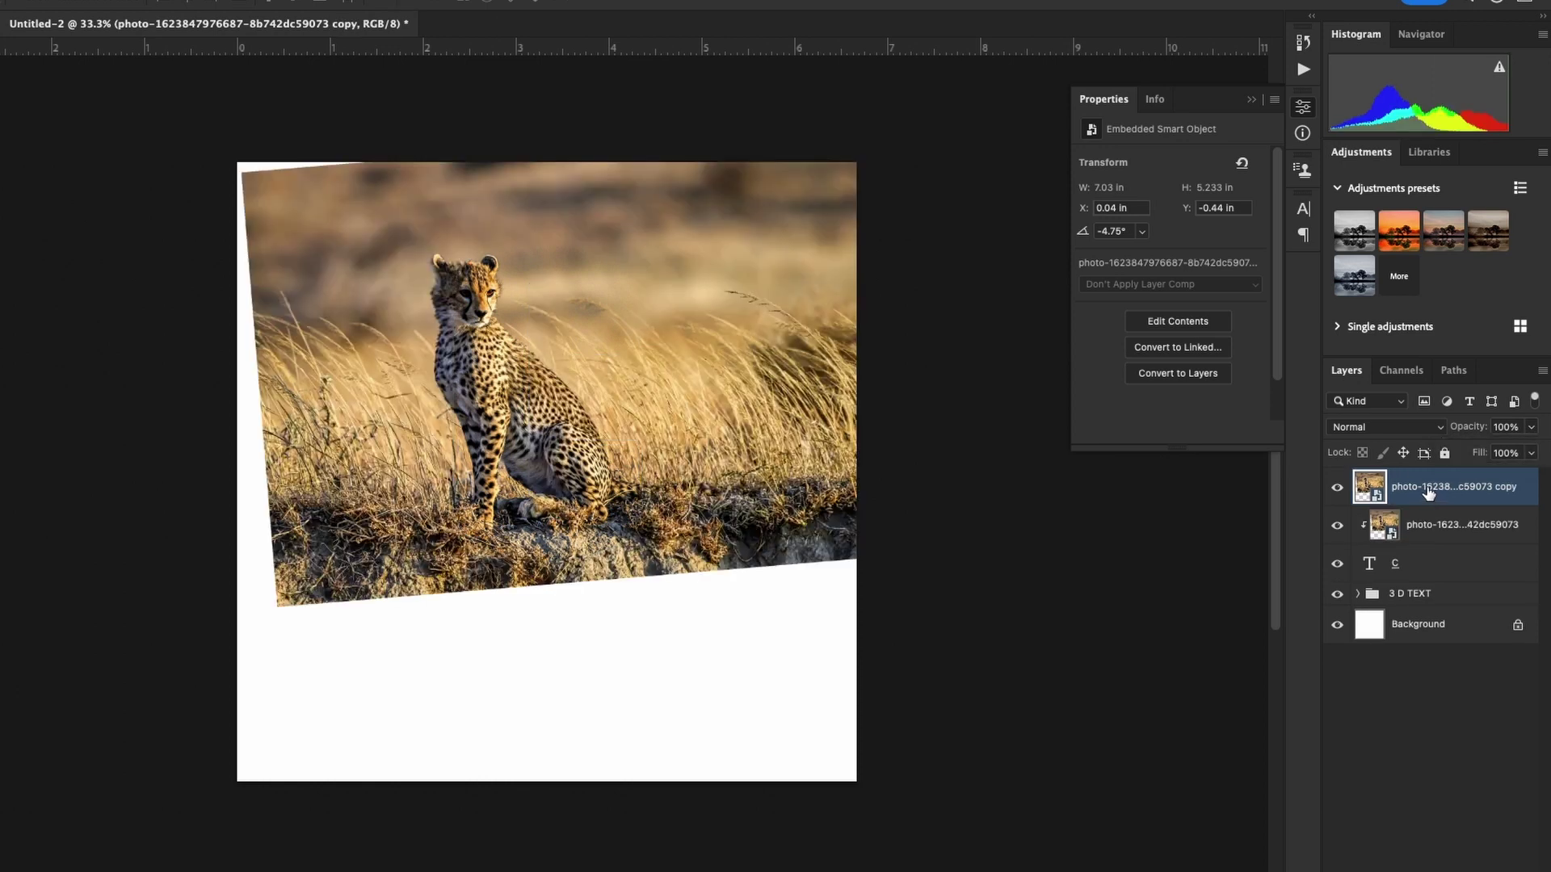
left_click_drag(1428, 491, 1432, 592)
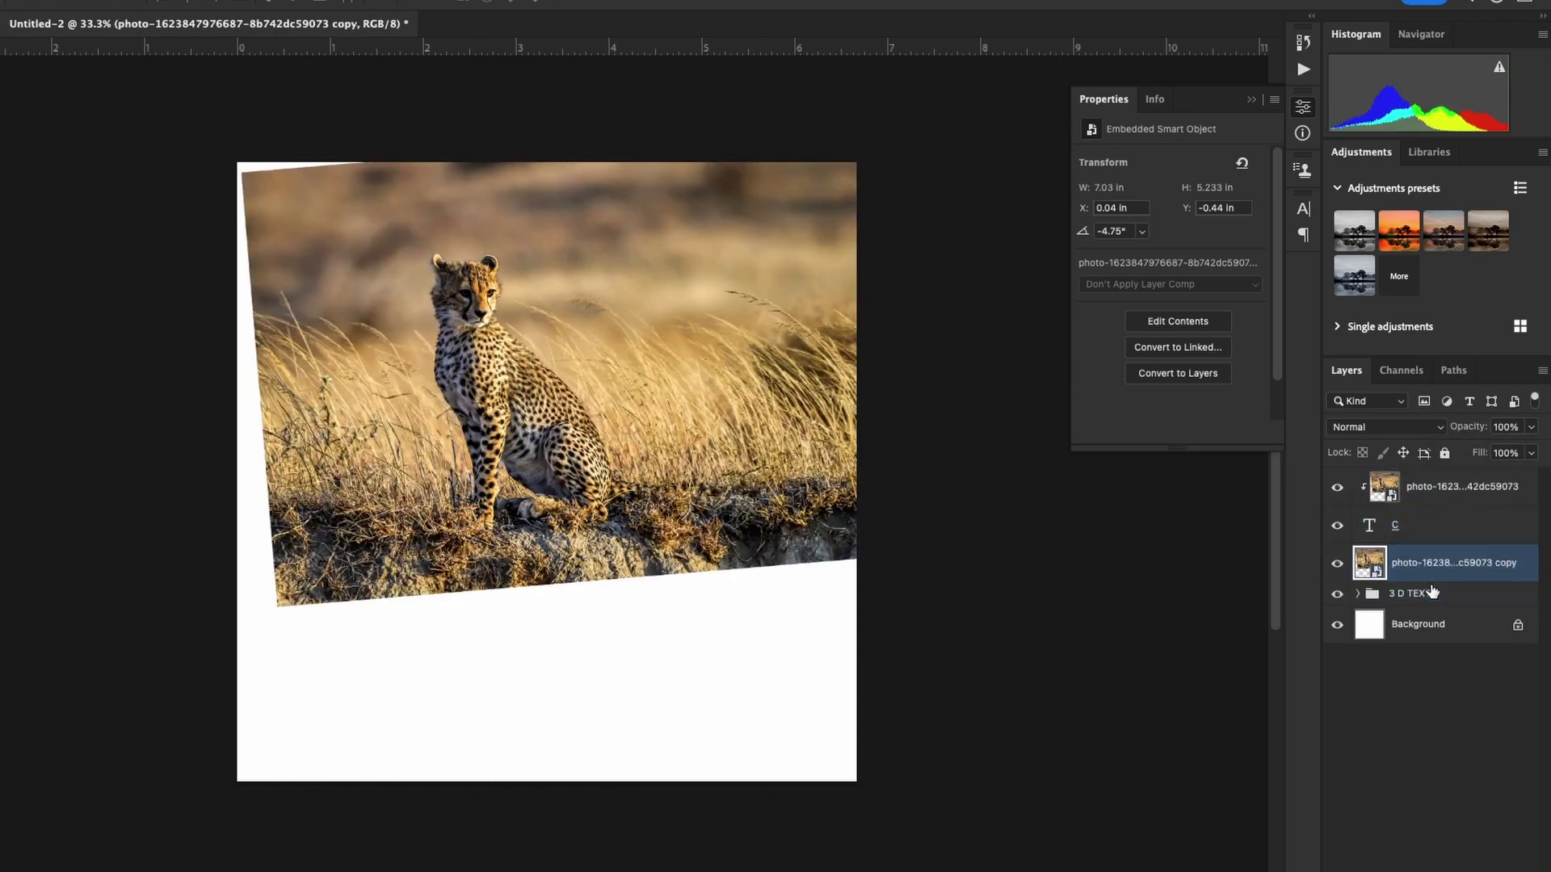
right_click(1429, 566)
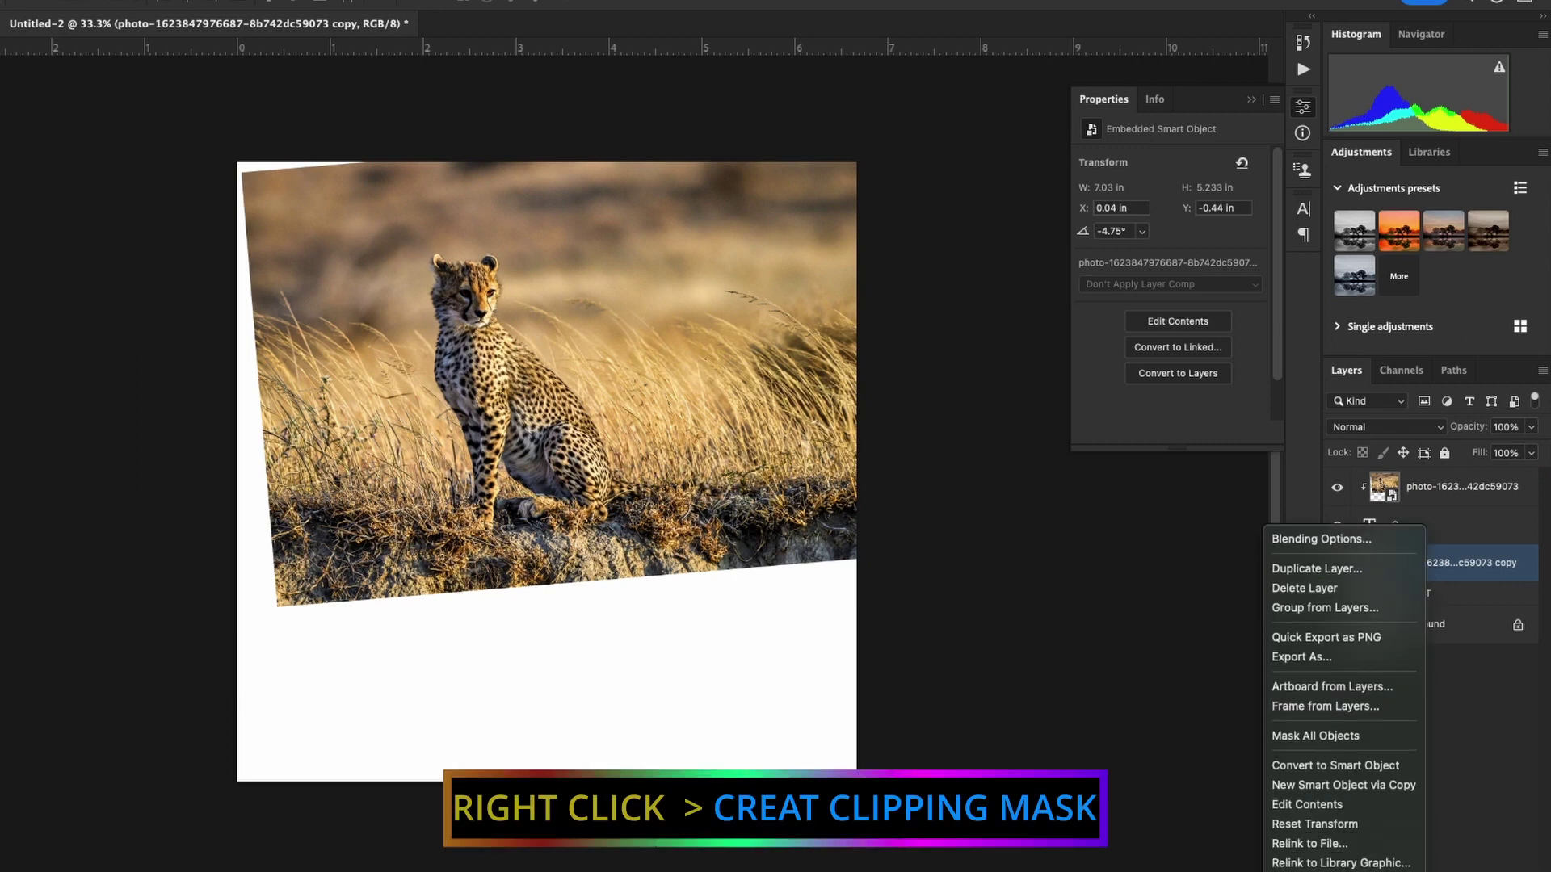
scroll(1323, 707, "down", 5)
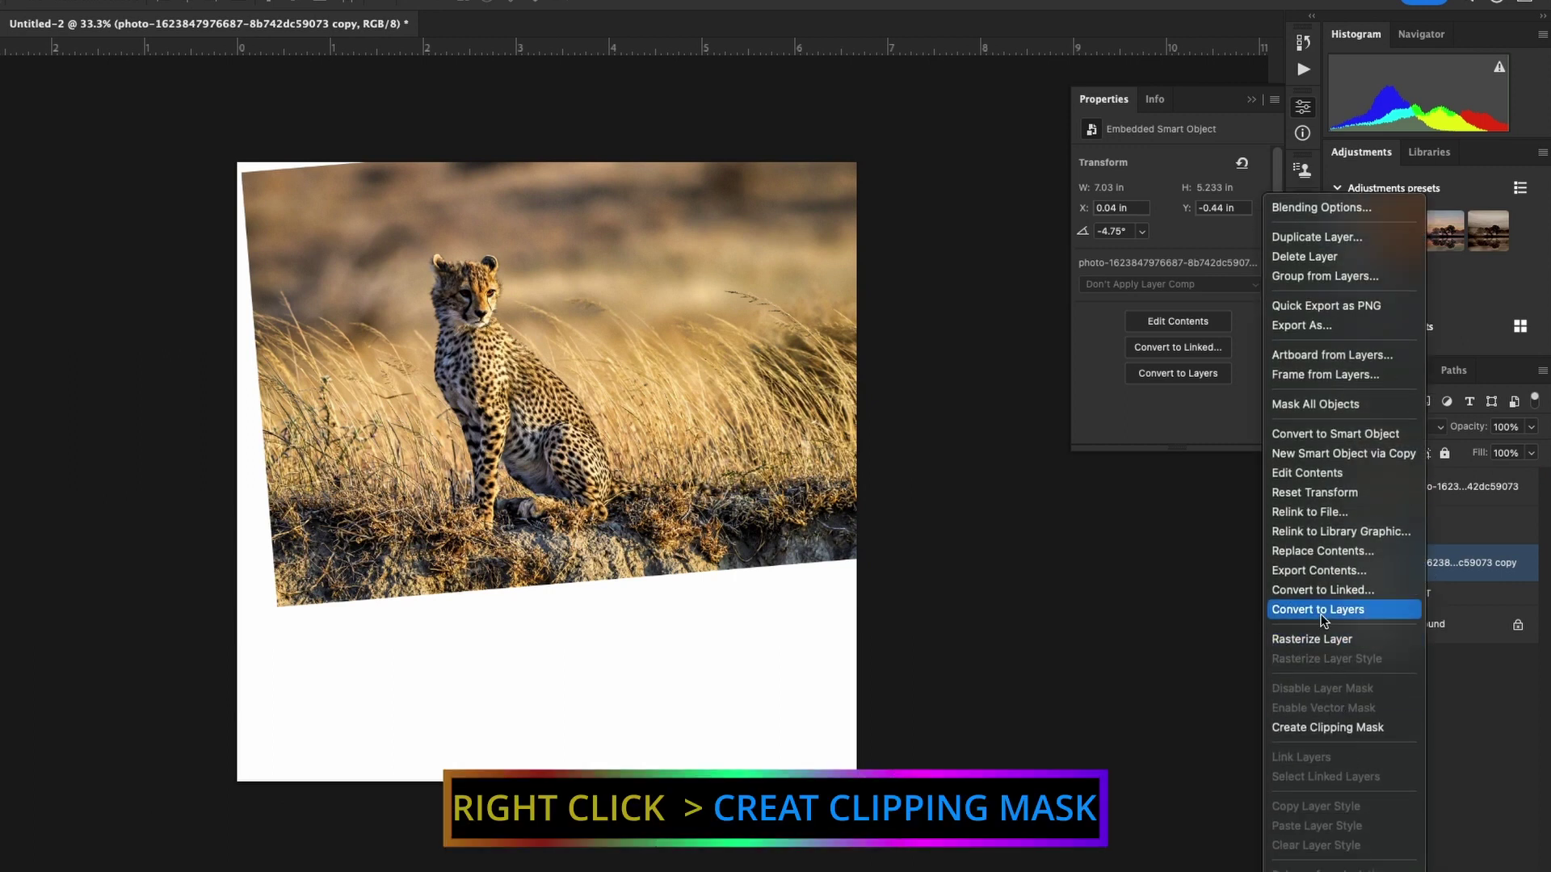
left_click(1324, 727)
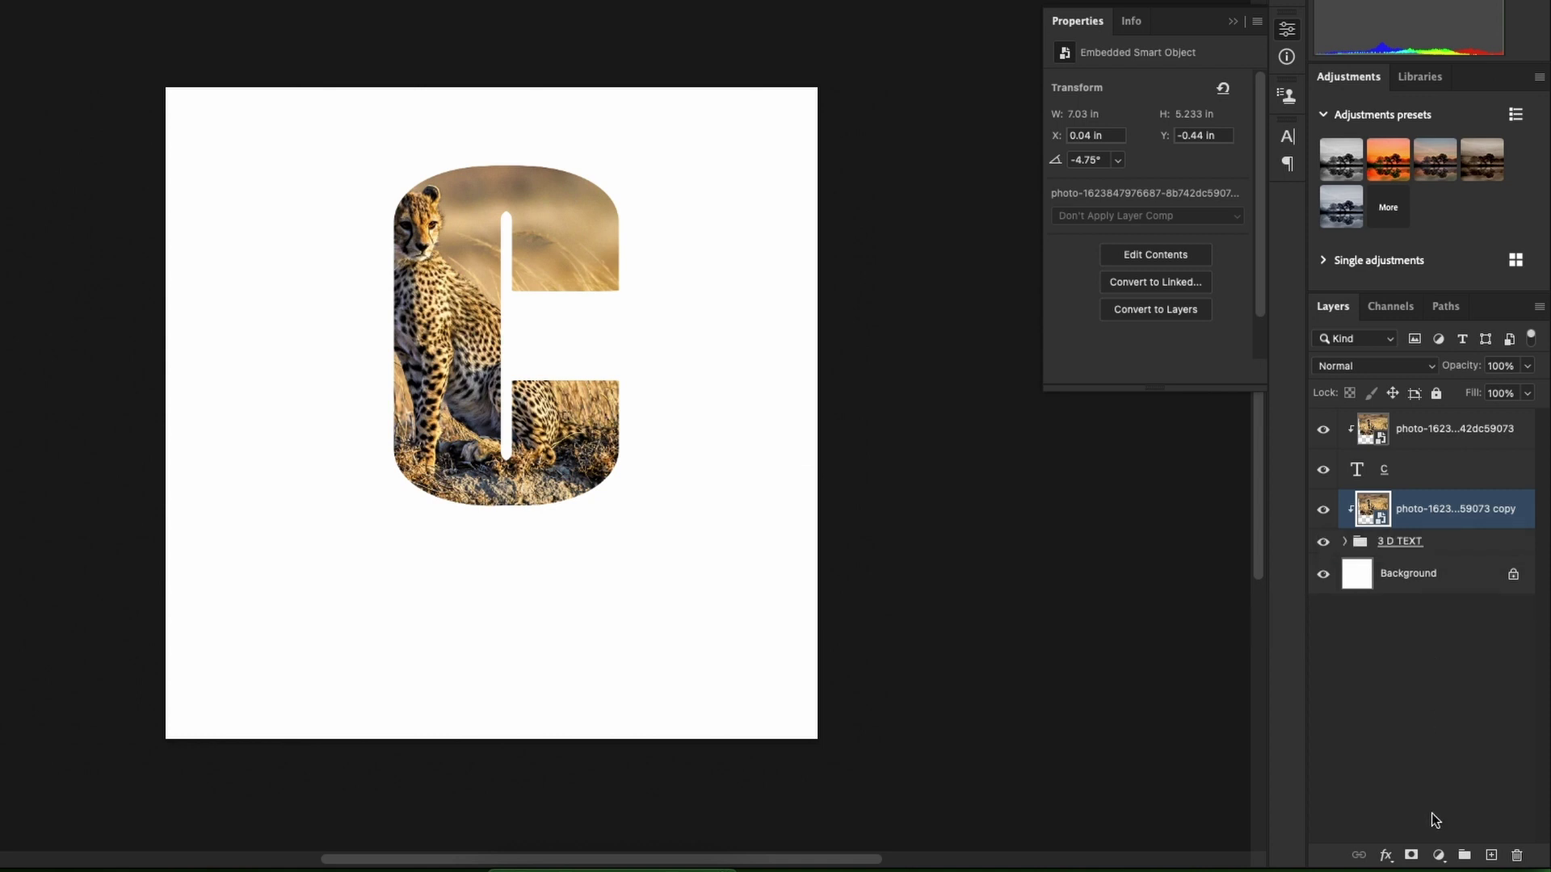
Step: Add an Exposure adjustment layer with exposure -1.79 and gamma 0.93
left_click(1438, 856)
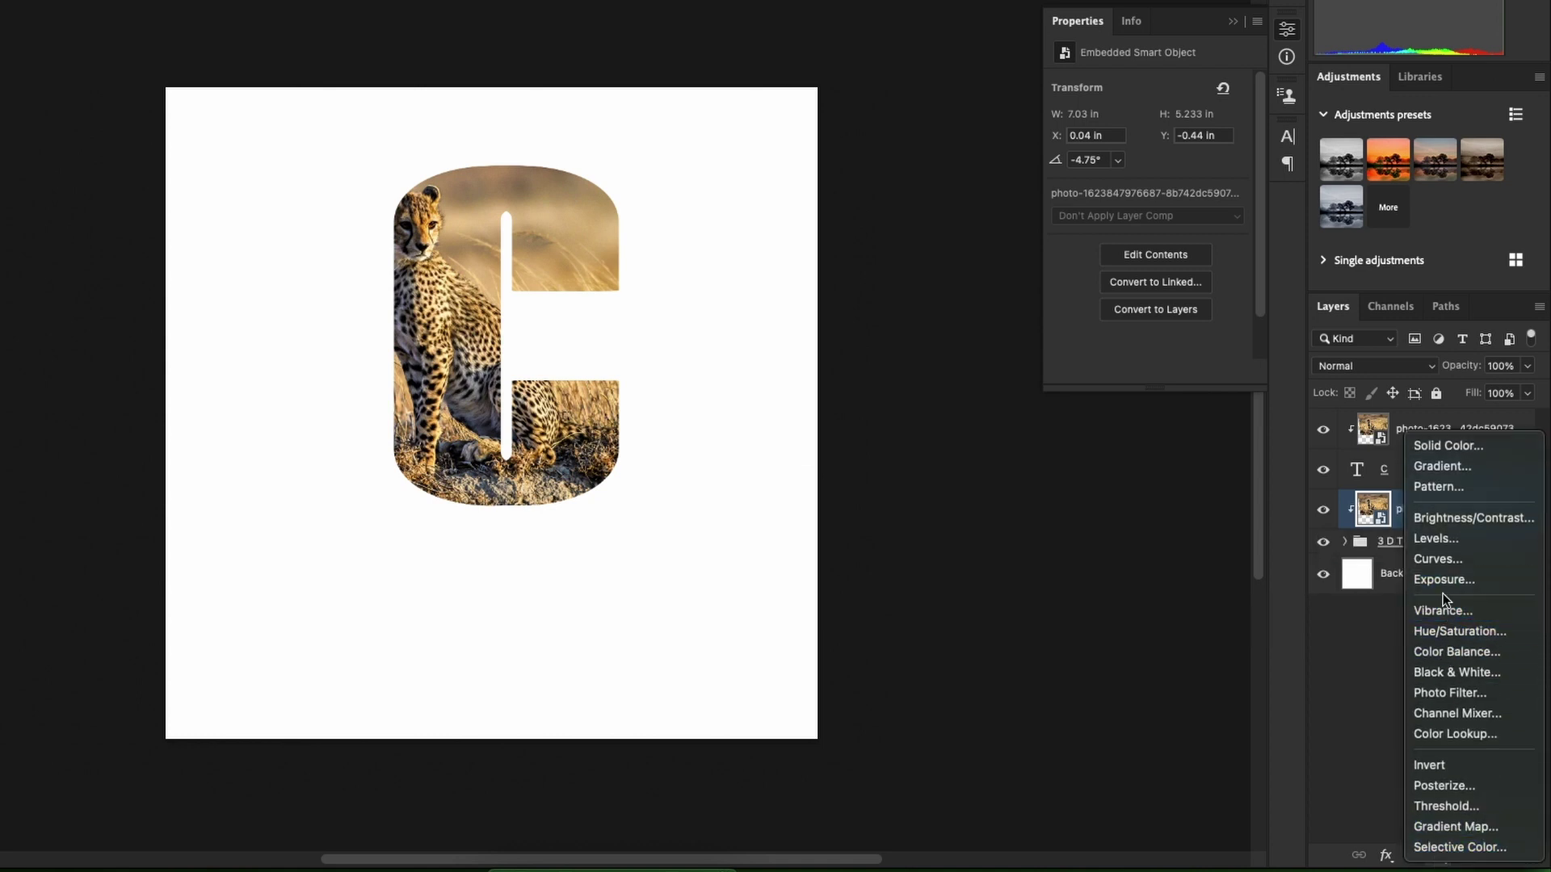
key("Escape")
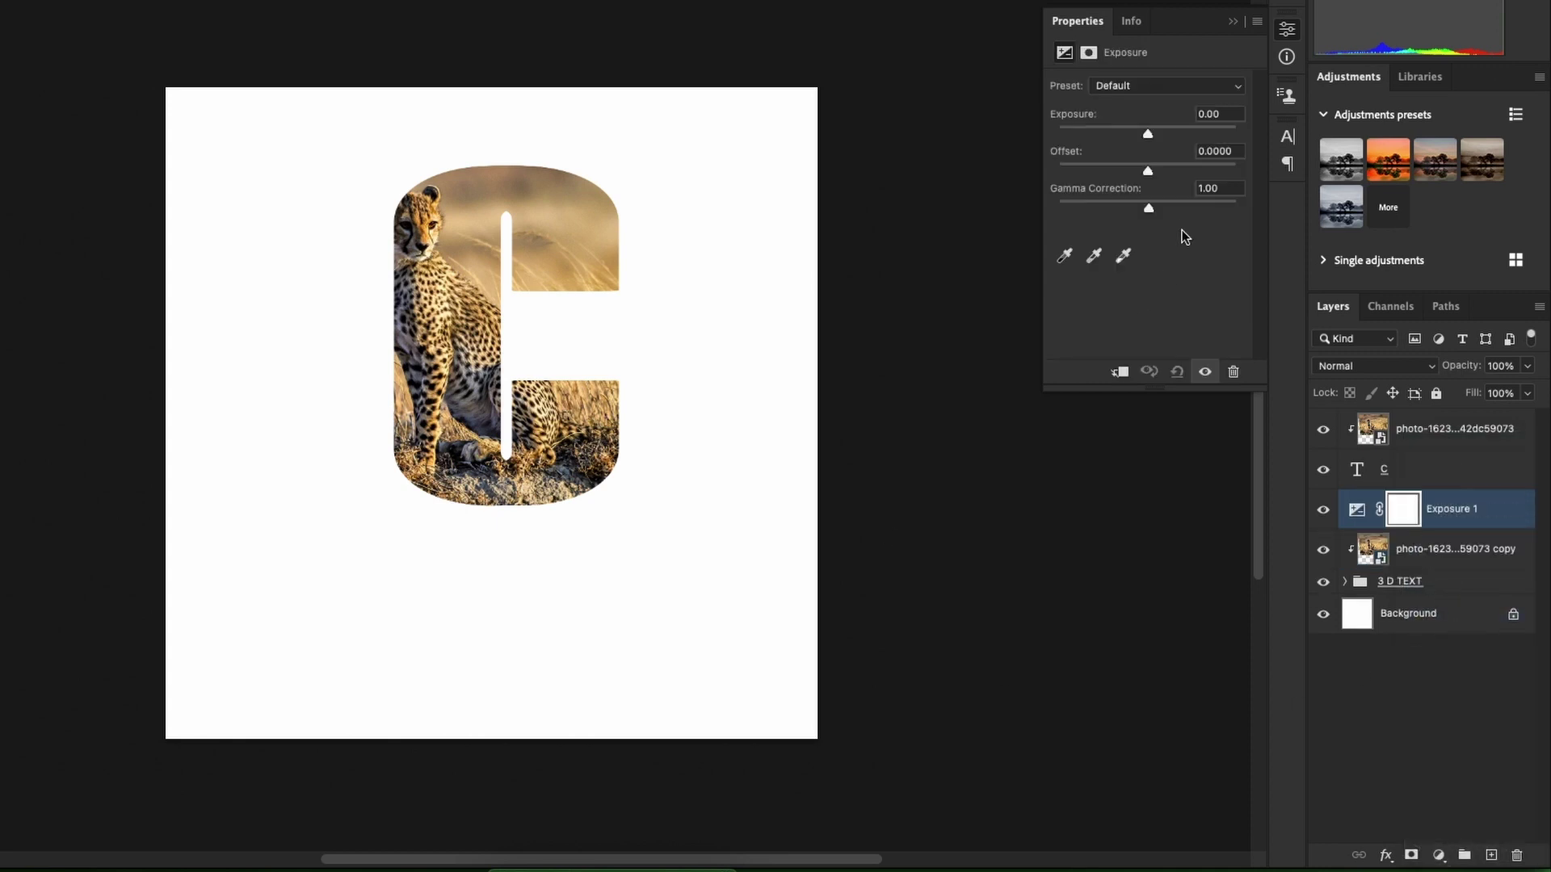
left_click_drag(1148, 134, 1123, 134)
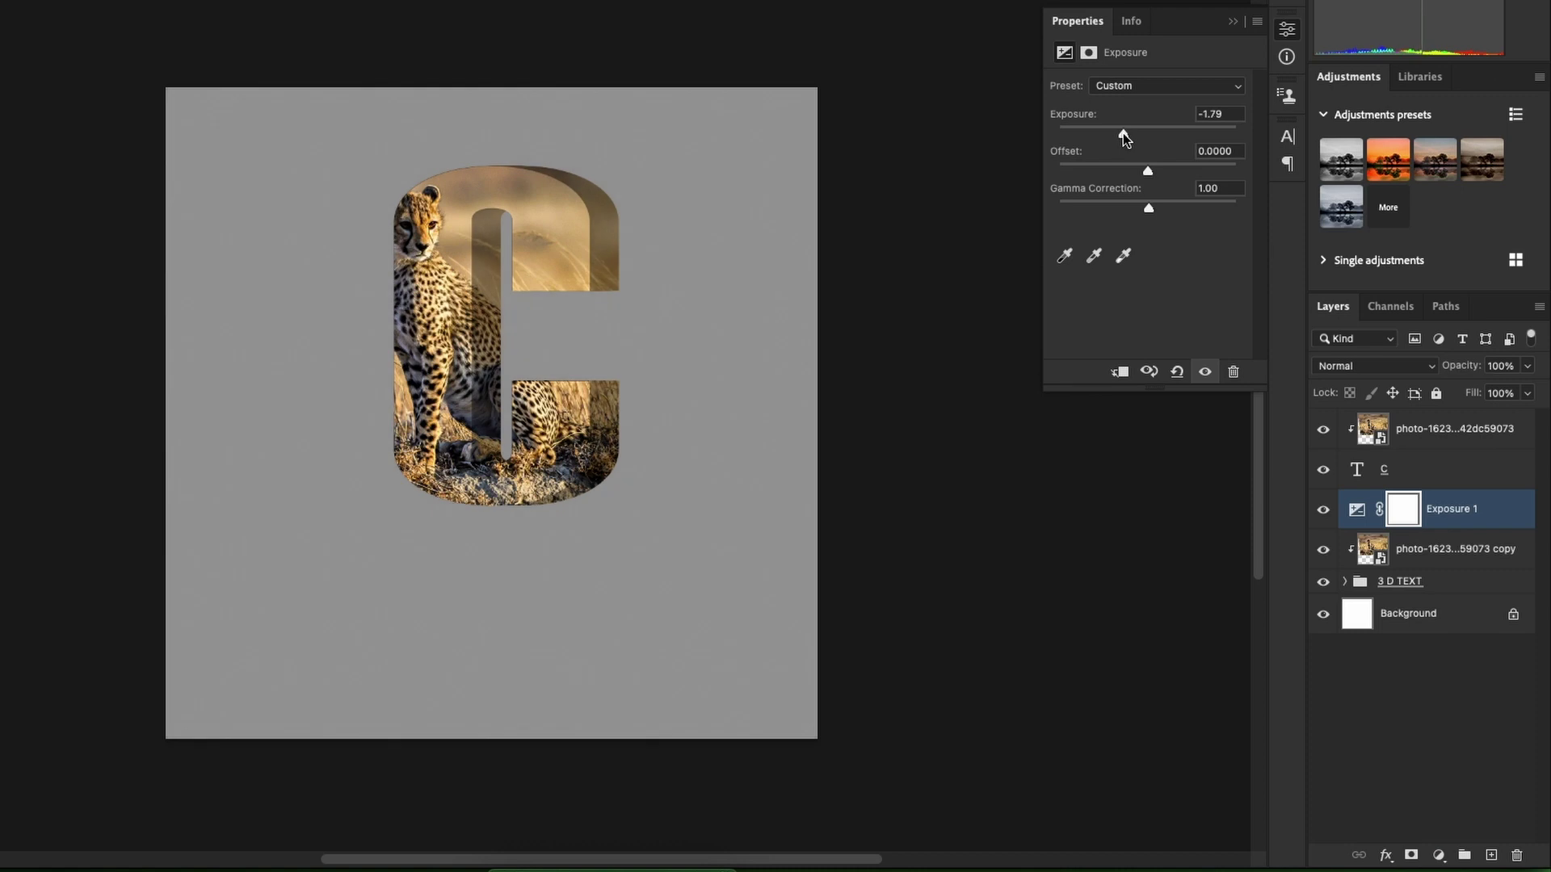
left_click_drag(1149, 211, 1157, 212)
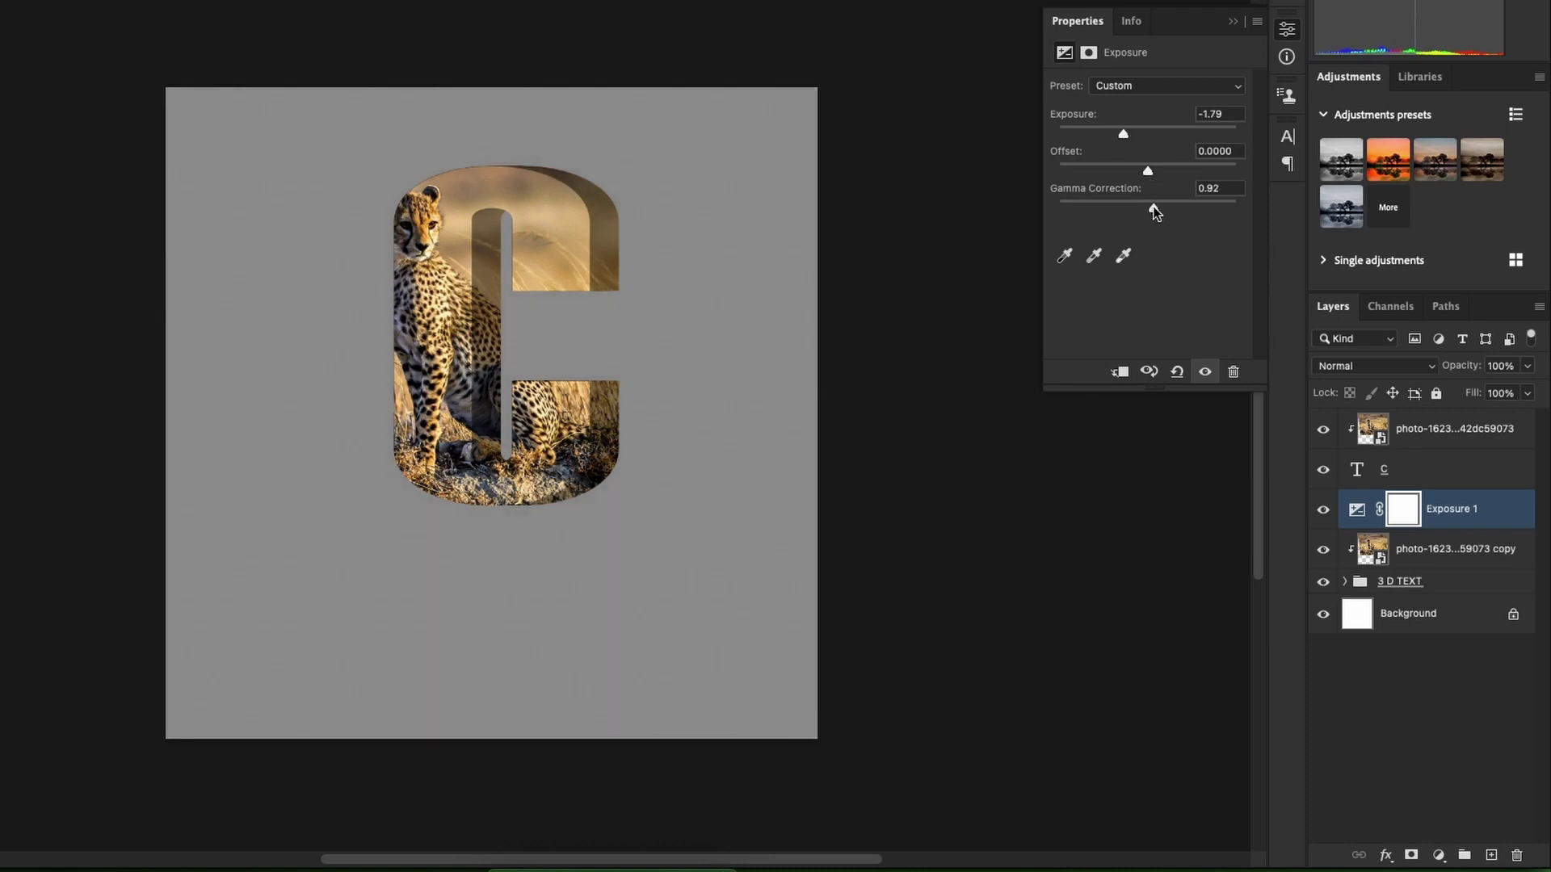
left_click_drag(1154, 211, 1155, 211)
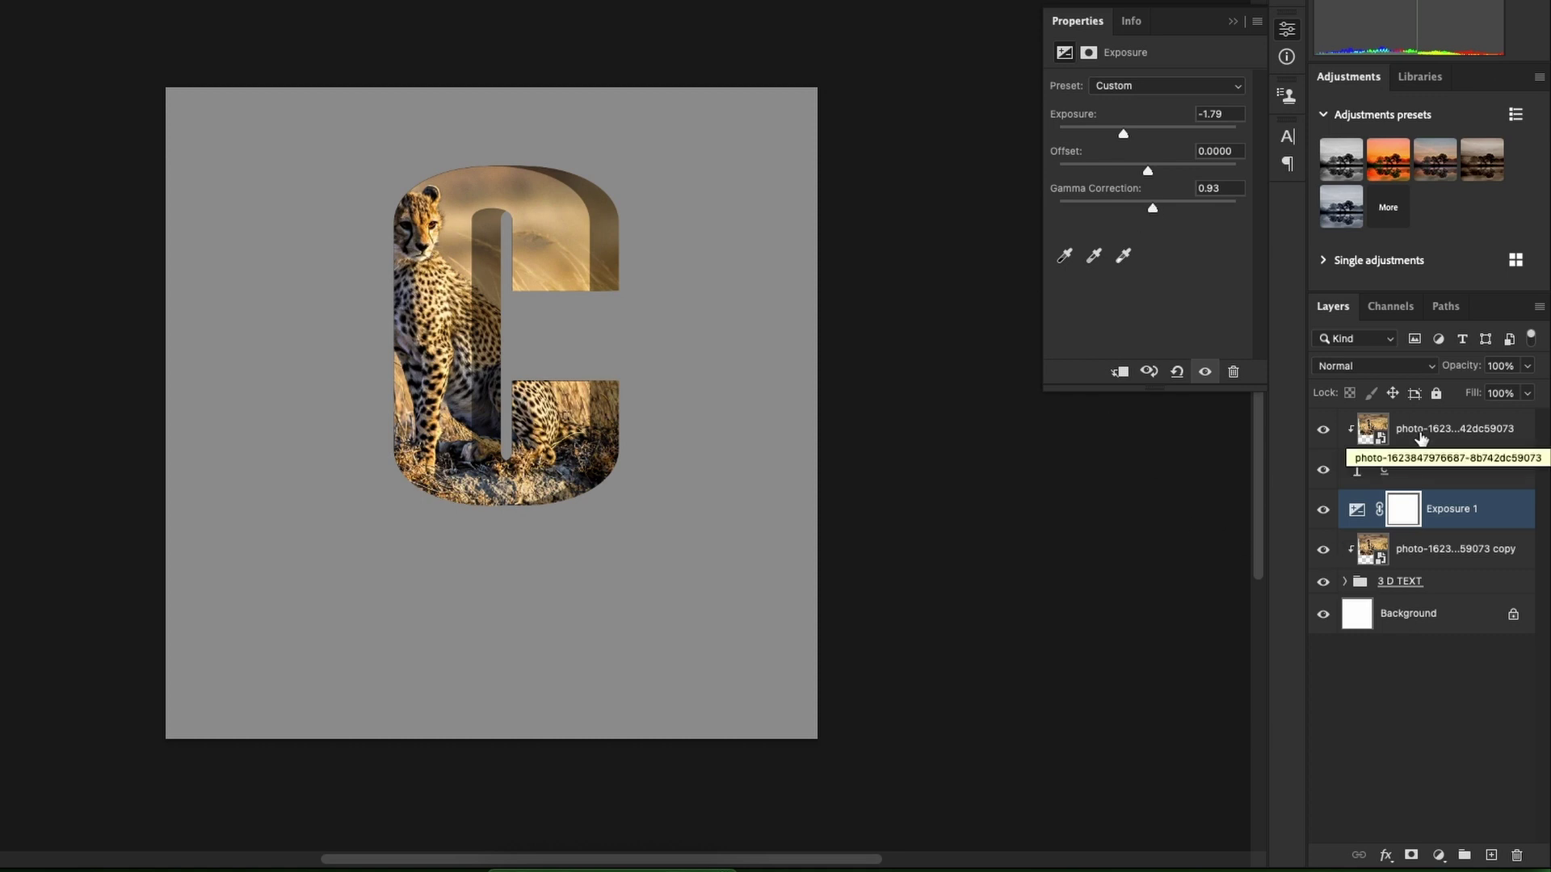
Step: Duplicate the top cheetah photo layer and select the cheetah with Object Selection
left_click(1422, 438)
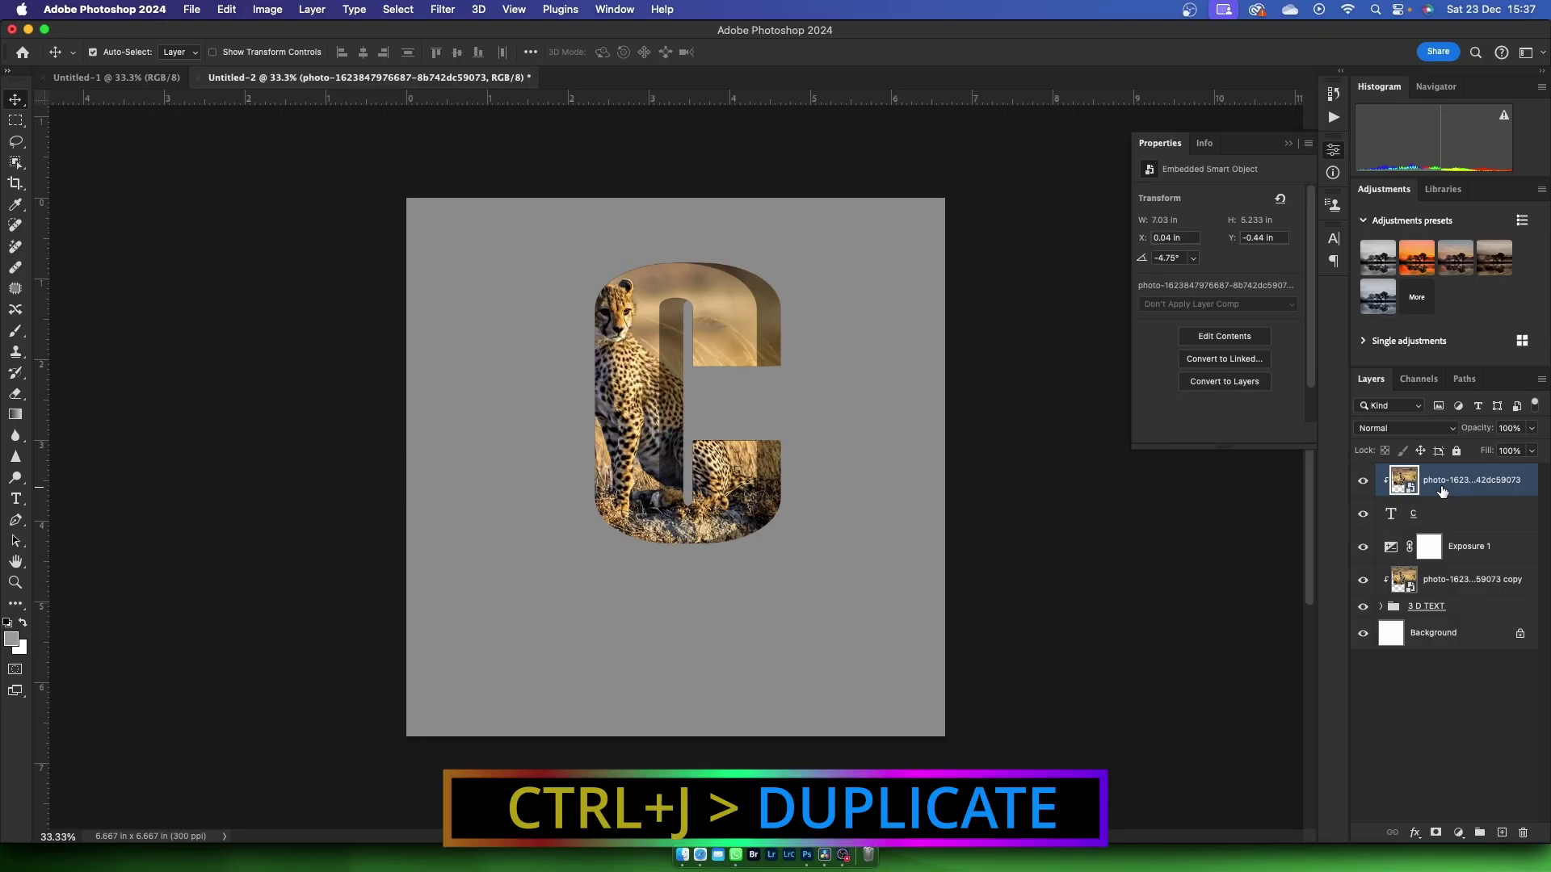
key("ctrl+j")
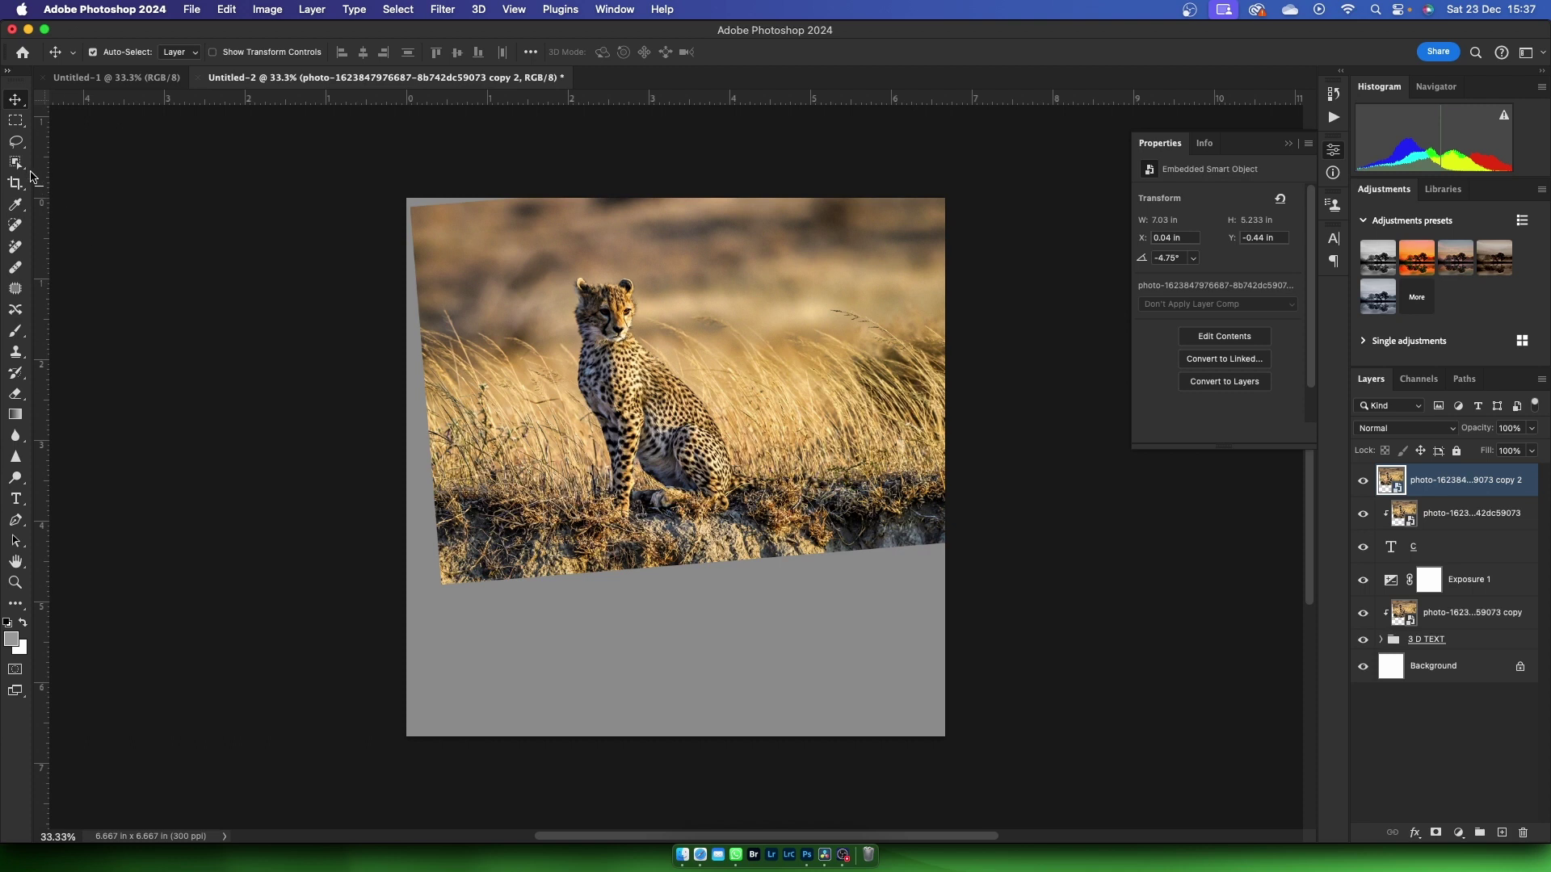
left_click(22, 166)
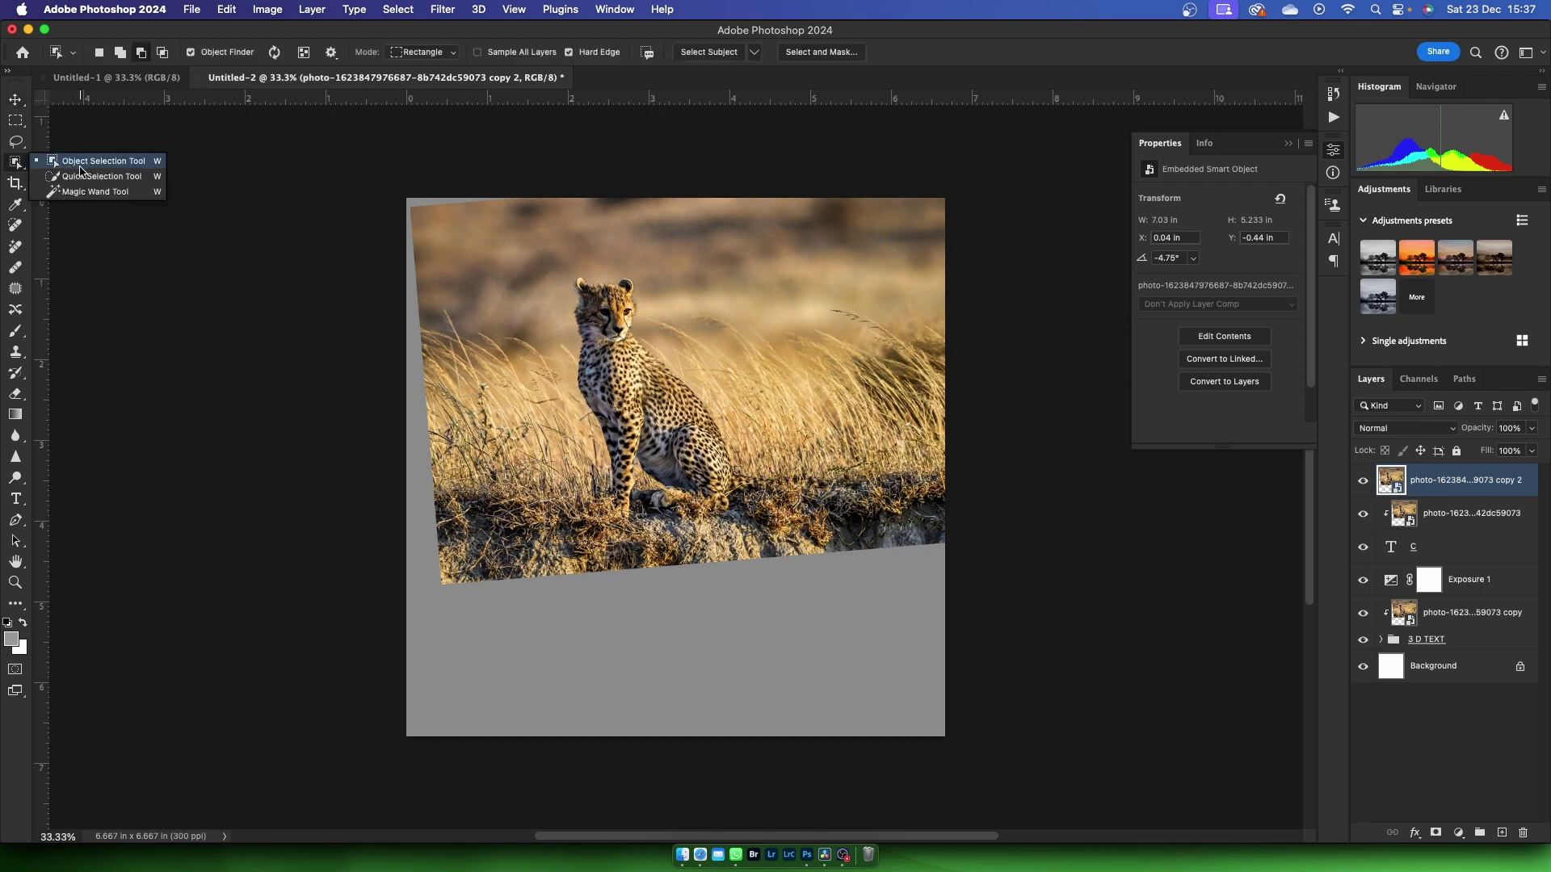
left_click(80, 170)
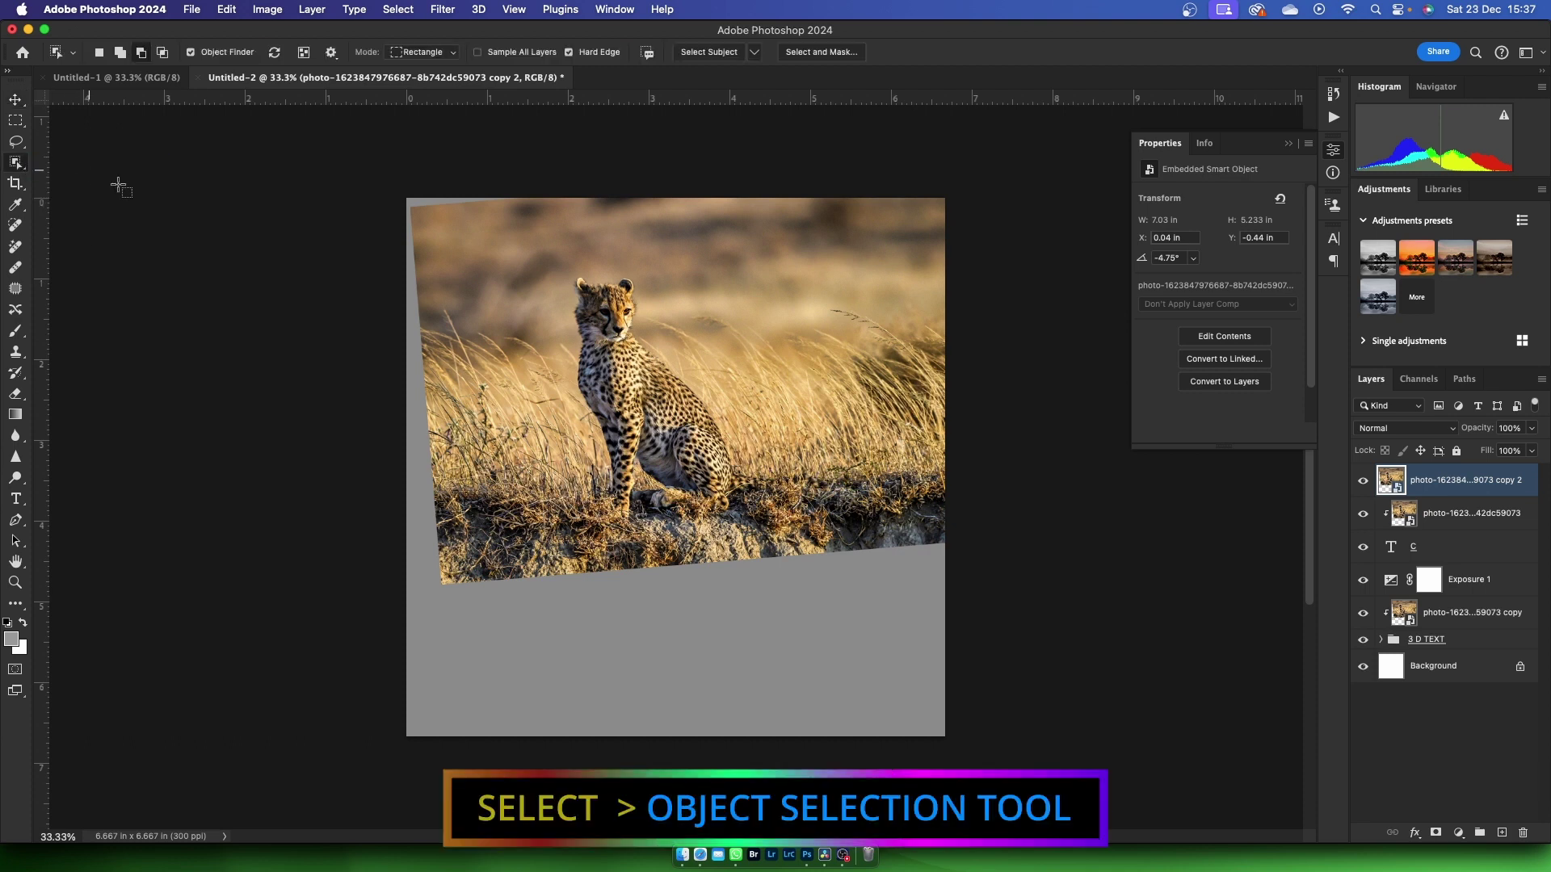
left_click(627, 393)
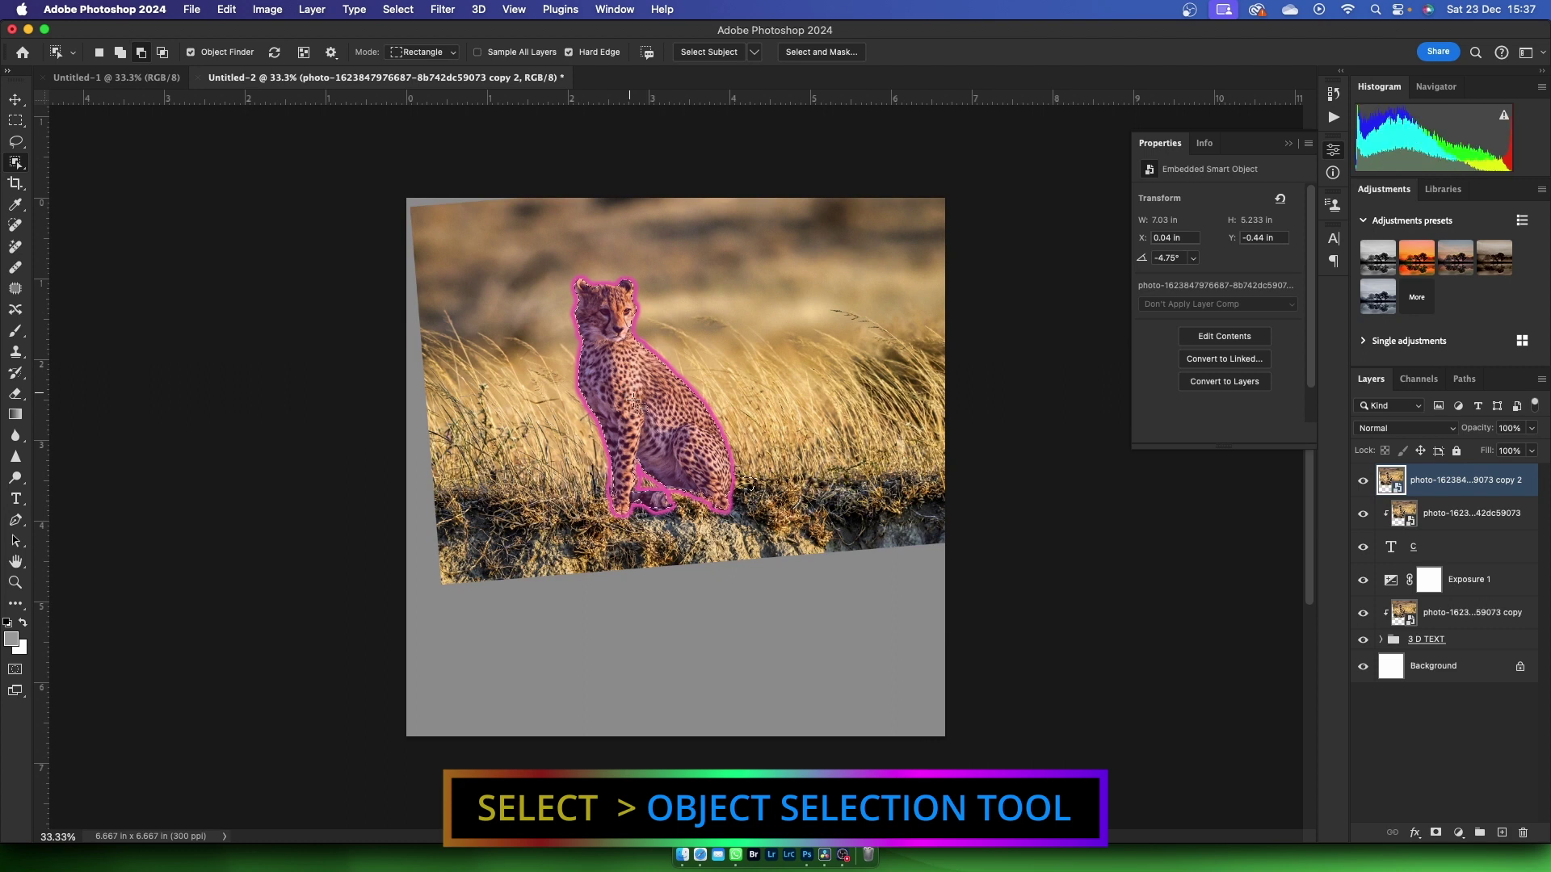
Step: Subtract the cheetah's paws from the selection with the Lasso tool
left_click(16, 142)
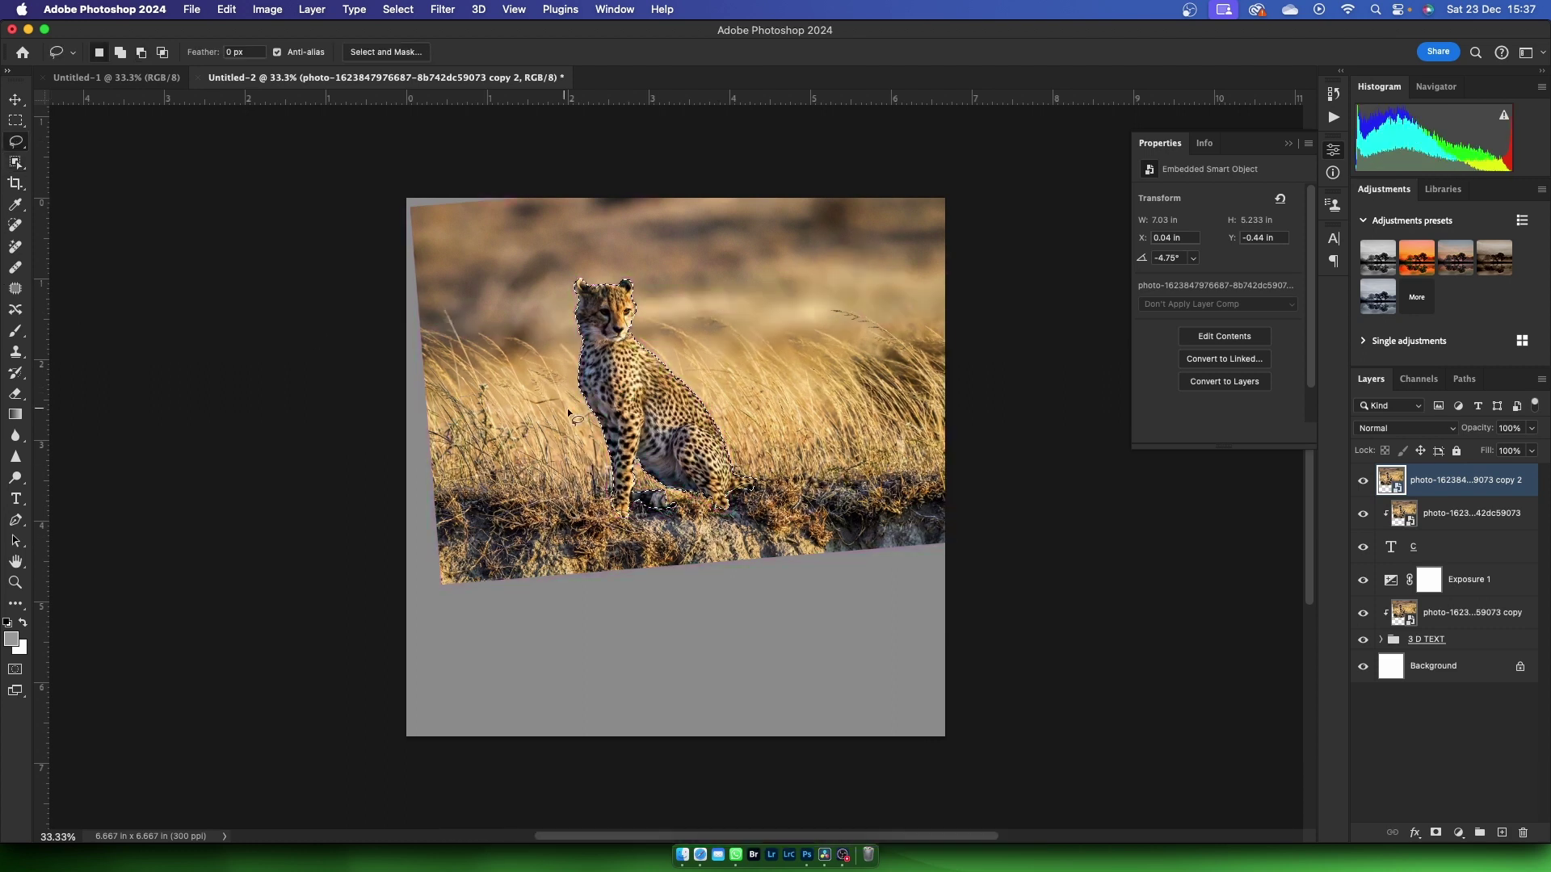
key("alt")
mouse_move(682, 504)
left_mouse_down()
mouse_move(643, 515)
mouse_move(717, 514)
left_mouse_up()
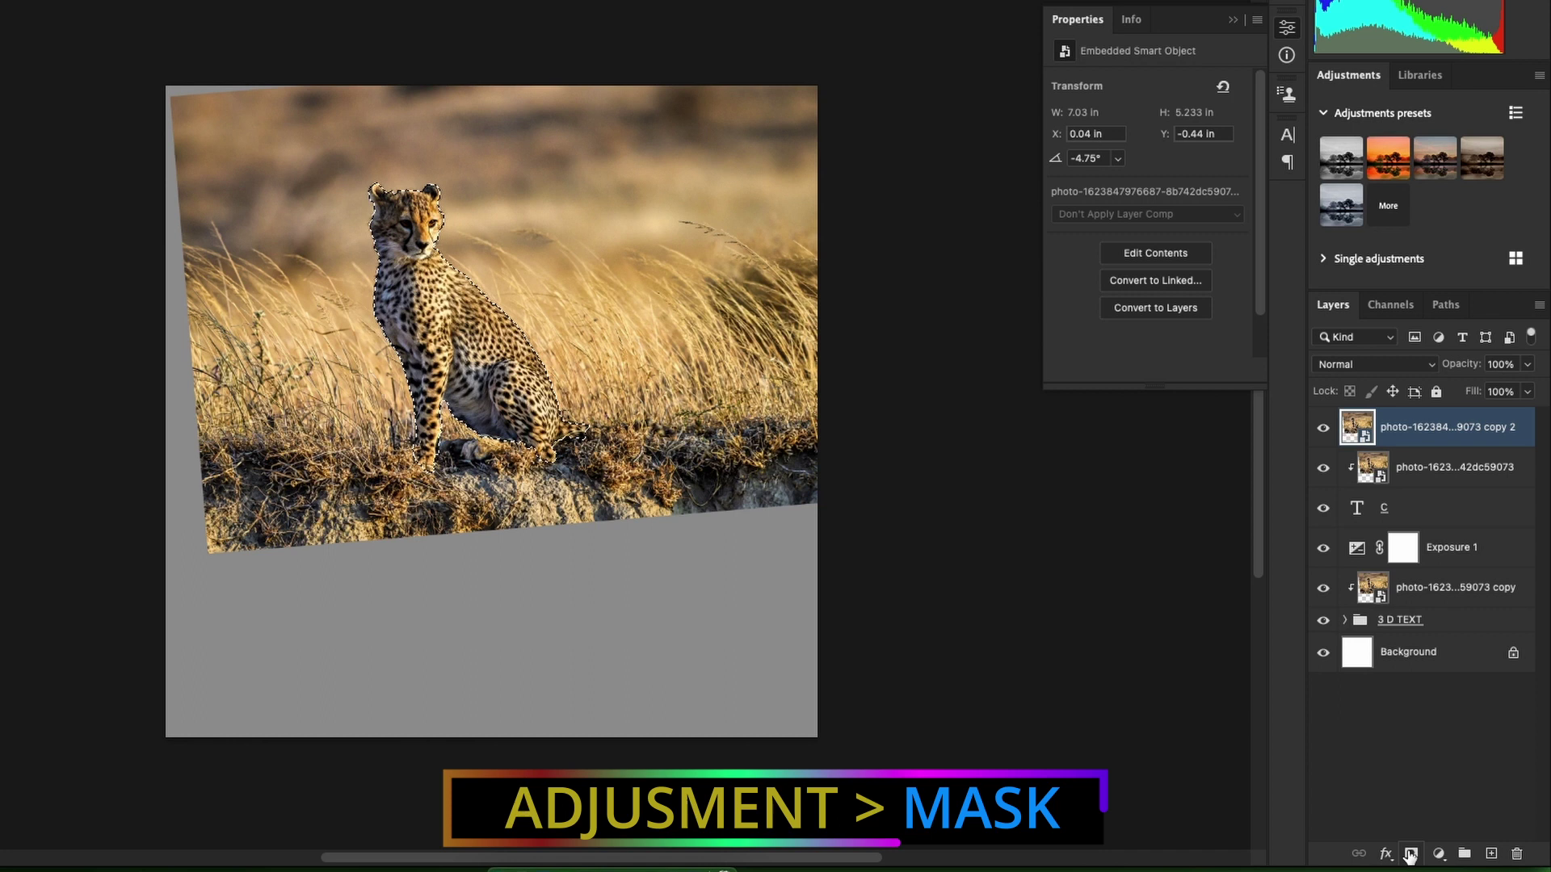
Step: Mask the cheetah copy with a 1.2 px feather and paint black over the C's stem
left_click(1409, 855)
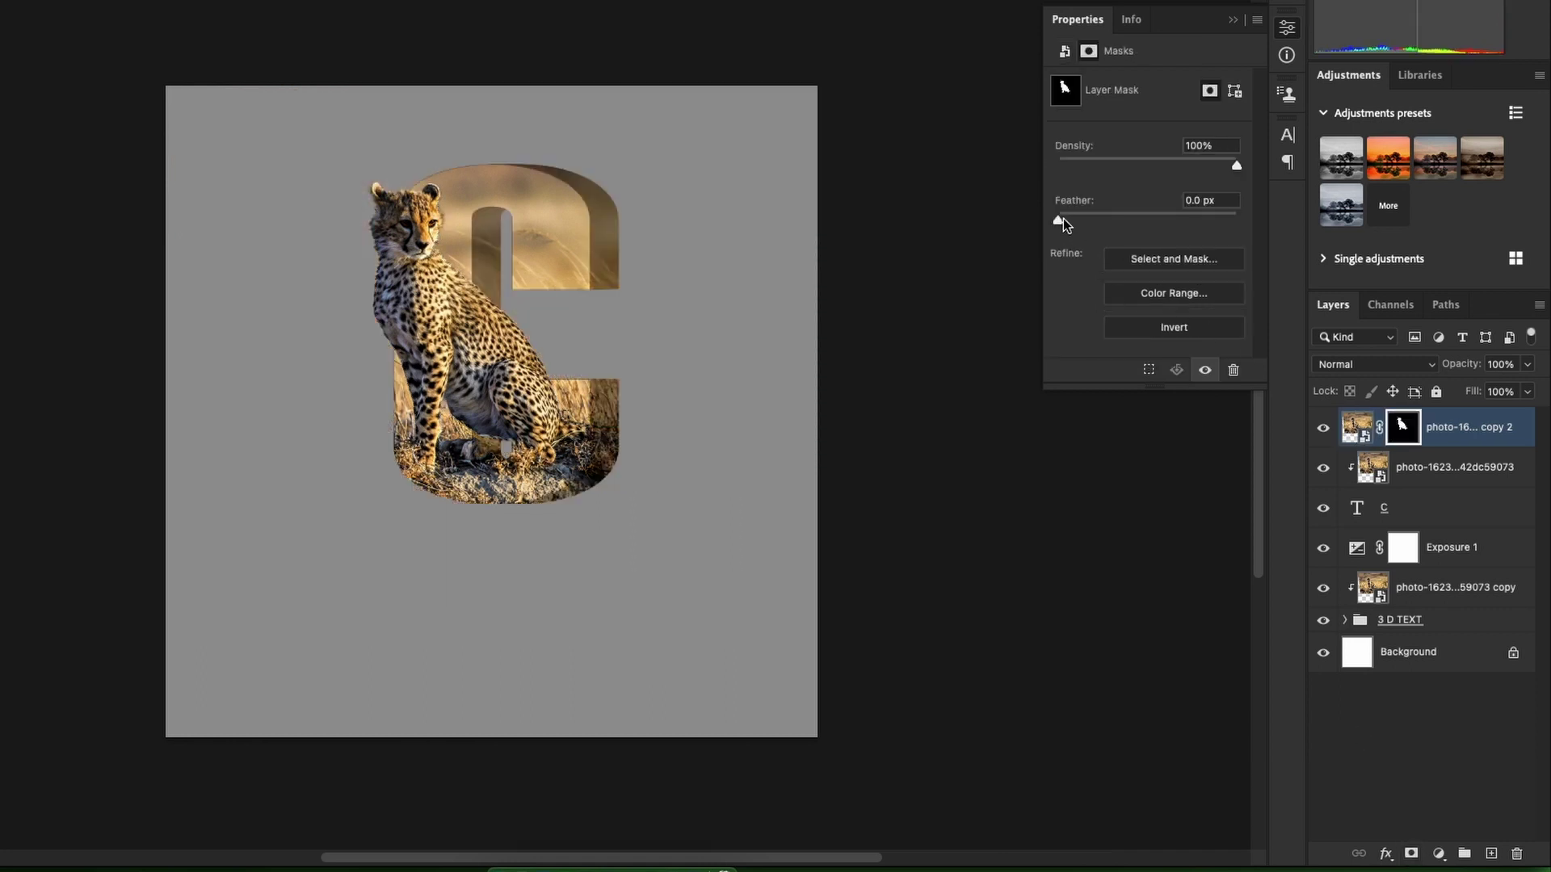
left_click_drag(1058, 220, 1072, 220)
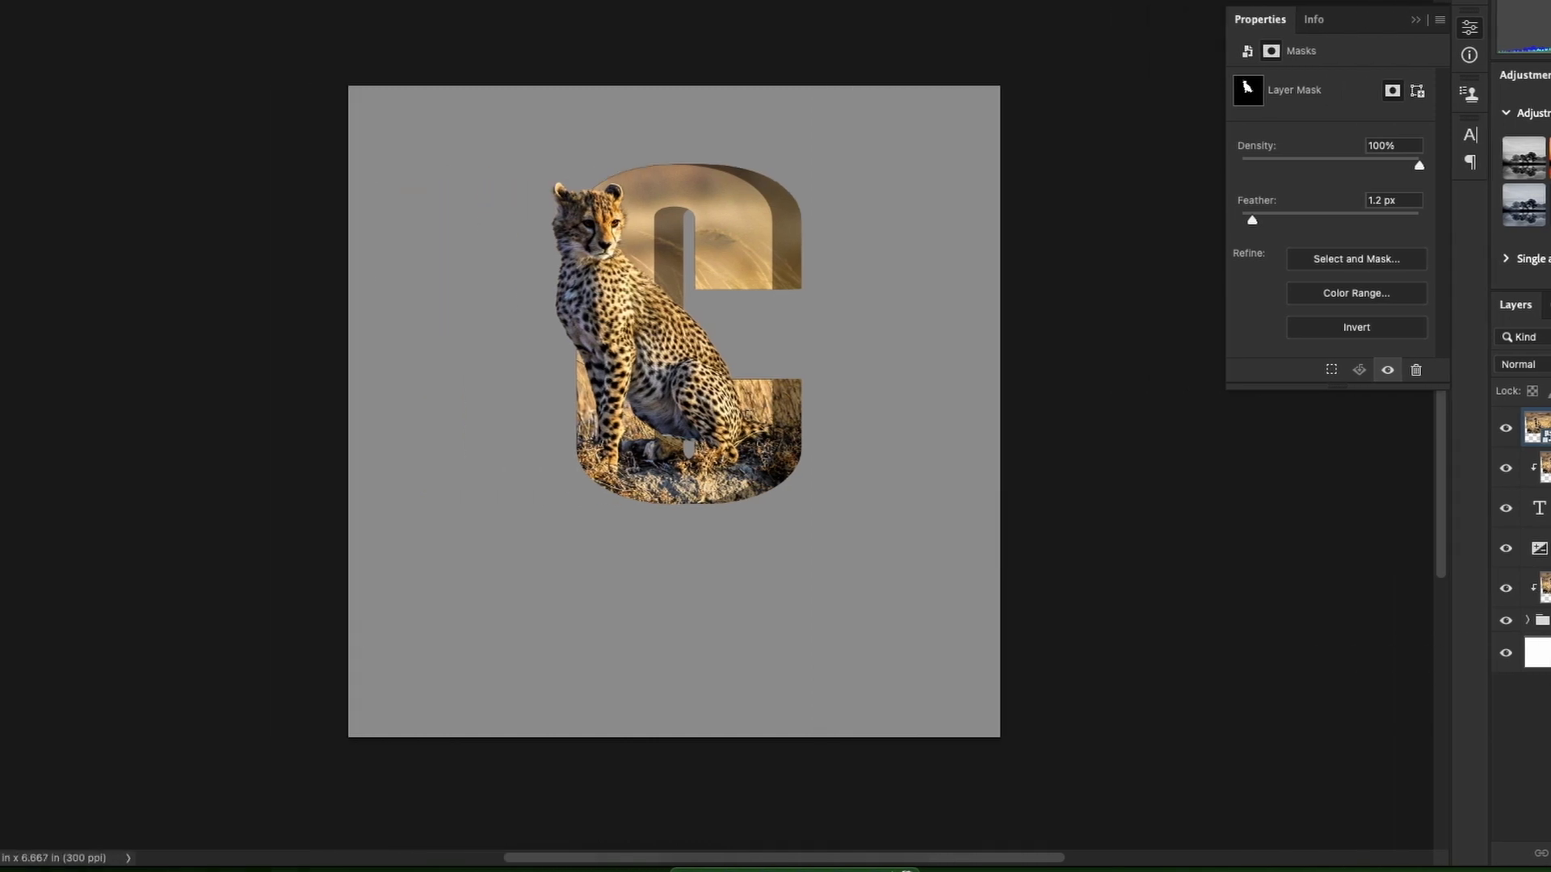
left_click(22, 246)
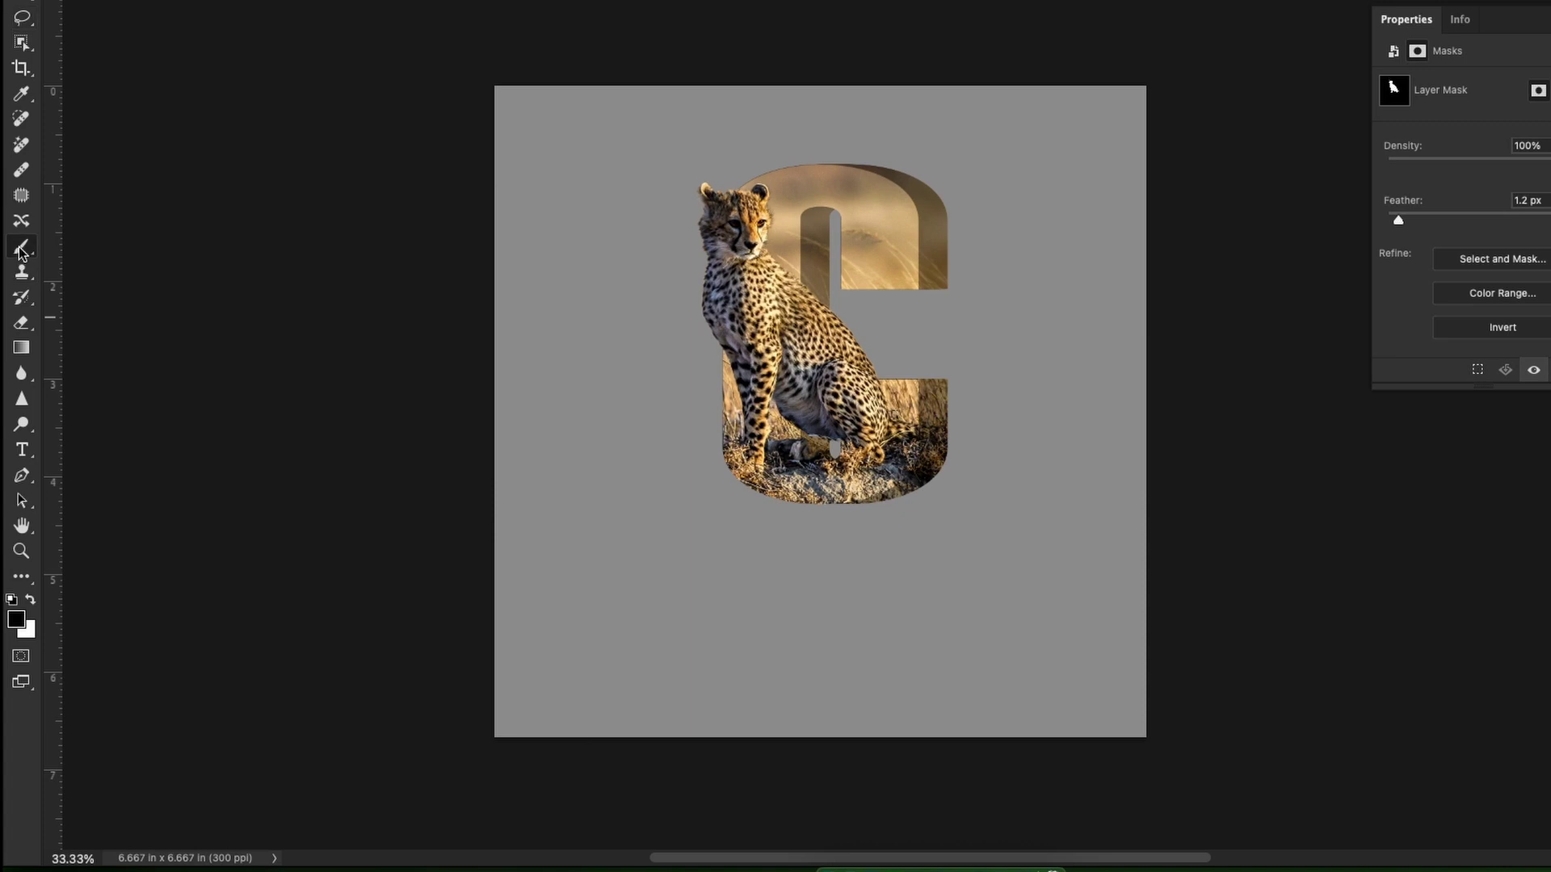
left_click(17, 619)
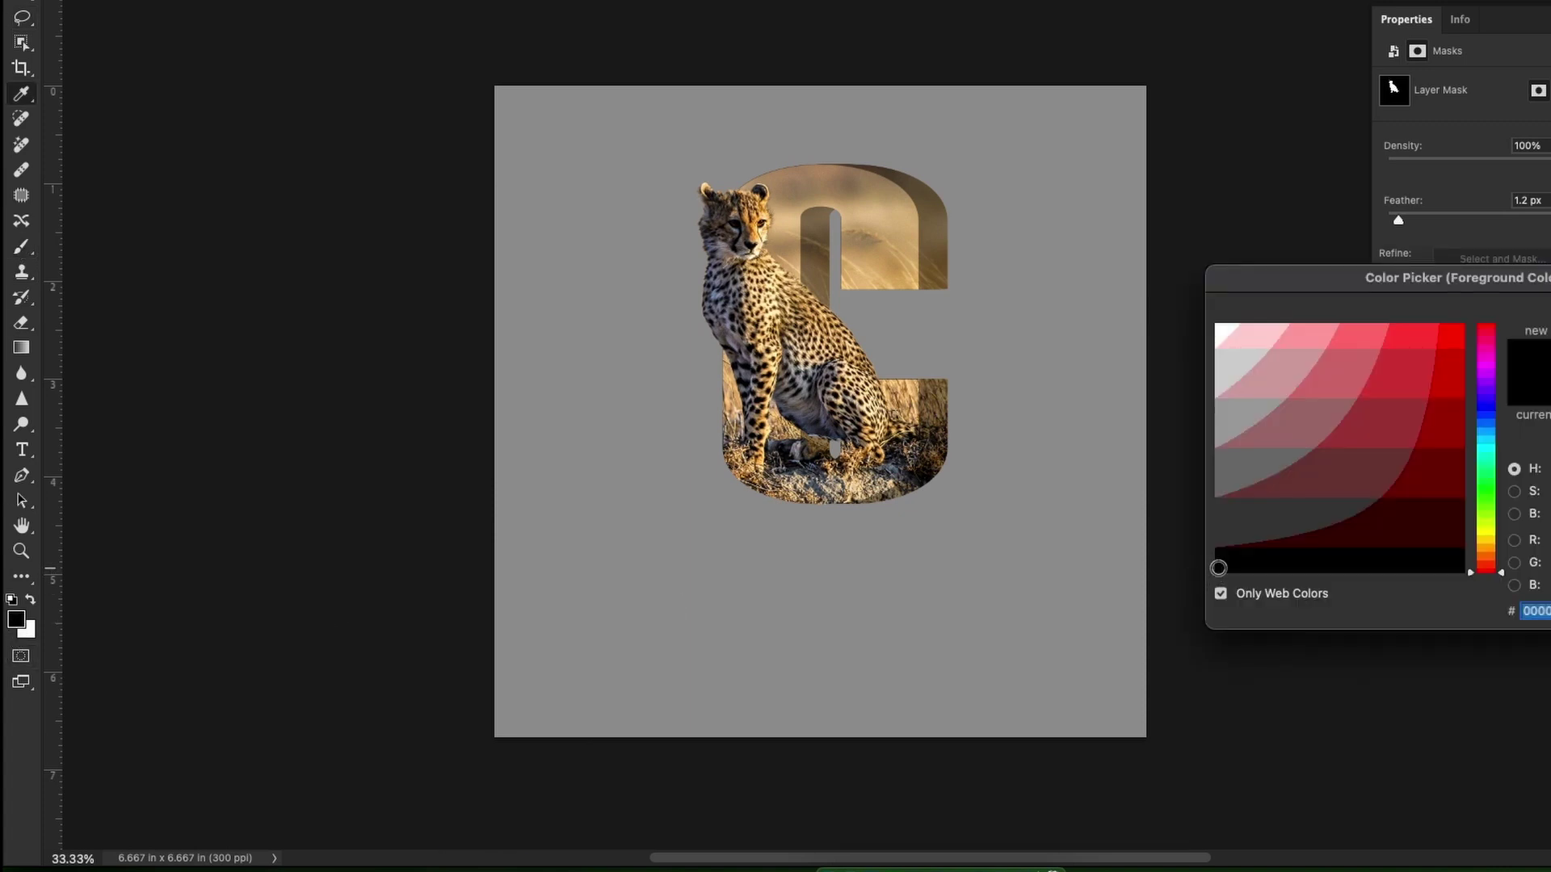
key("Return")
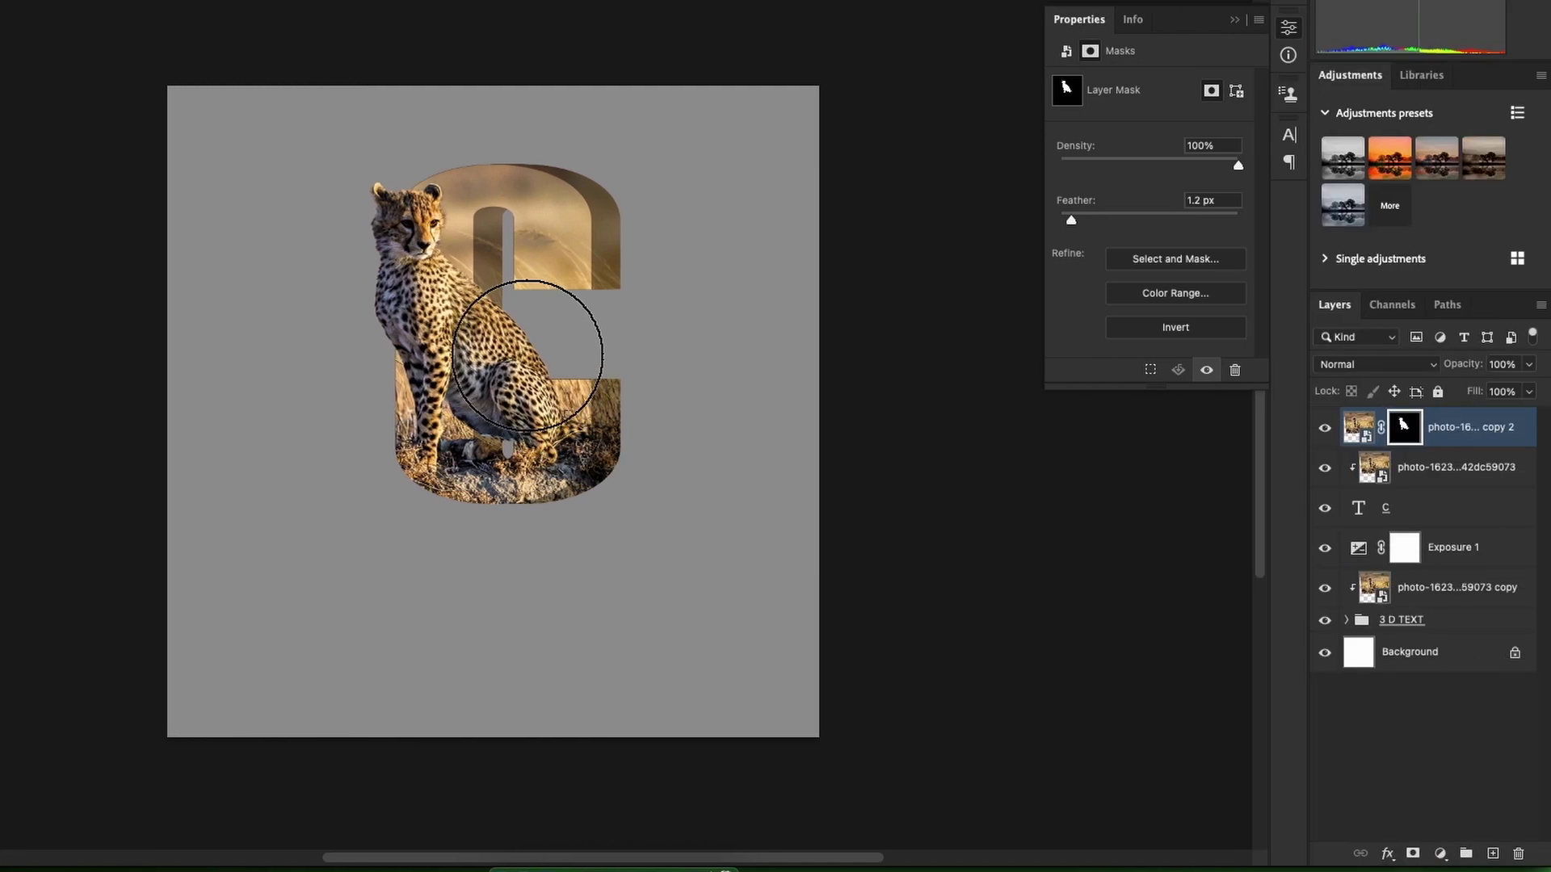
left_click_drag(517, 347, 512, 403)
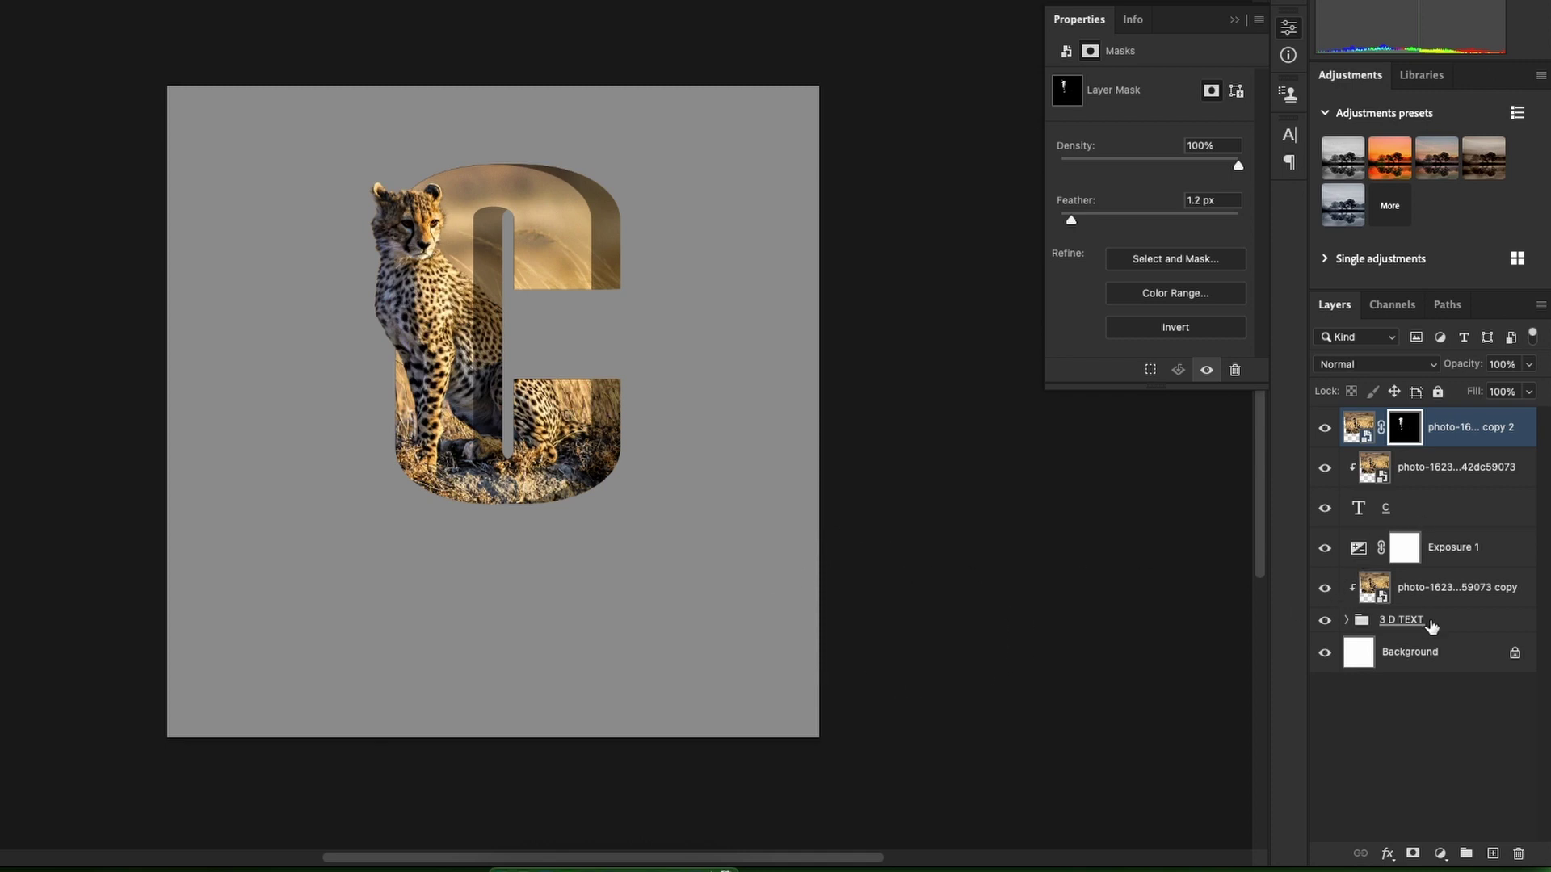
Step: Add a new layer above Background and paint a soft black dab below the letter
left_click(1439, 662)
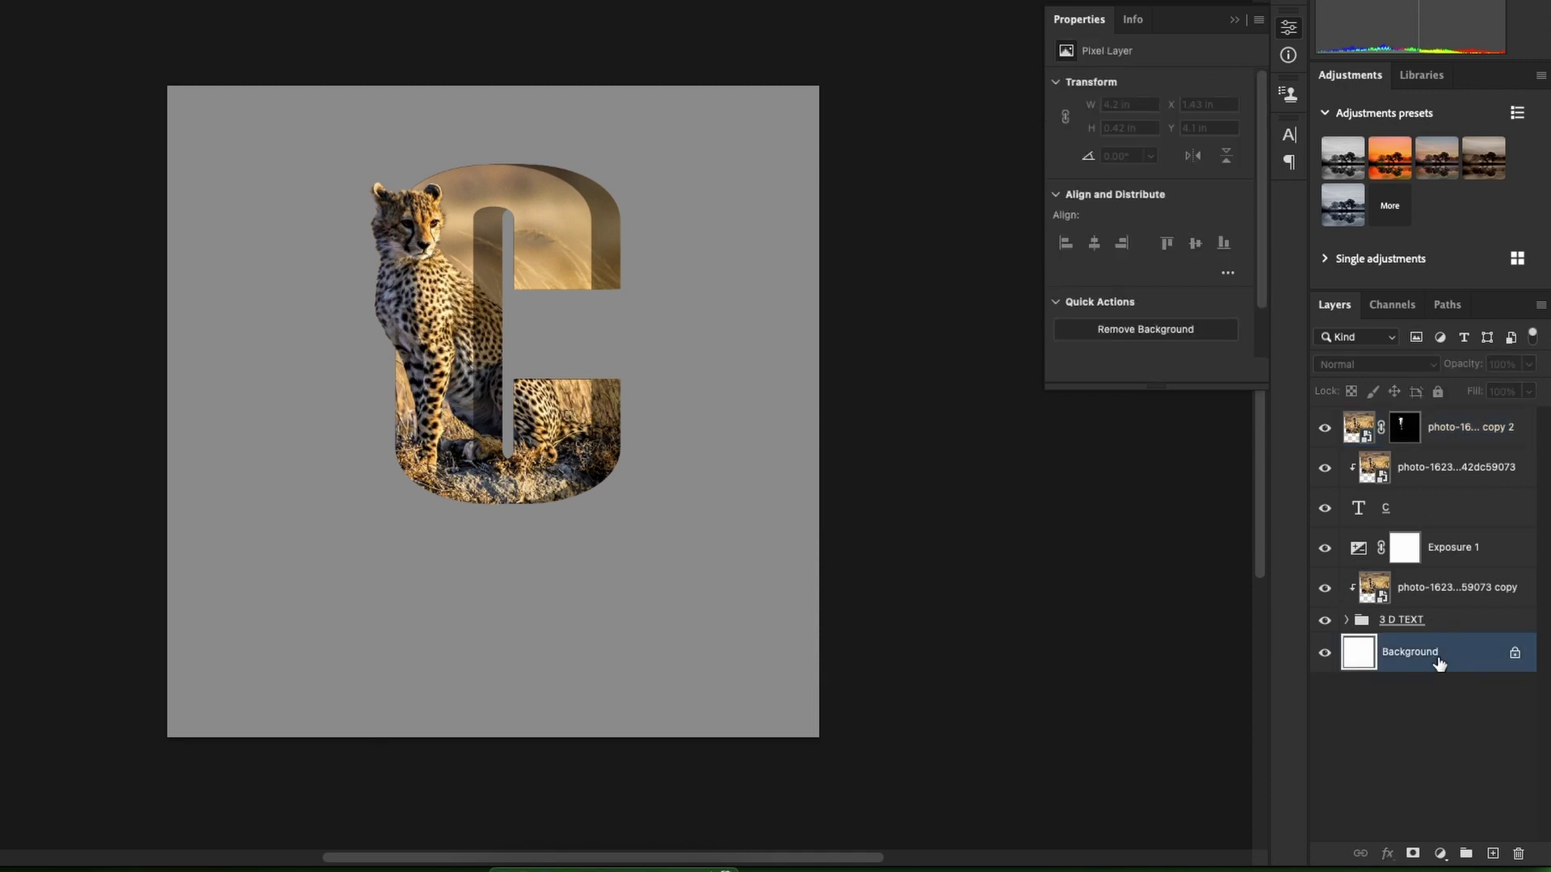
left_click(1493, 854)
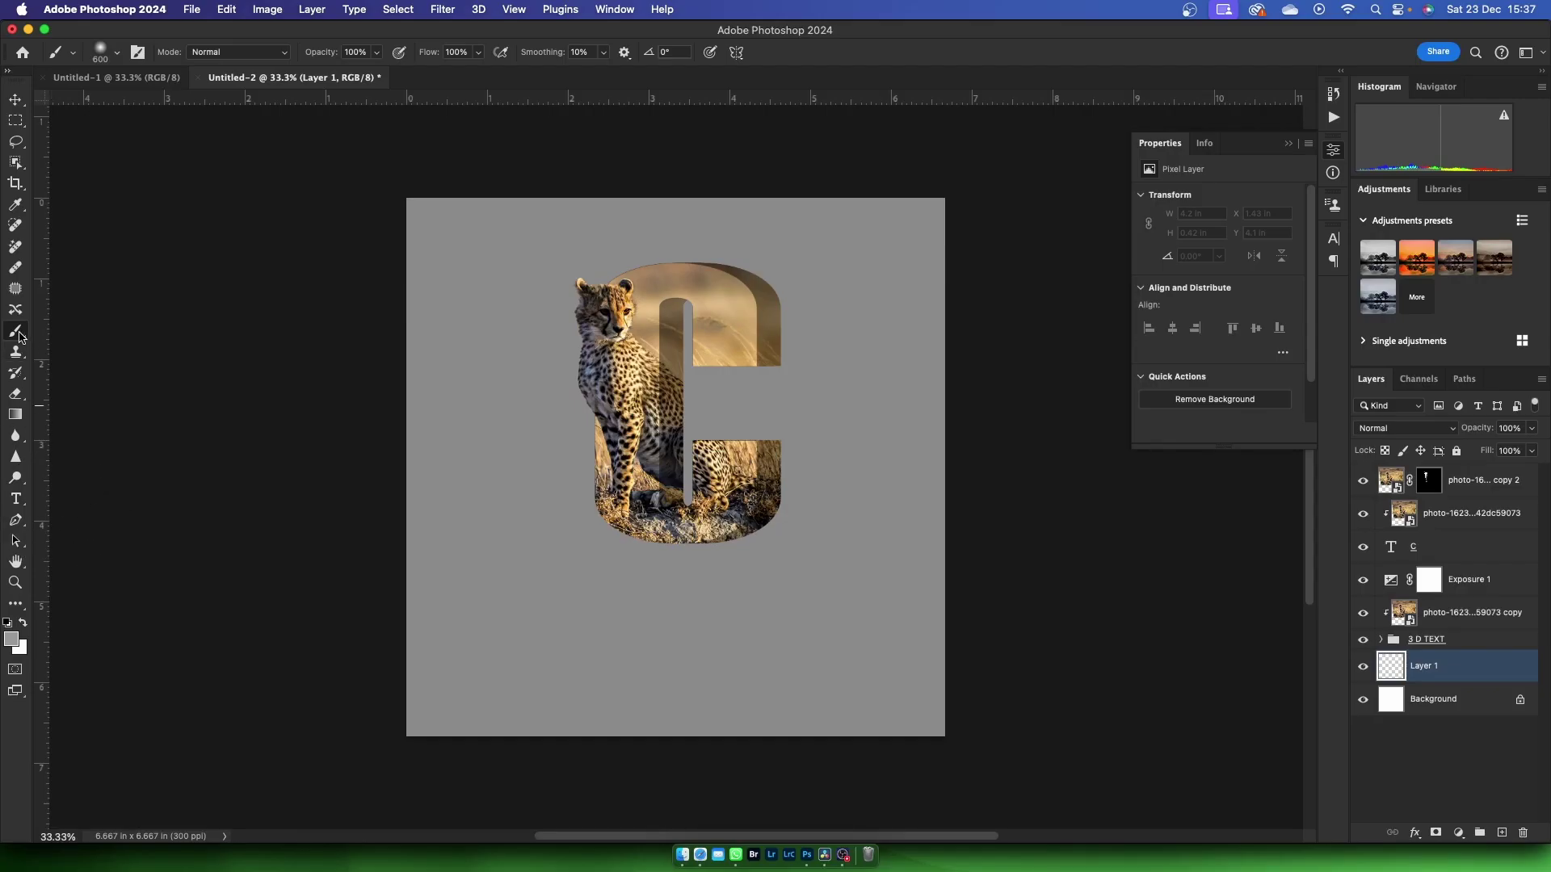
key("d")
left_click(12, 640)
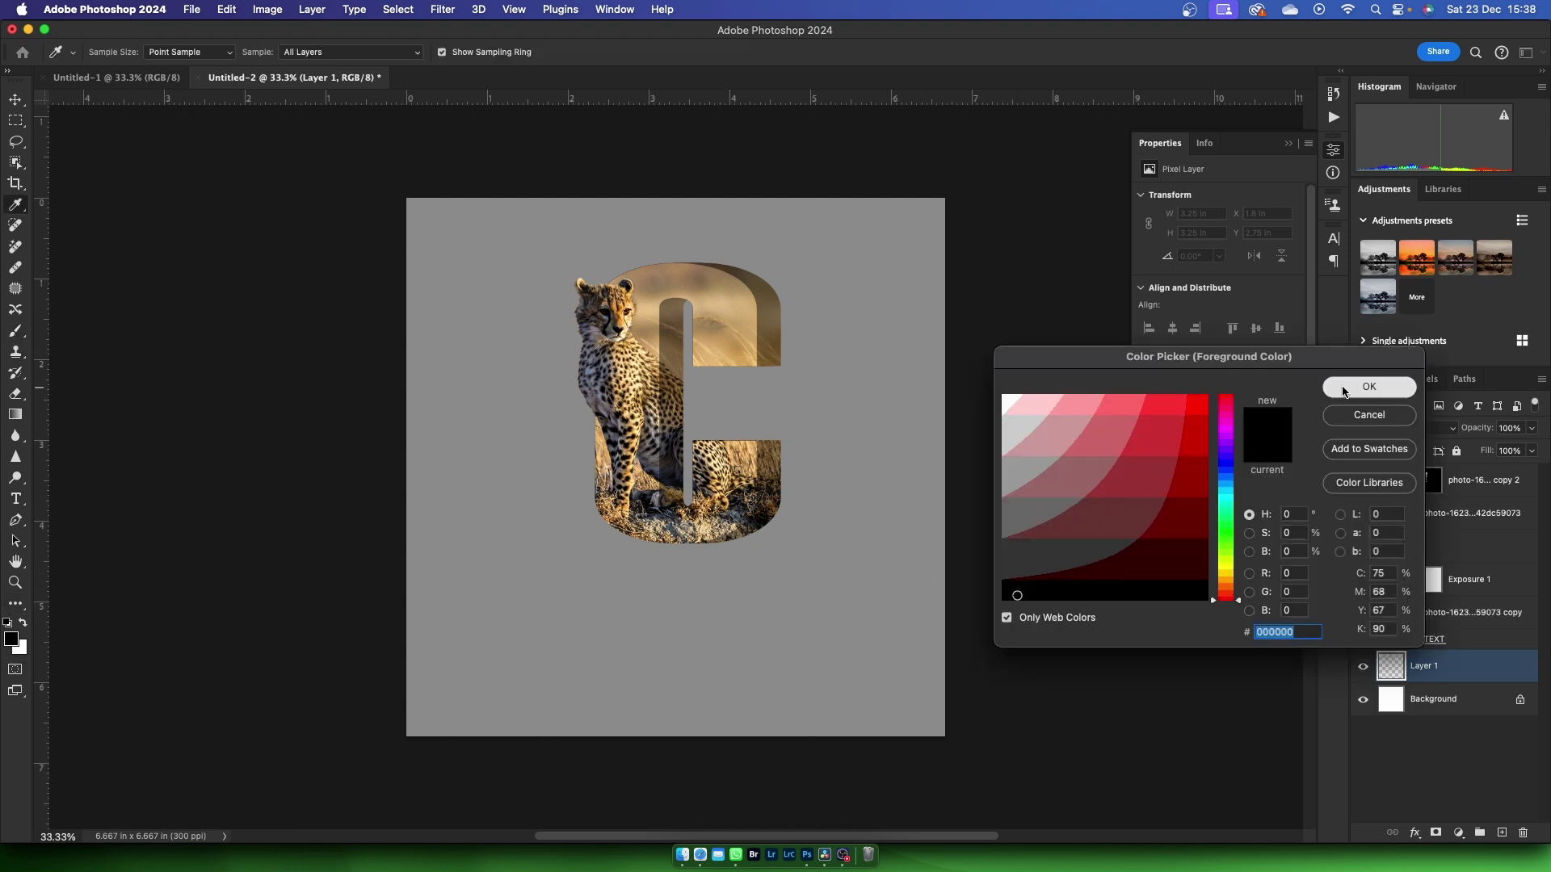
left_click(1369, 387)
left_click(682, 548)
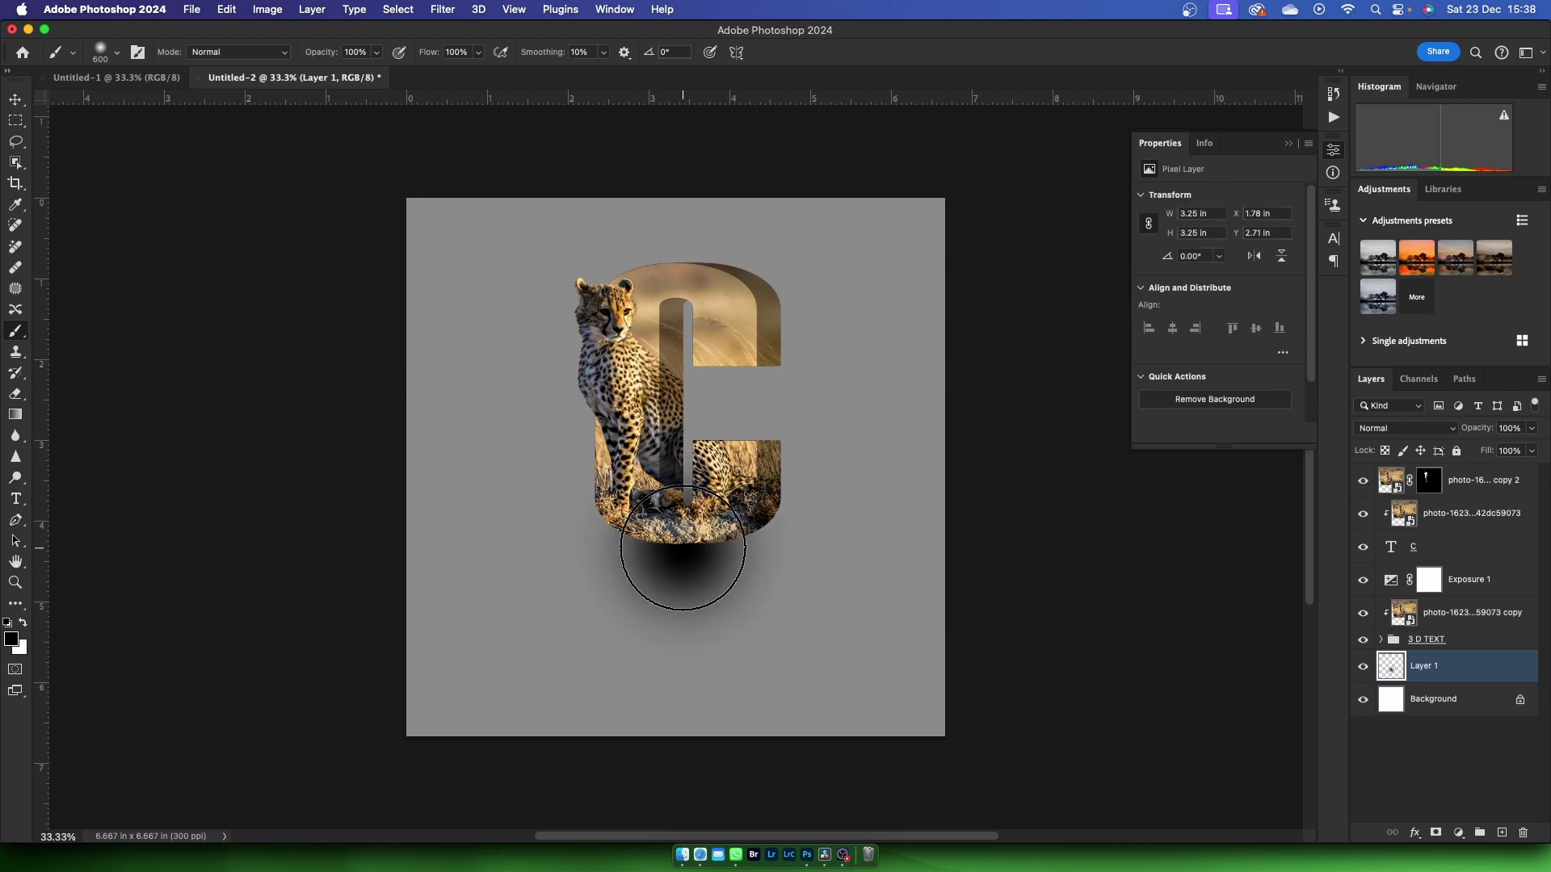
Step: Squash, widen and position the black dab into a flat shadow under the C's base
key("ctrl+t")
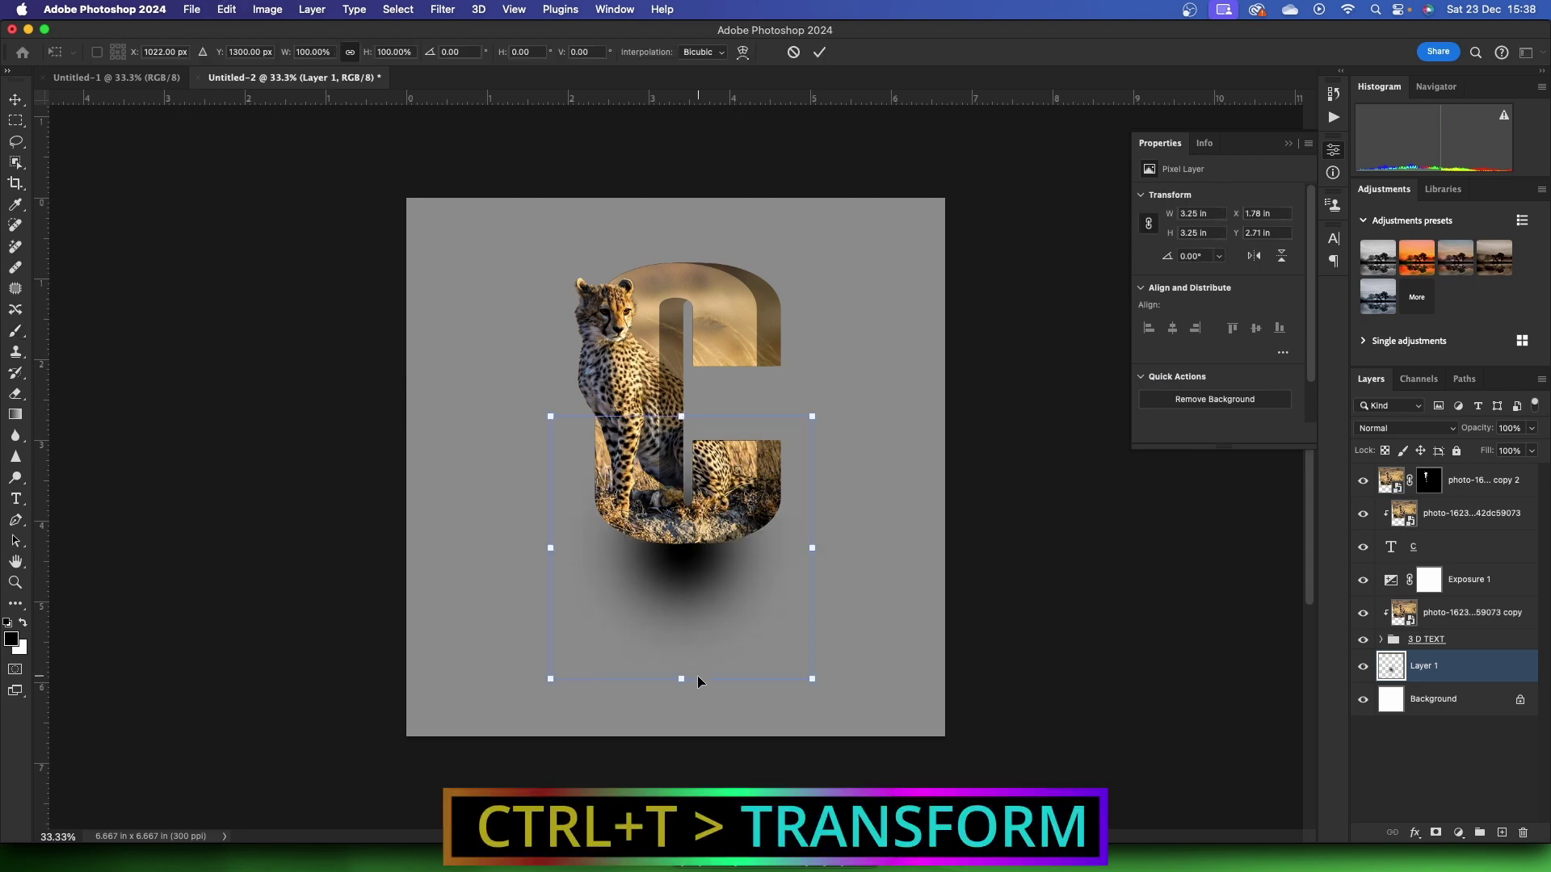
left_click_drag(679, 416, 662, 653)
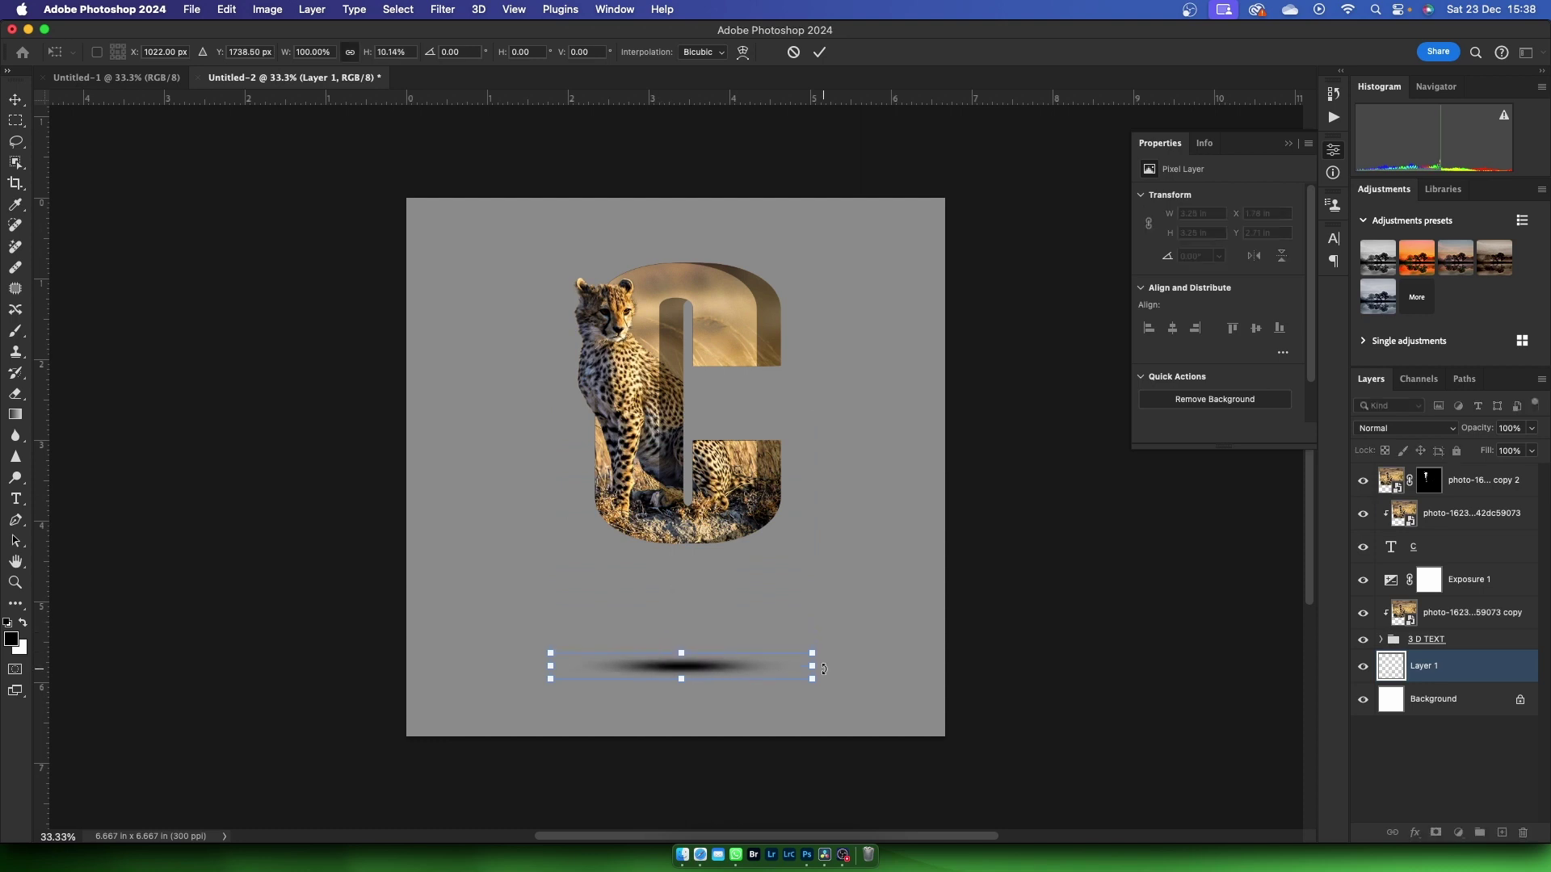
left_click_drag(815, 668, 893, 668)
left_click_drag(735, 667, 704, 550)
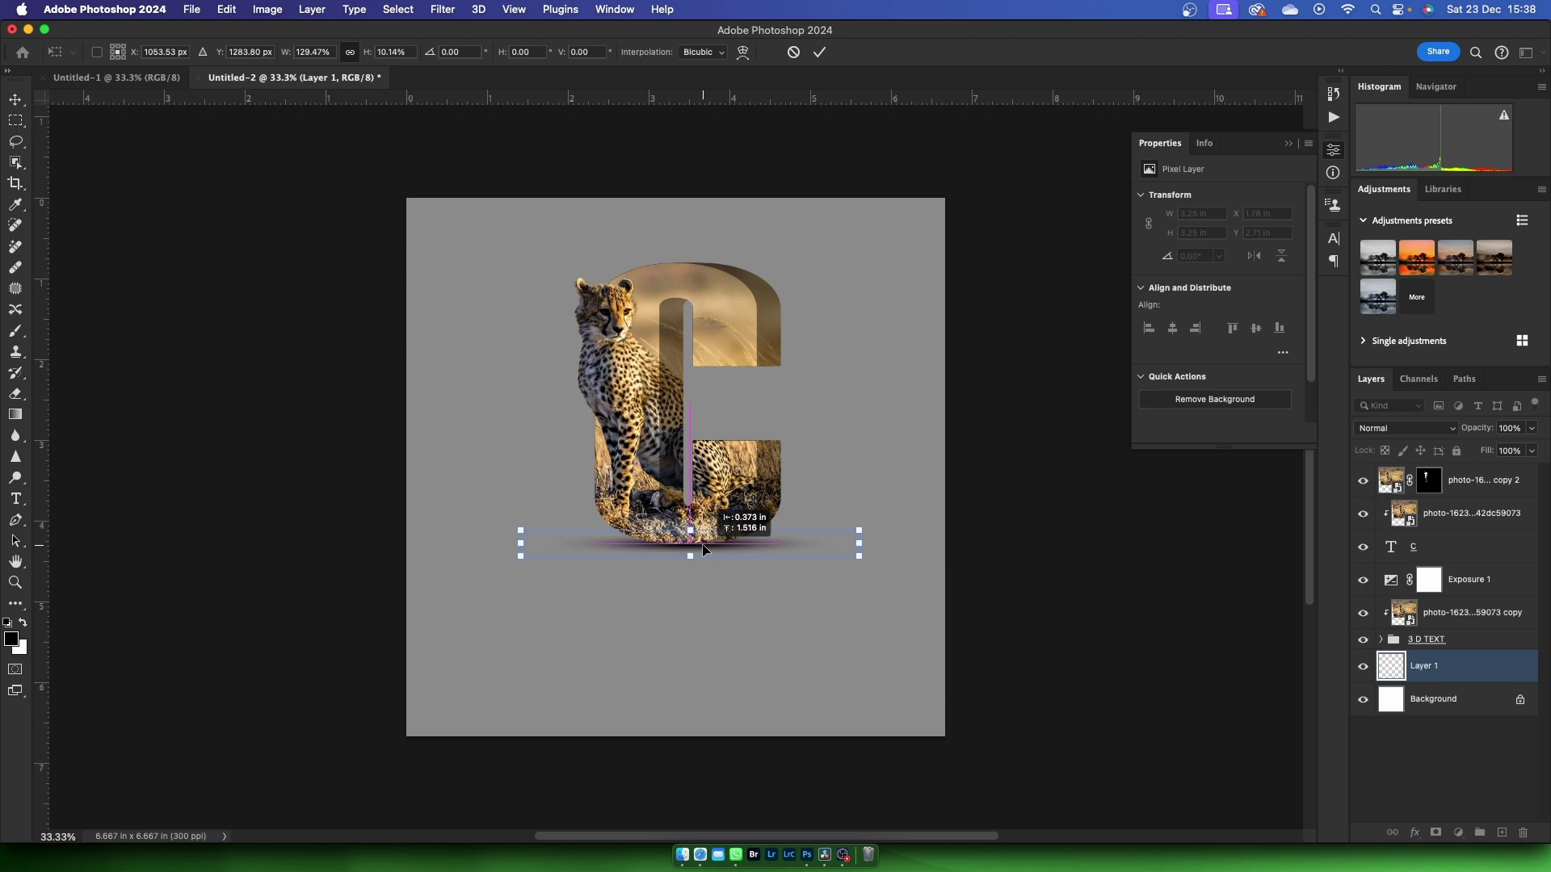
left_click_drag(704, 550, 702, 551)
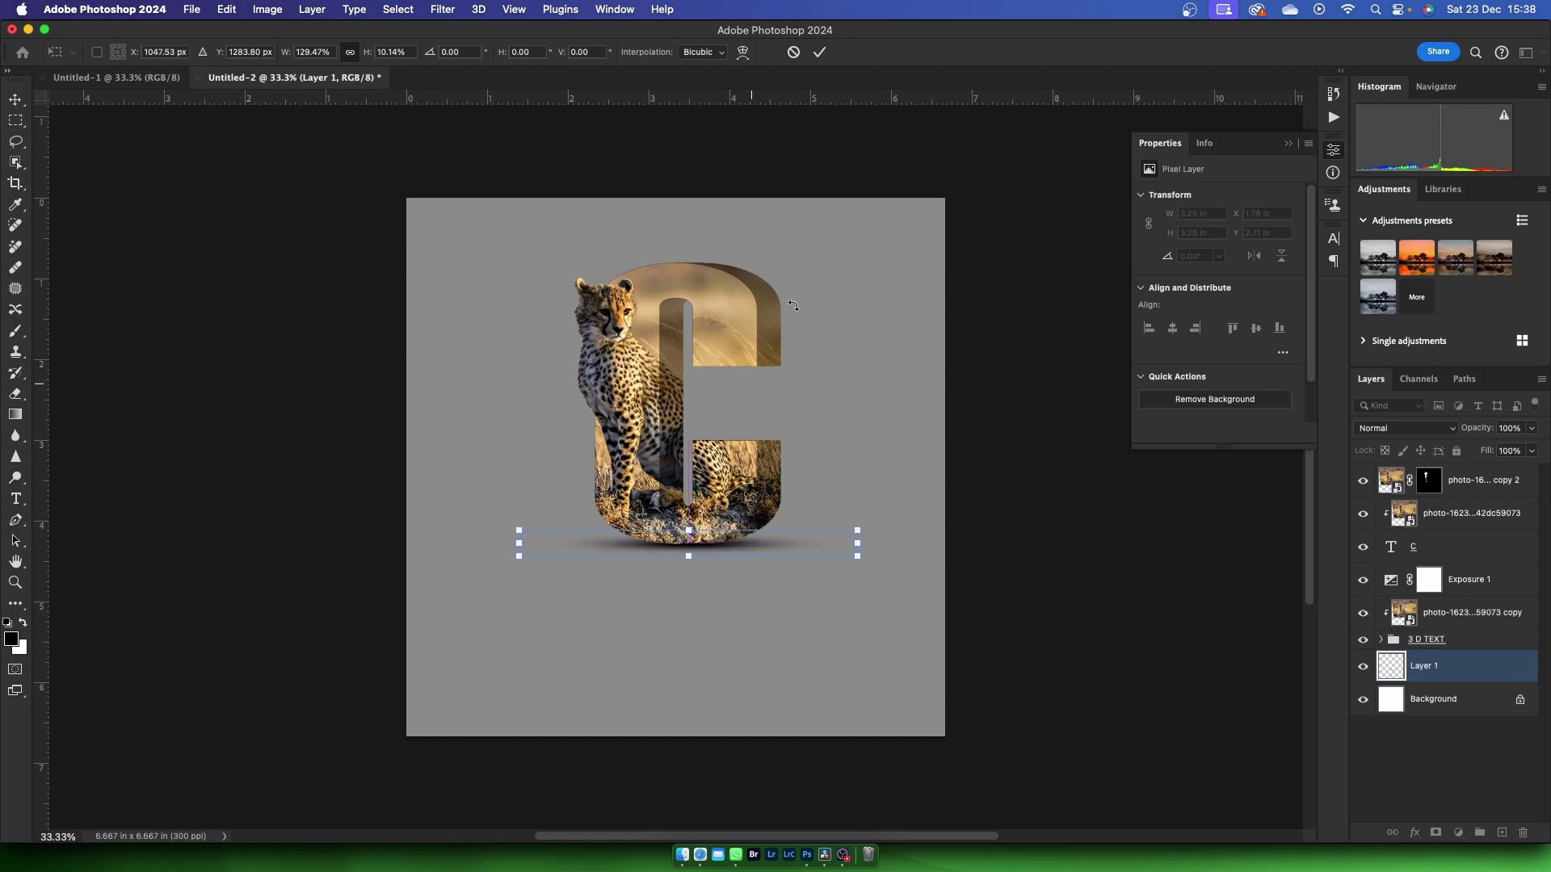
left_click(818, 51)
key("b")
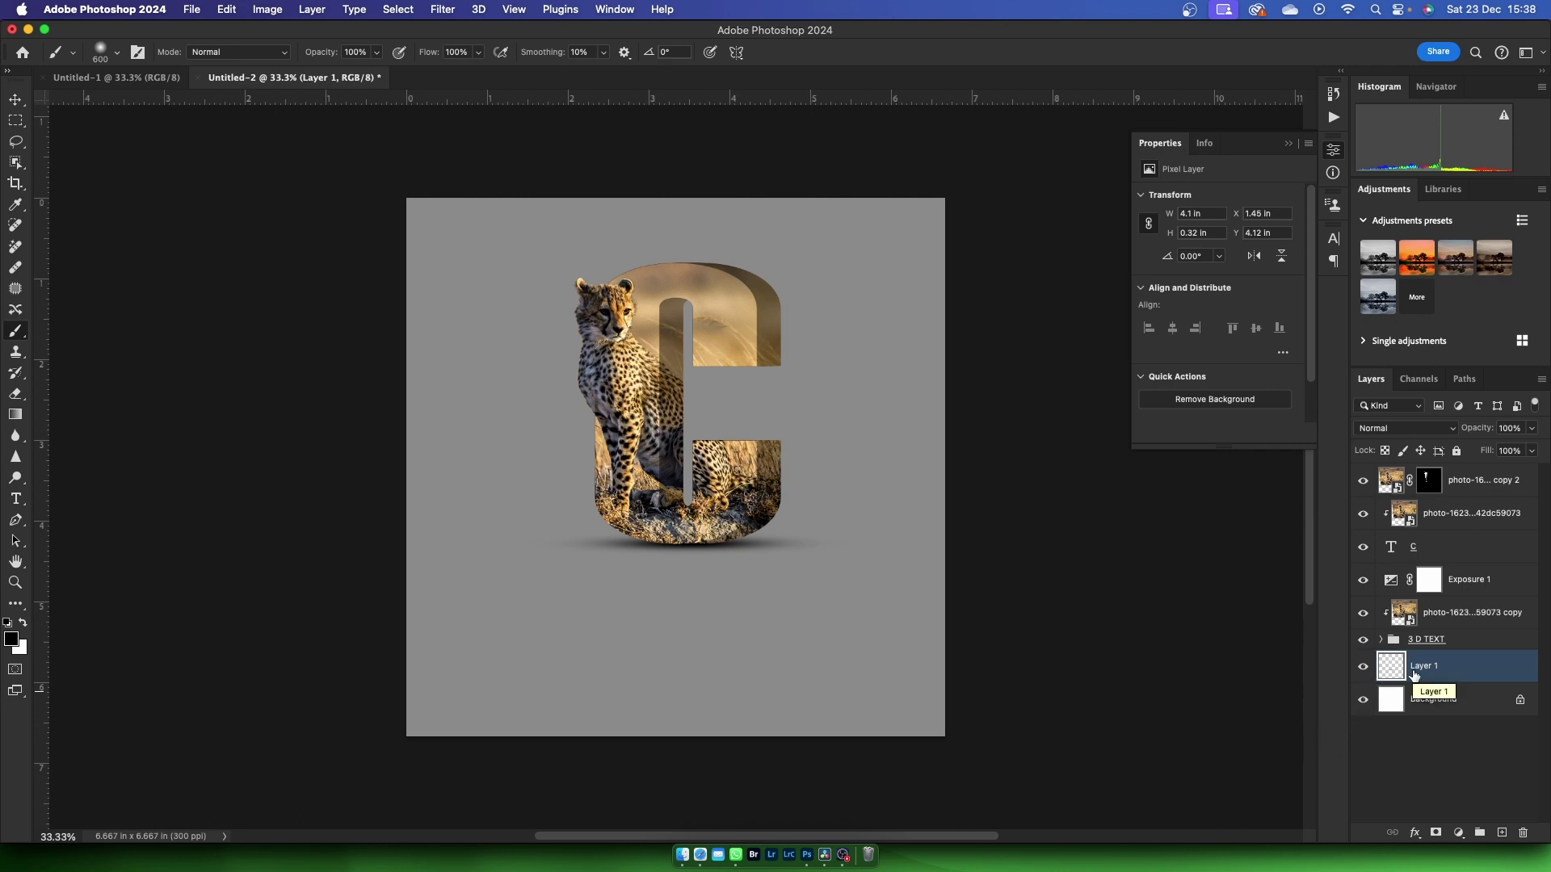
Step: Group the letter layers down to 3 D TEXT into one group
left_click(1430, 641)
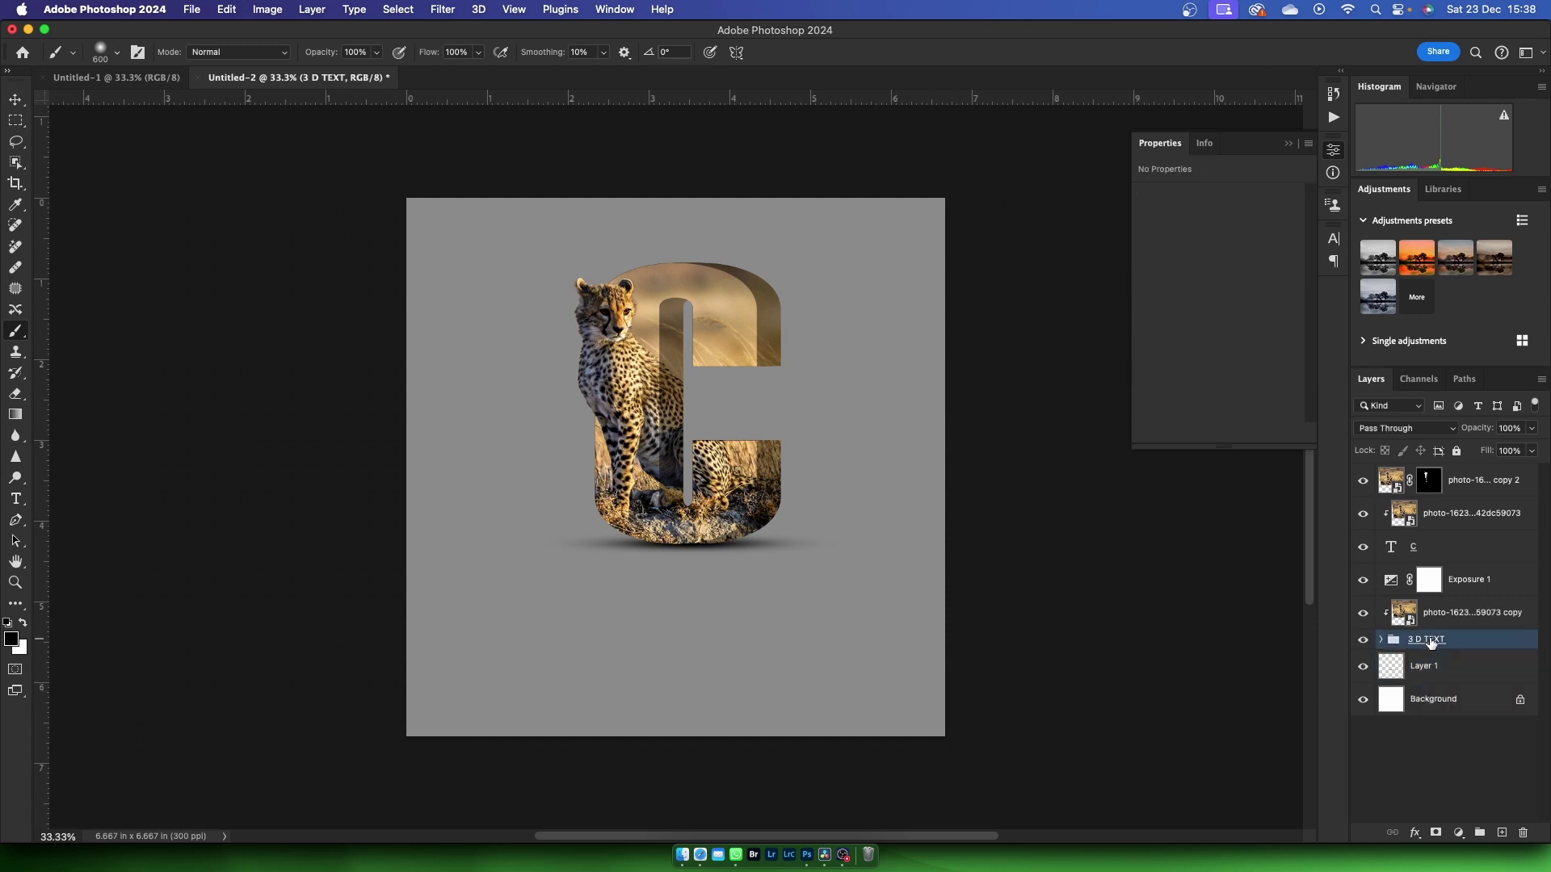
left_click(1472, 480, "shift")
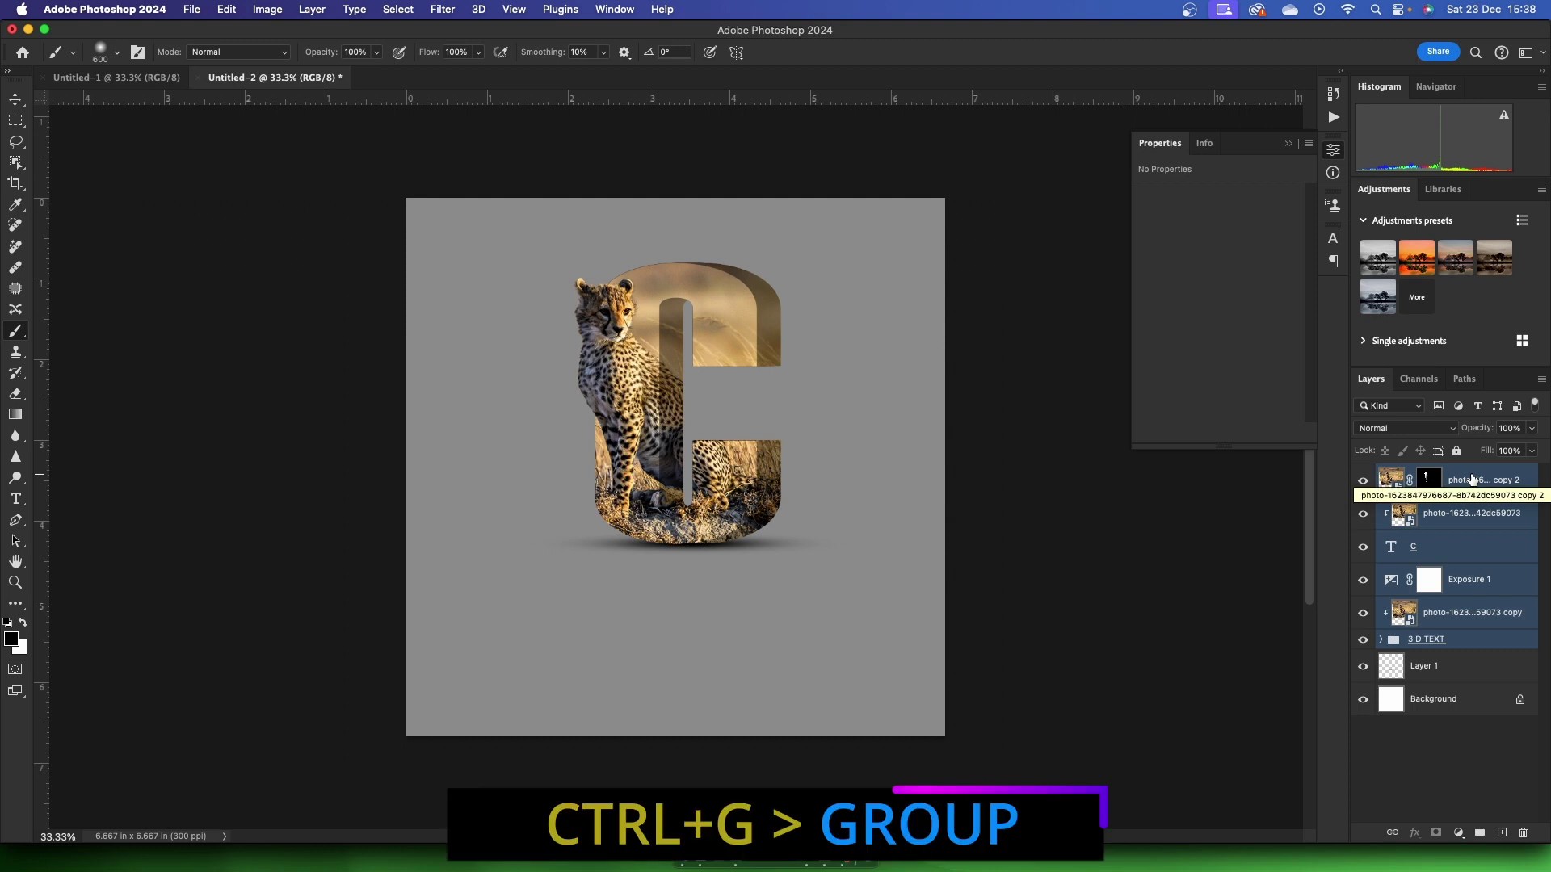
key("ctrl+g")
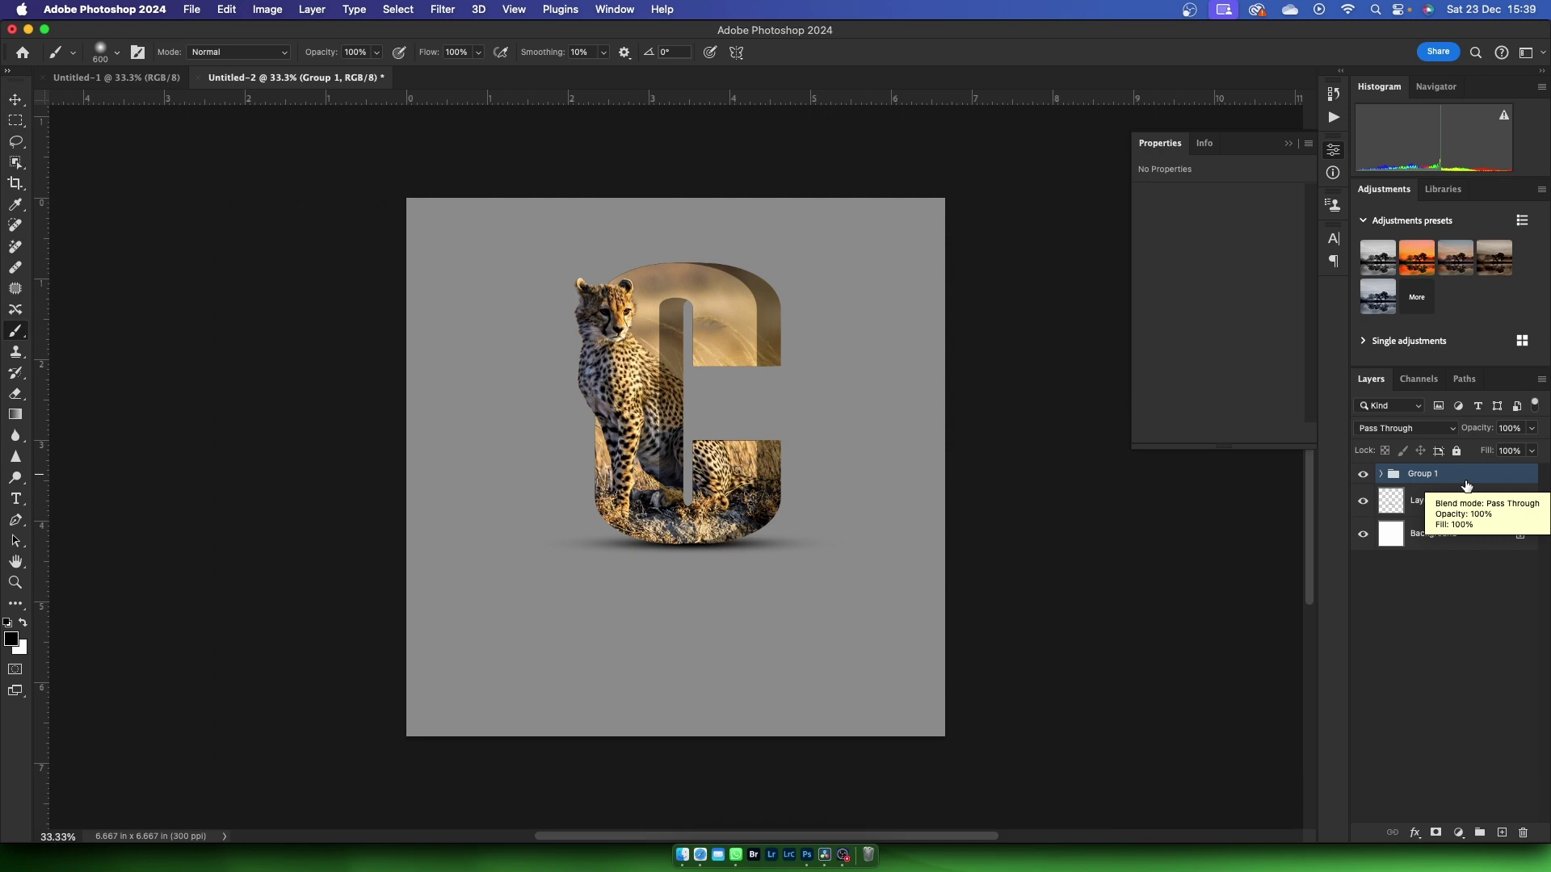
Step: Duplicate the group, flip the copy vertically and move it below the original letter
key("ctrl+j")
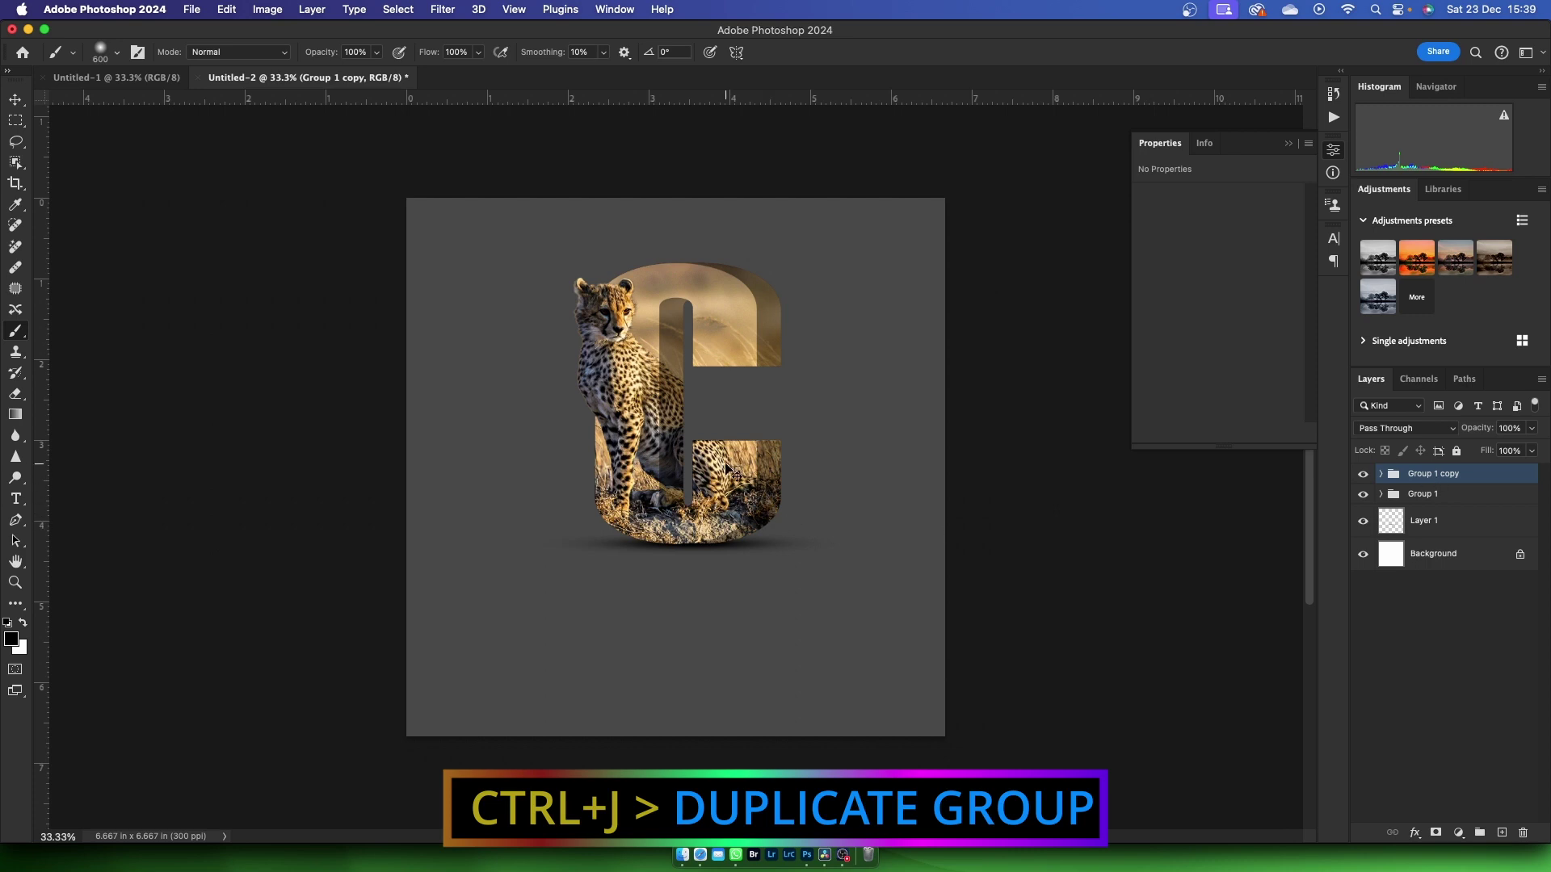
key("ctrl+t")
right_click(672, 470)
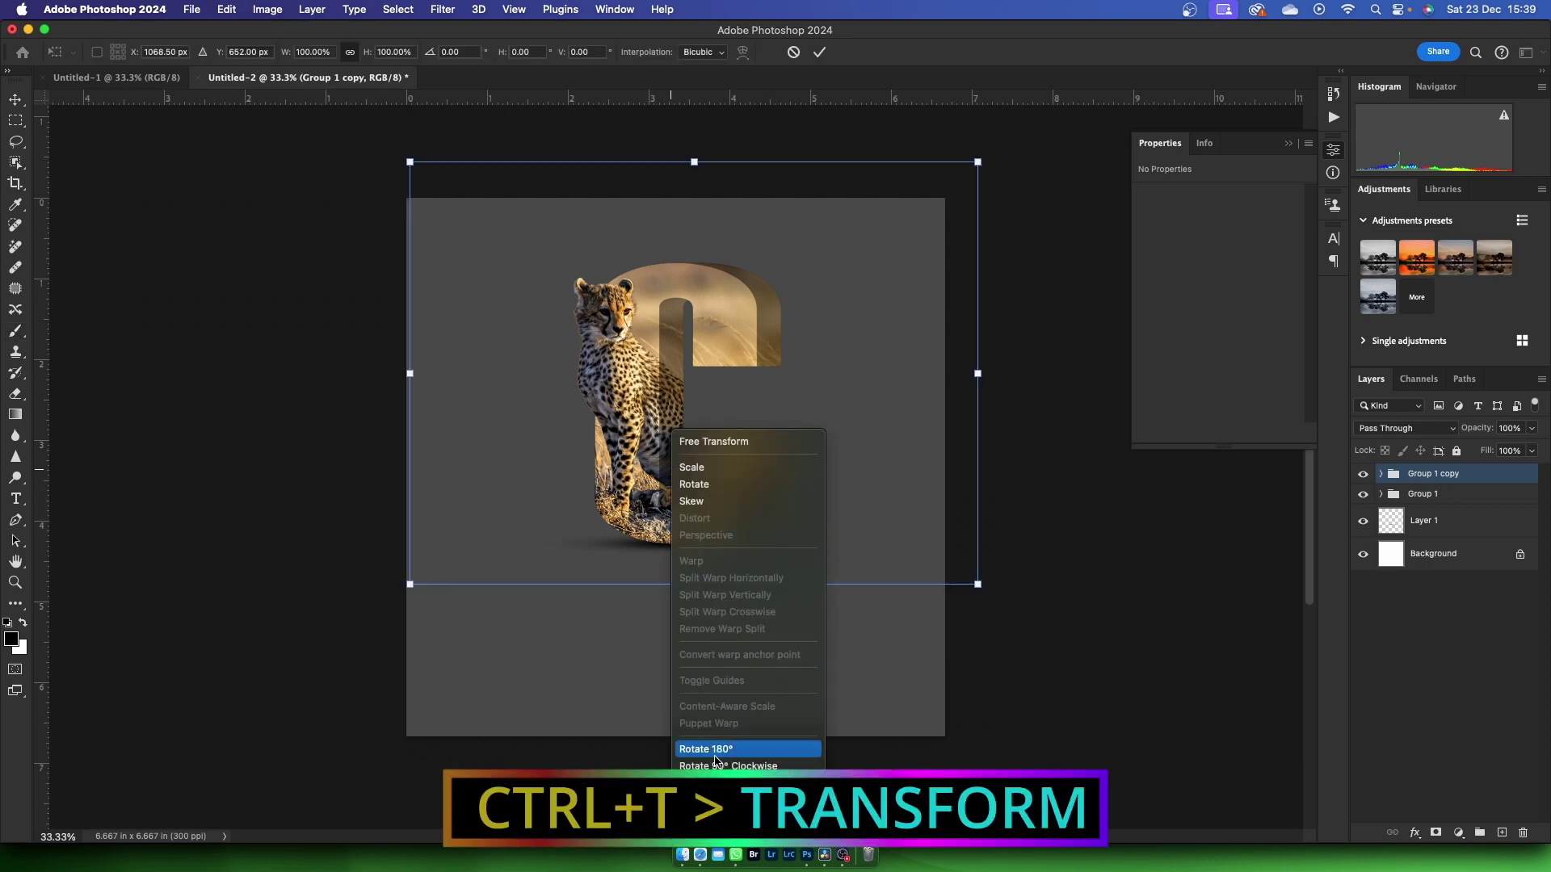
left_click(711, 824)
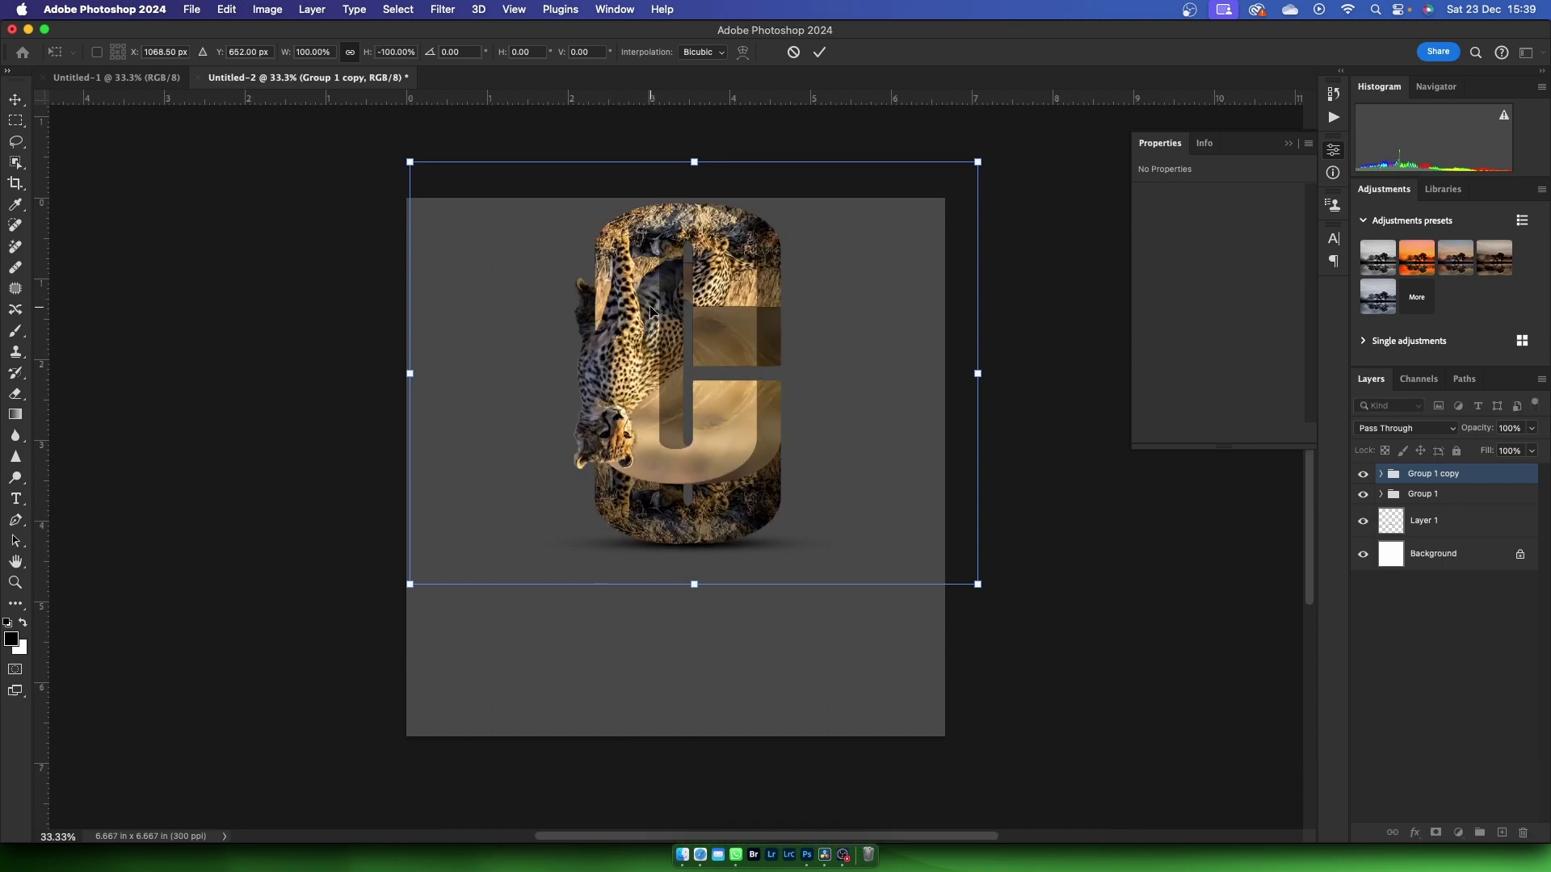
left_click_drag(653, 311, 653, 651)
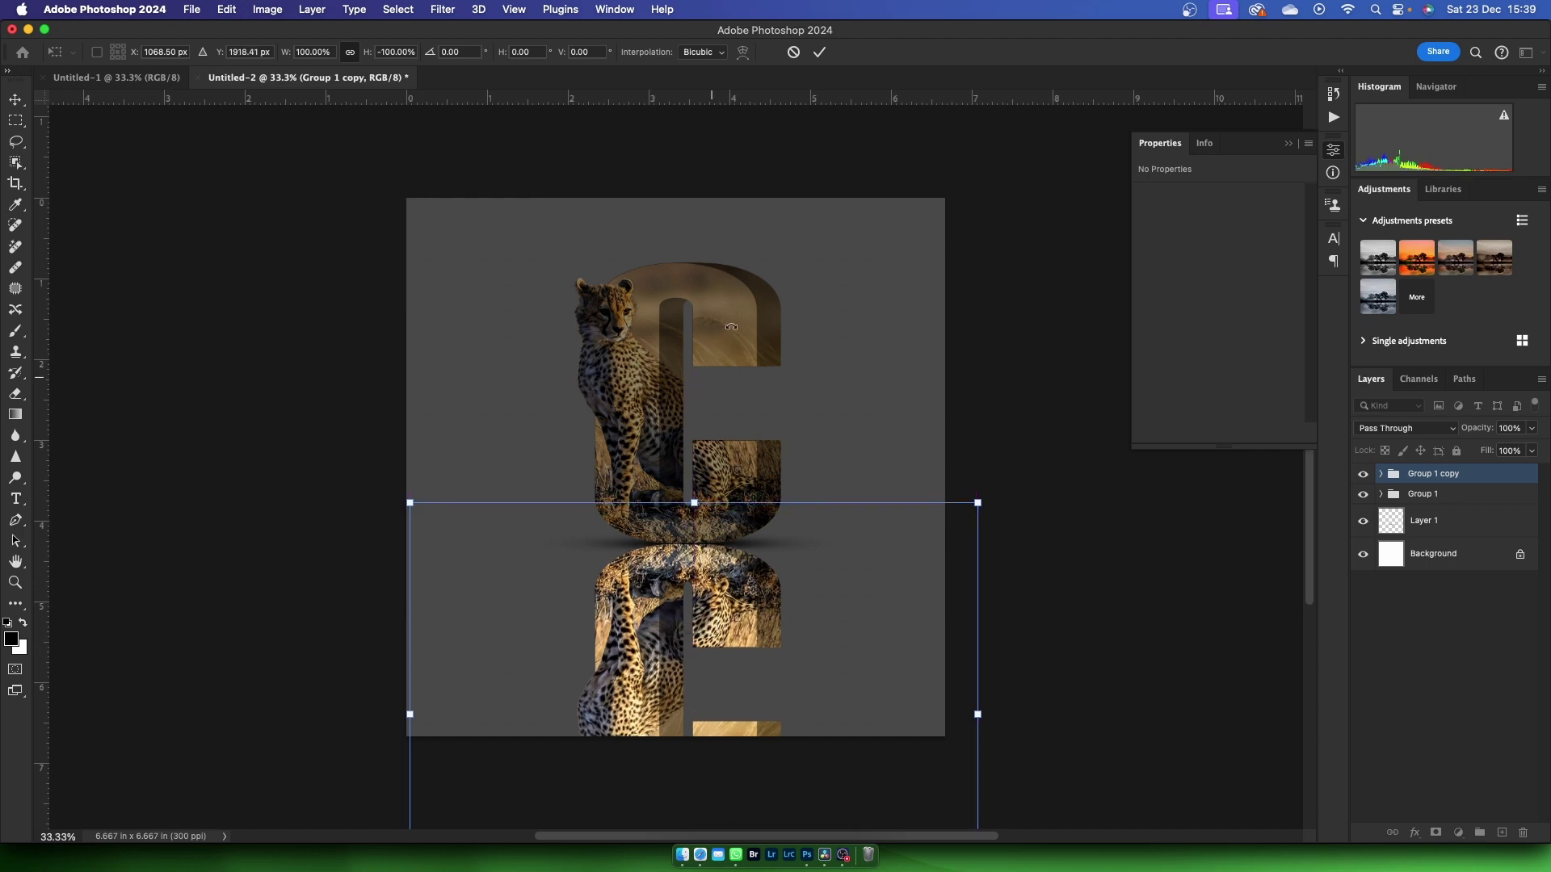
left_click(819, 51)
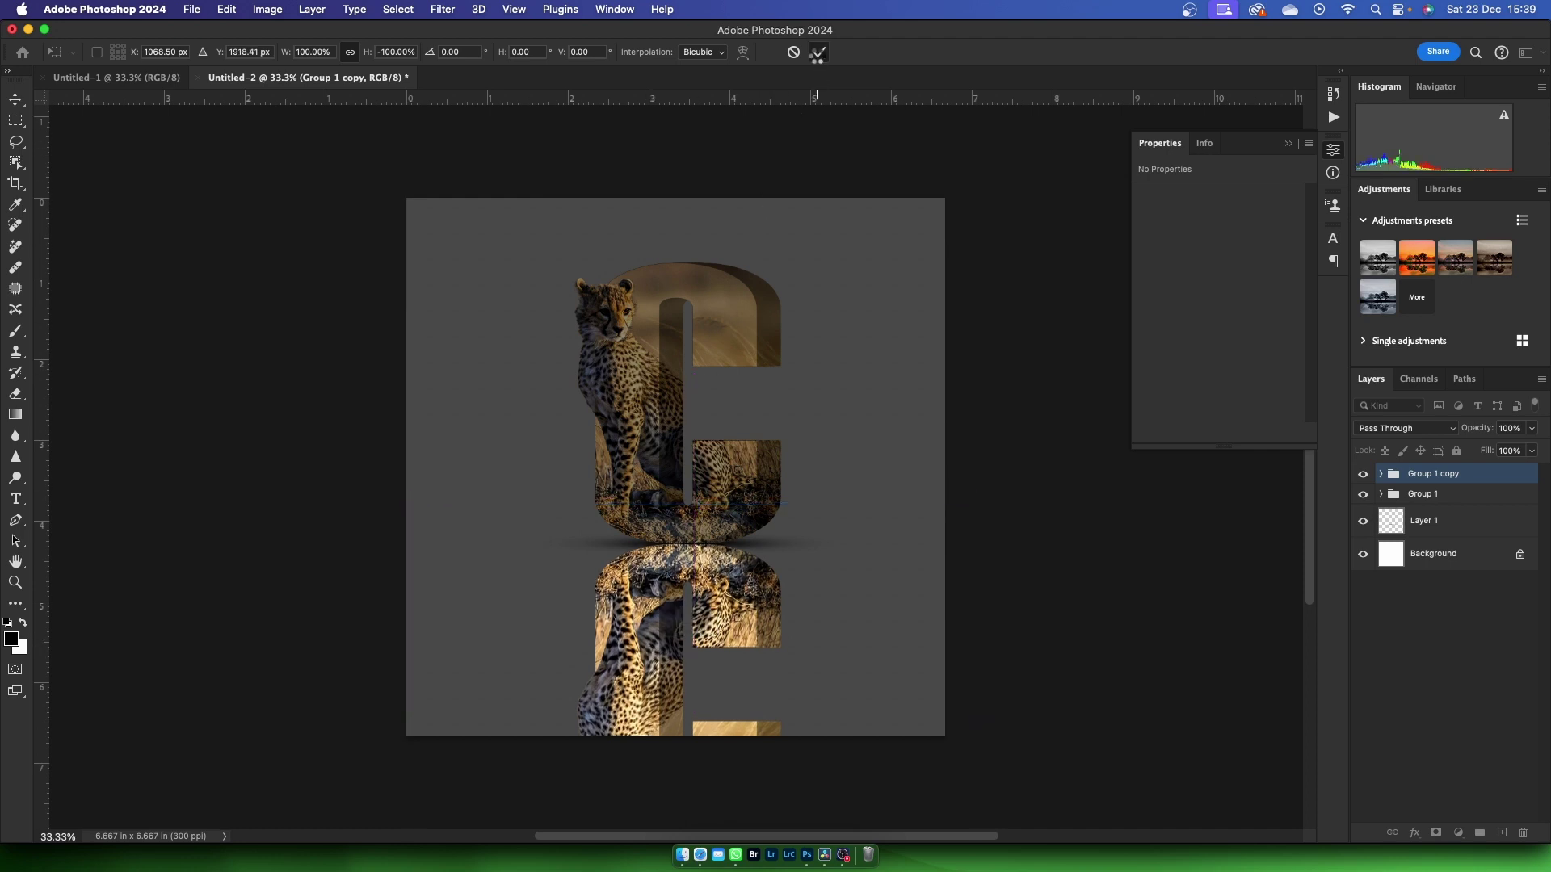
key("b")
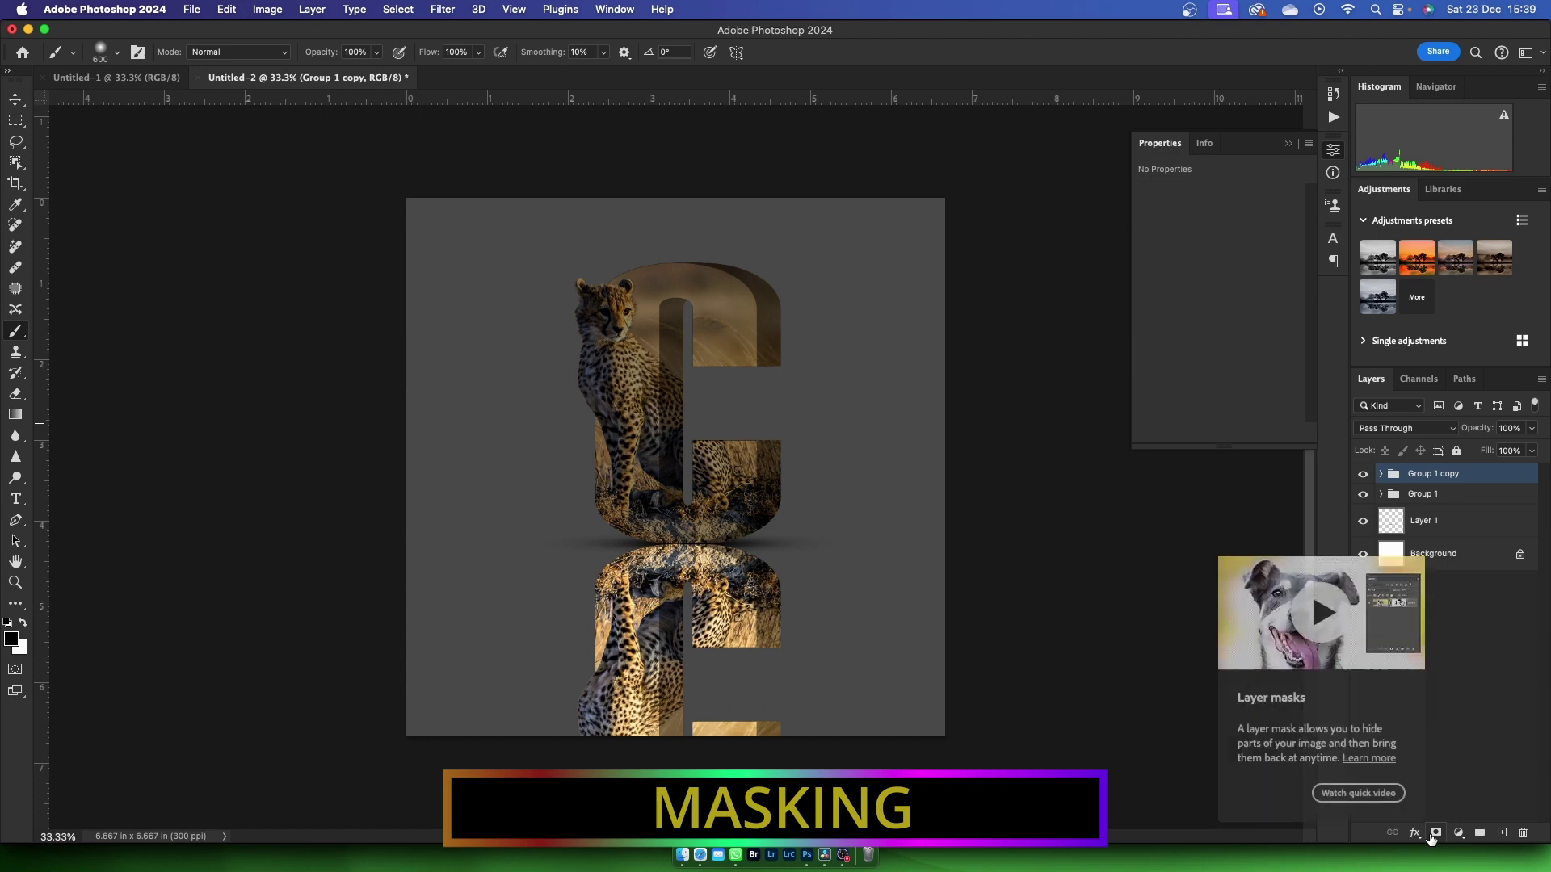
Step: Mask Group 1 copy with a black-to-transparent gradient dragged up from the canvas bottom
left_click(1436, 832)
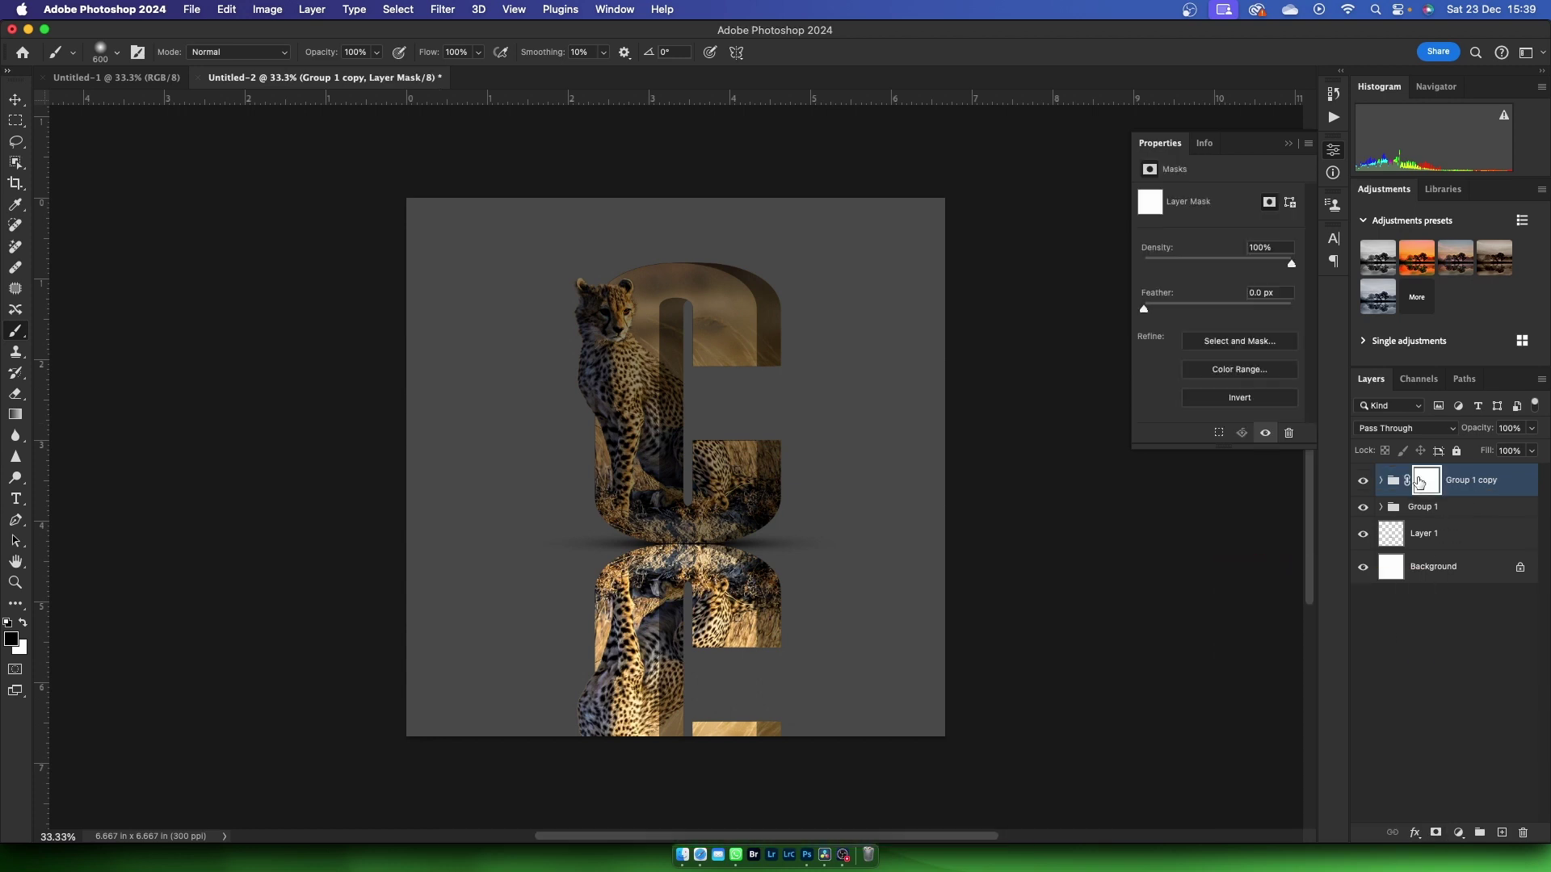
left_click(23, 423)
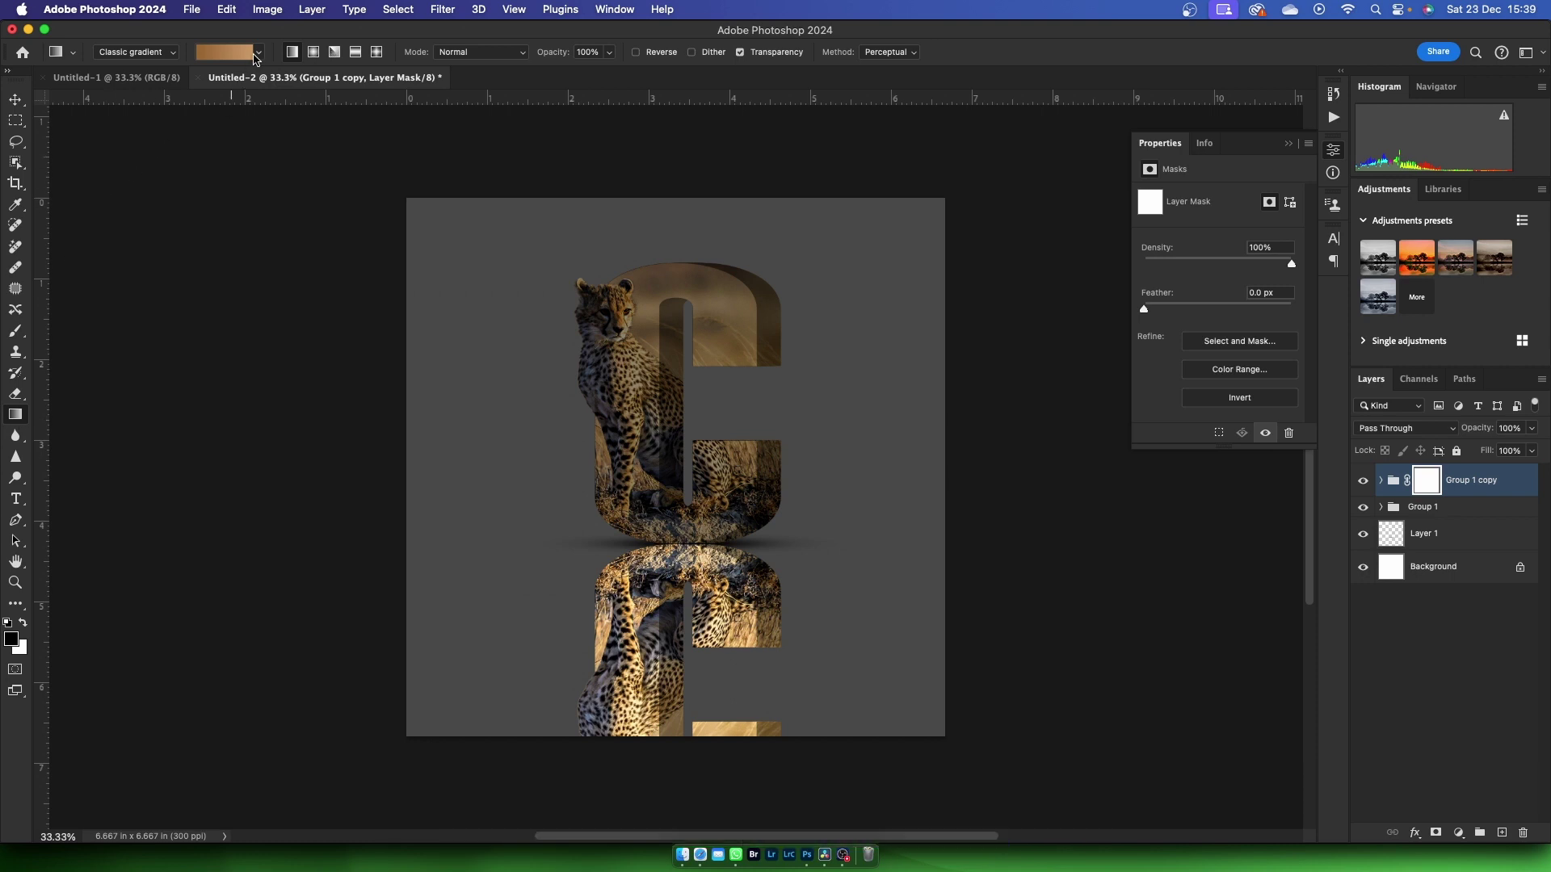
left_click(257, 53)
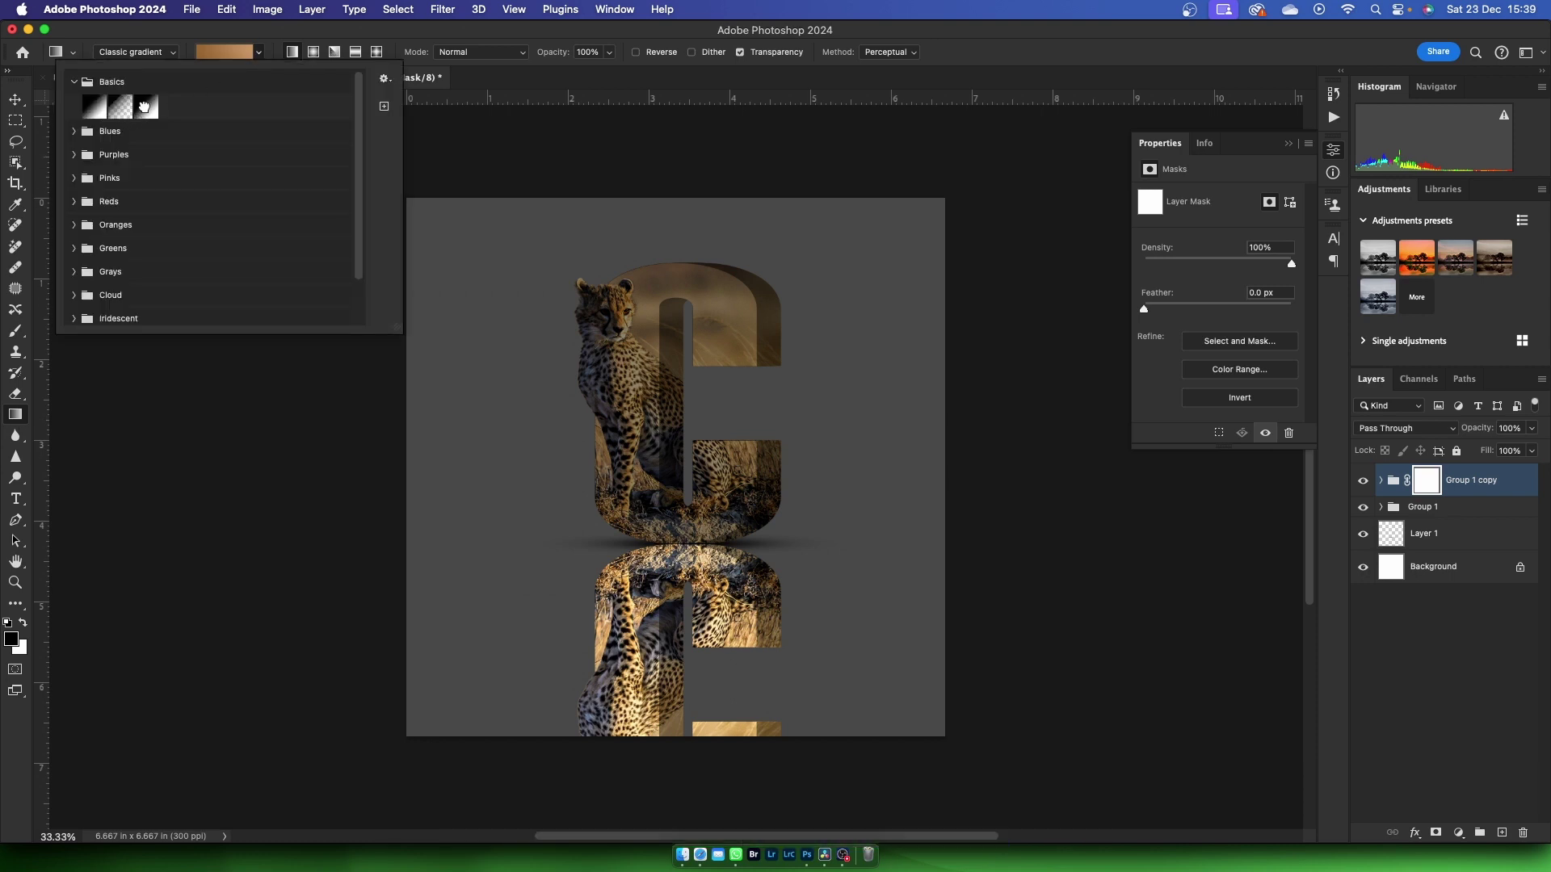
left_click(145, 107)
left_click(482, 78)
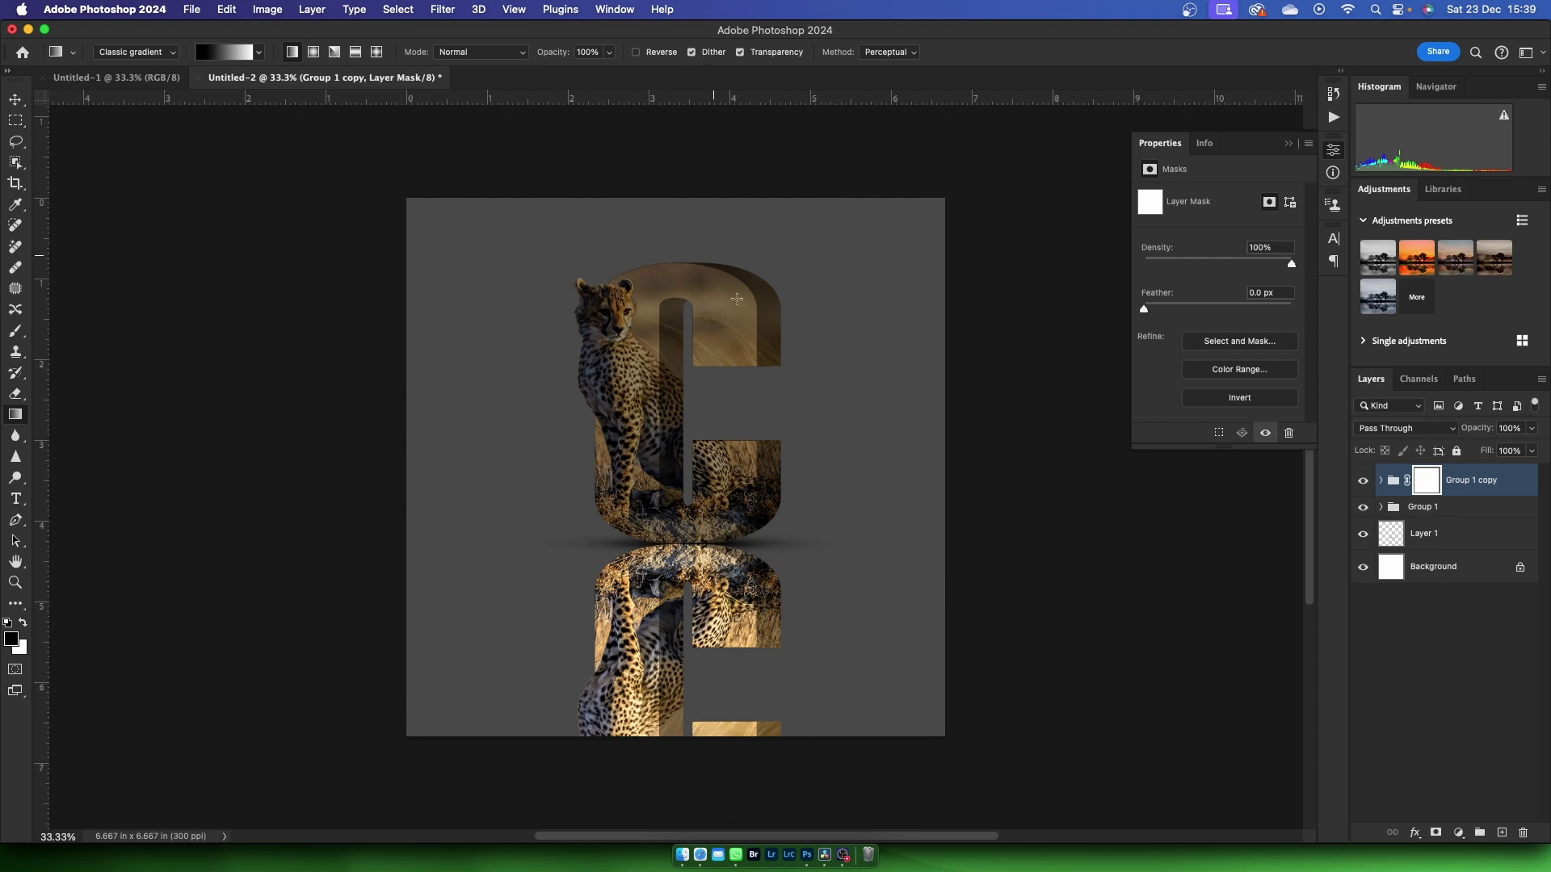
left_click_drag(702, 745, 700, 489)
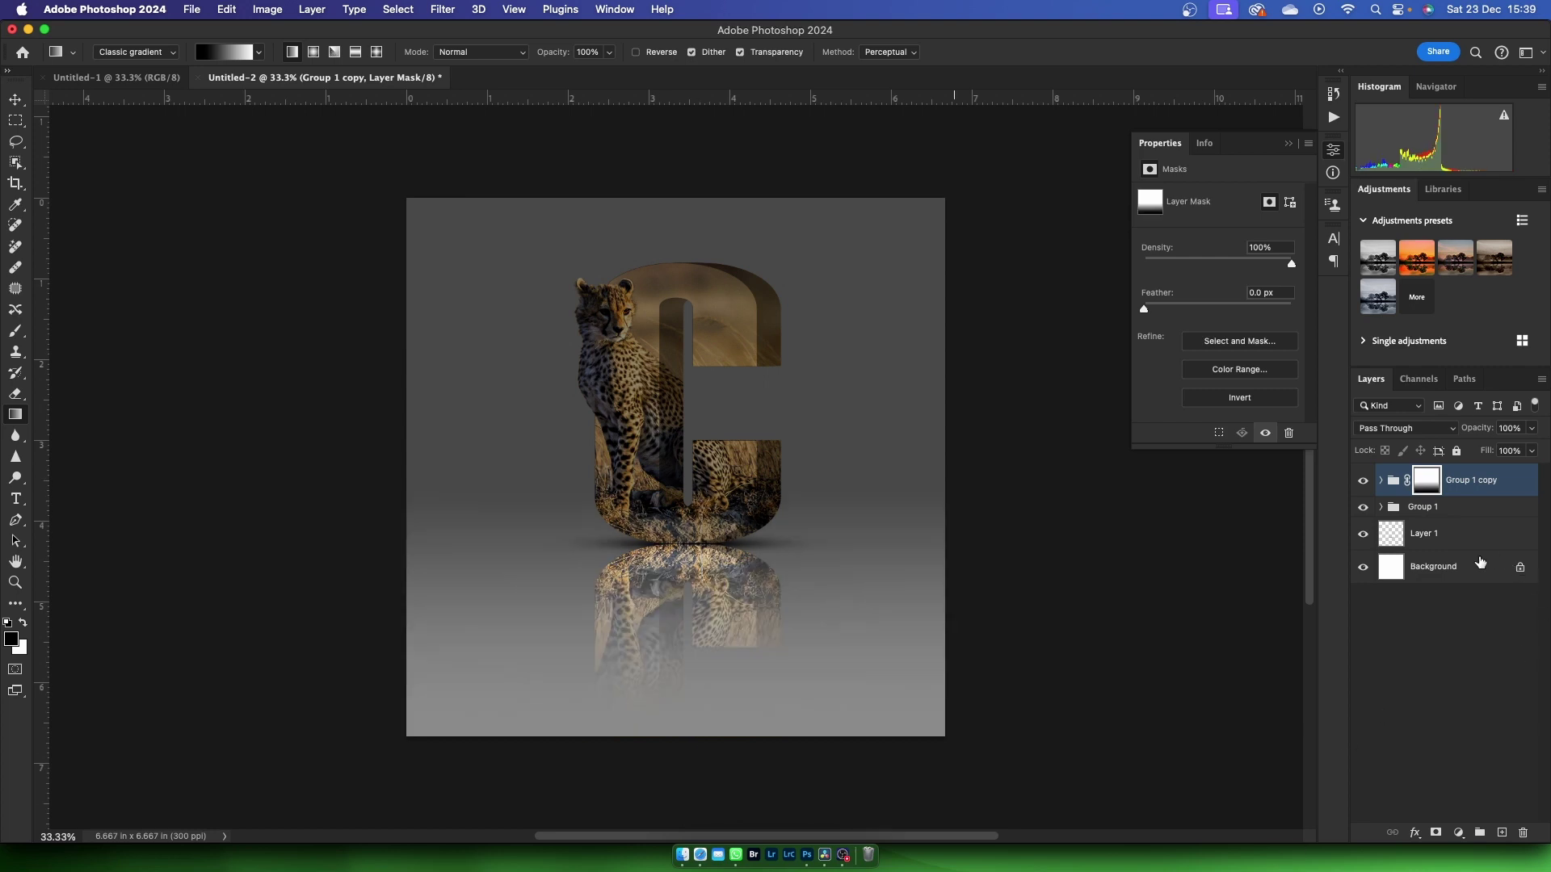
left_click(1453, 572)
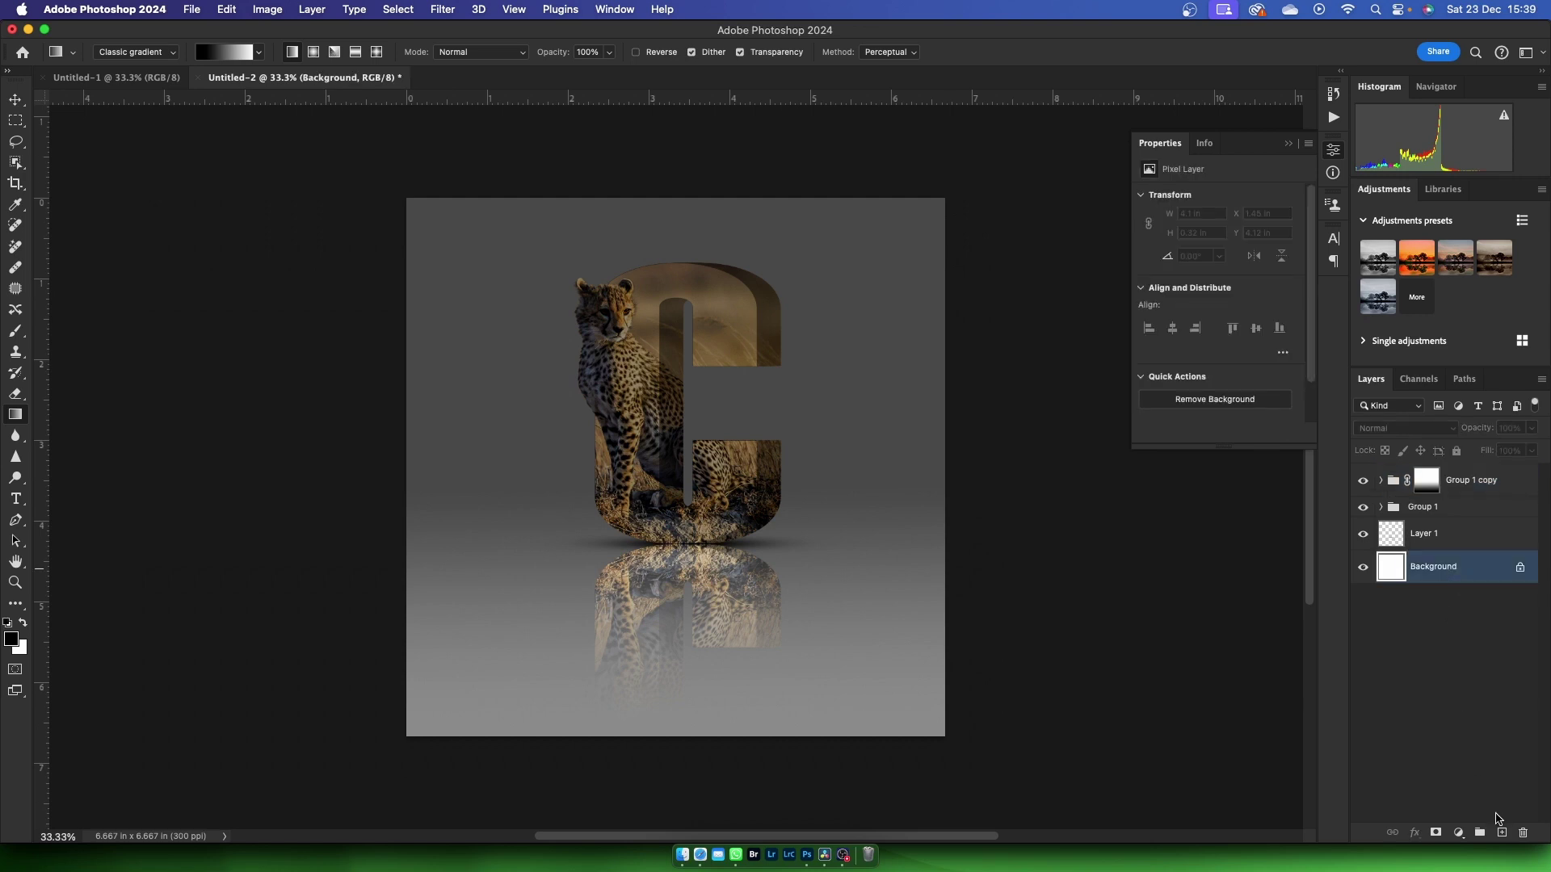
Step: Add a Gradient fill layer above Background and set its left colour stop to brown #996633
left_click(1502, 833)
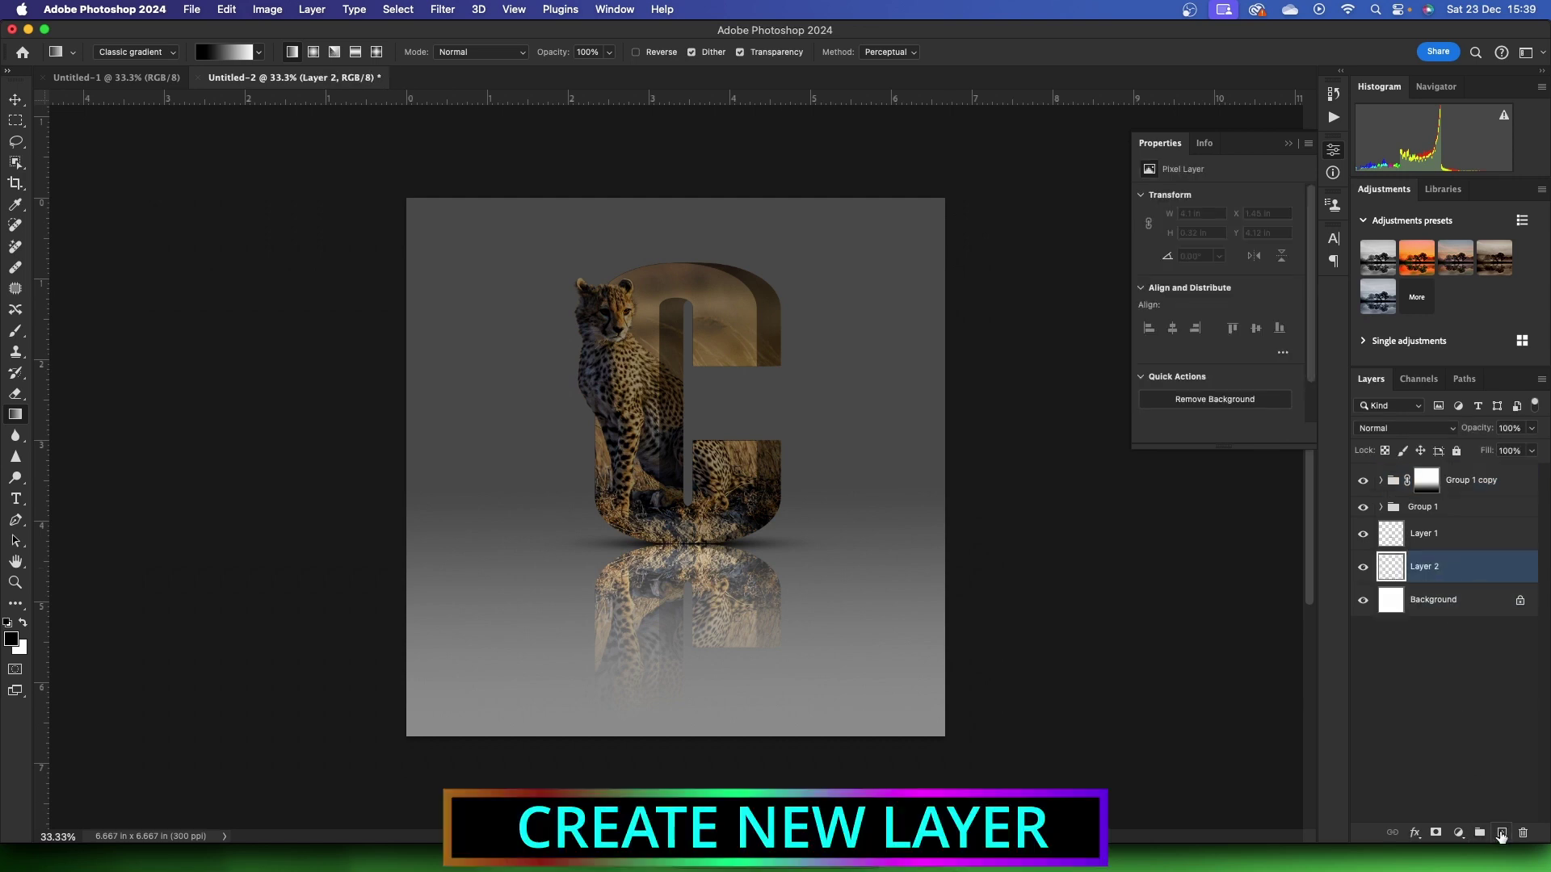
left_click(1459, 832)
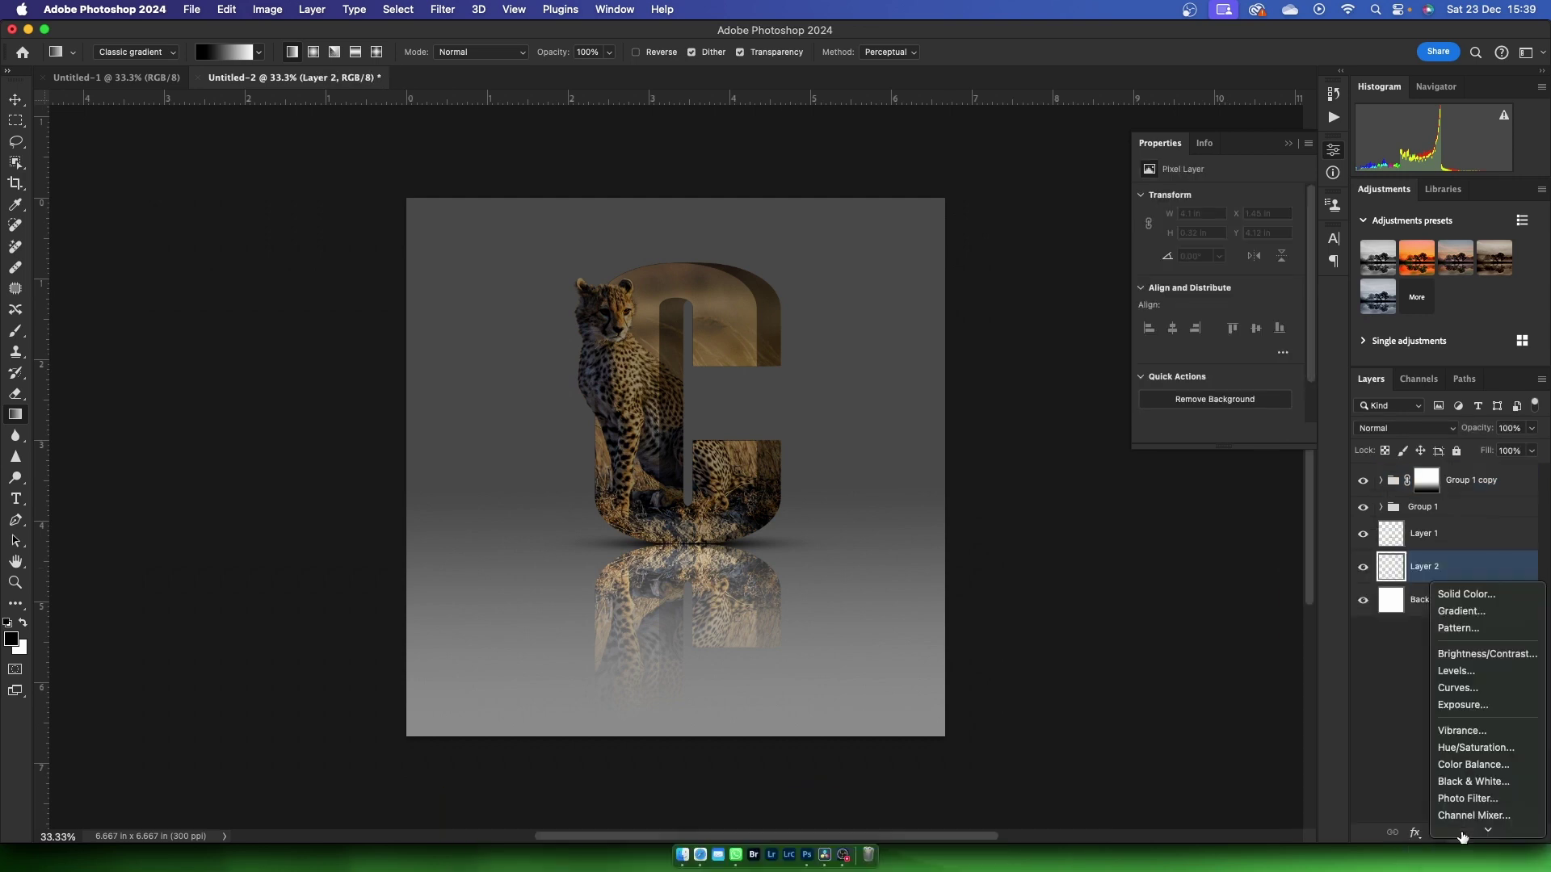
left_click(1455, 605)
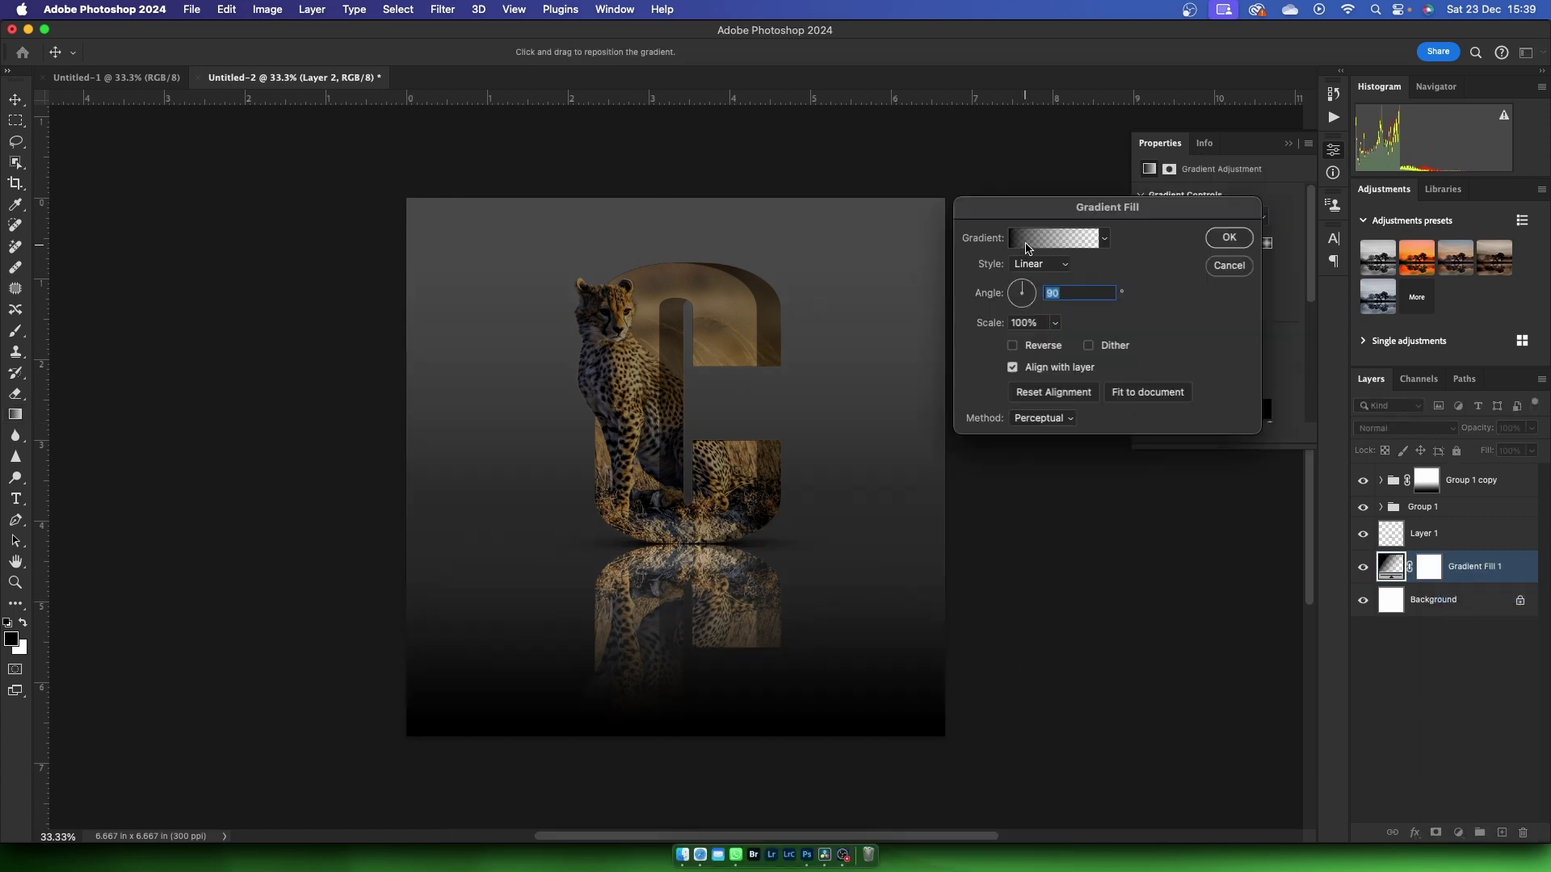
left_click(1026, 242)
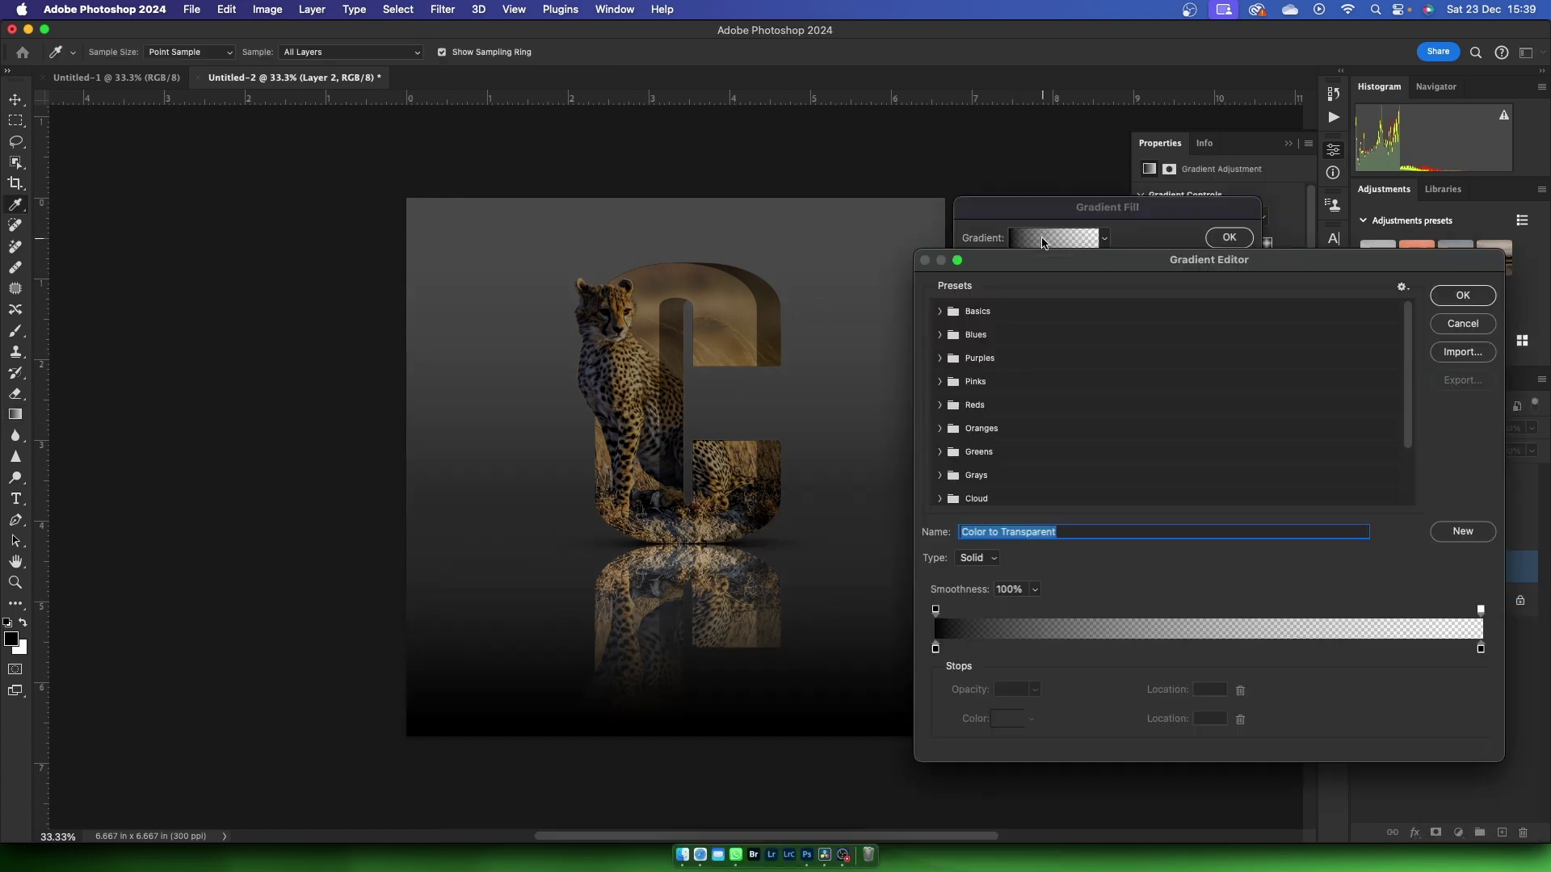
double_click(936, 649)
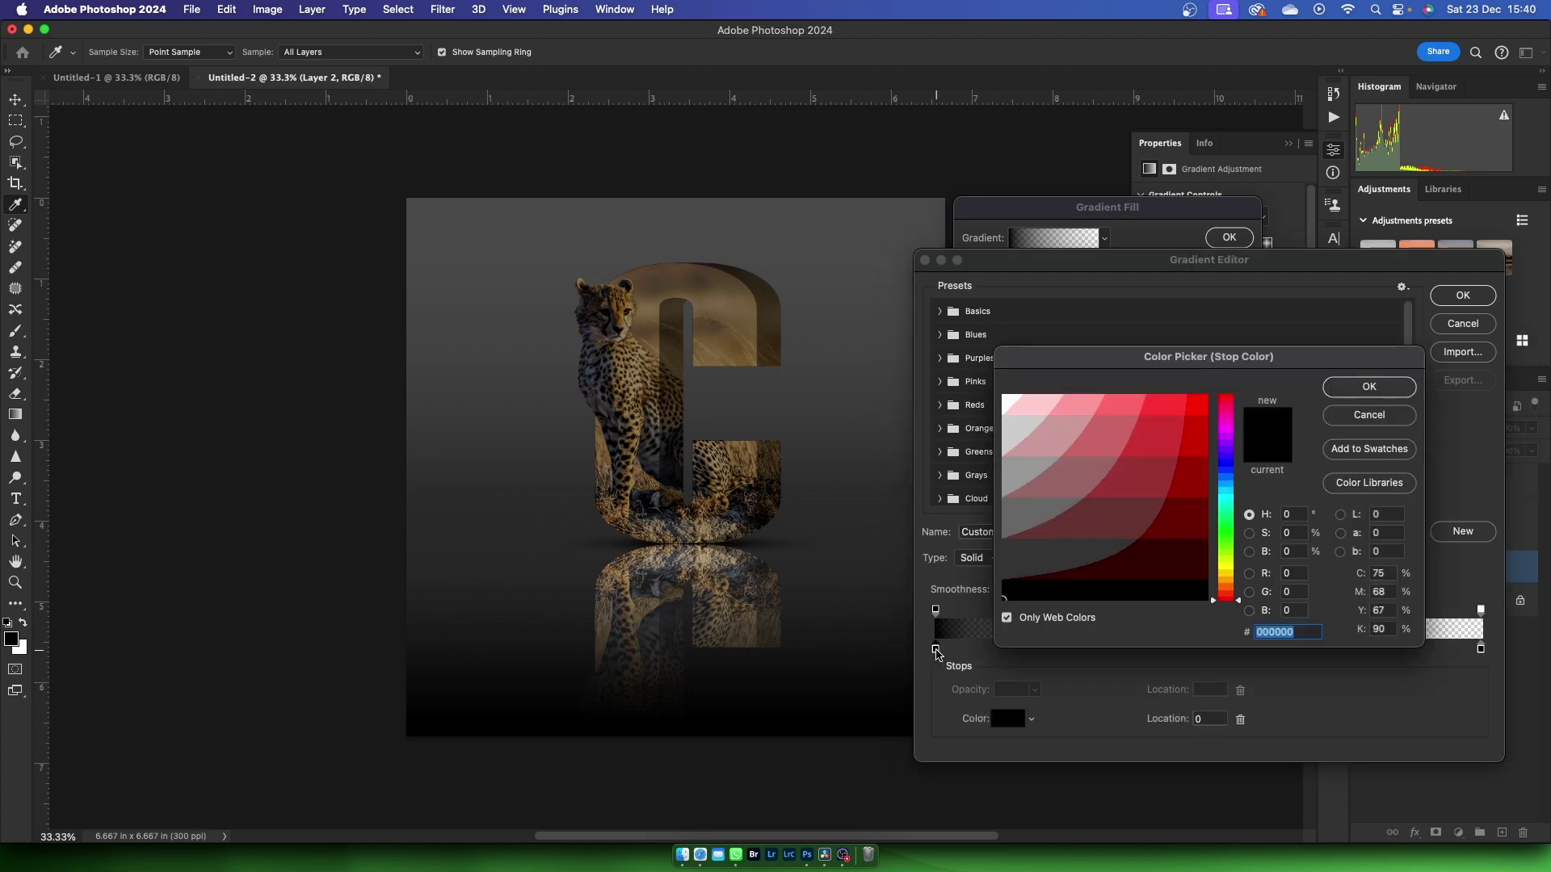
left_click(709, 343)
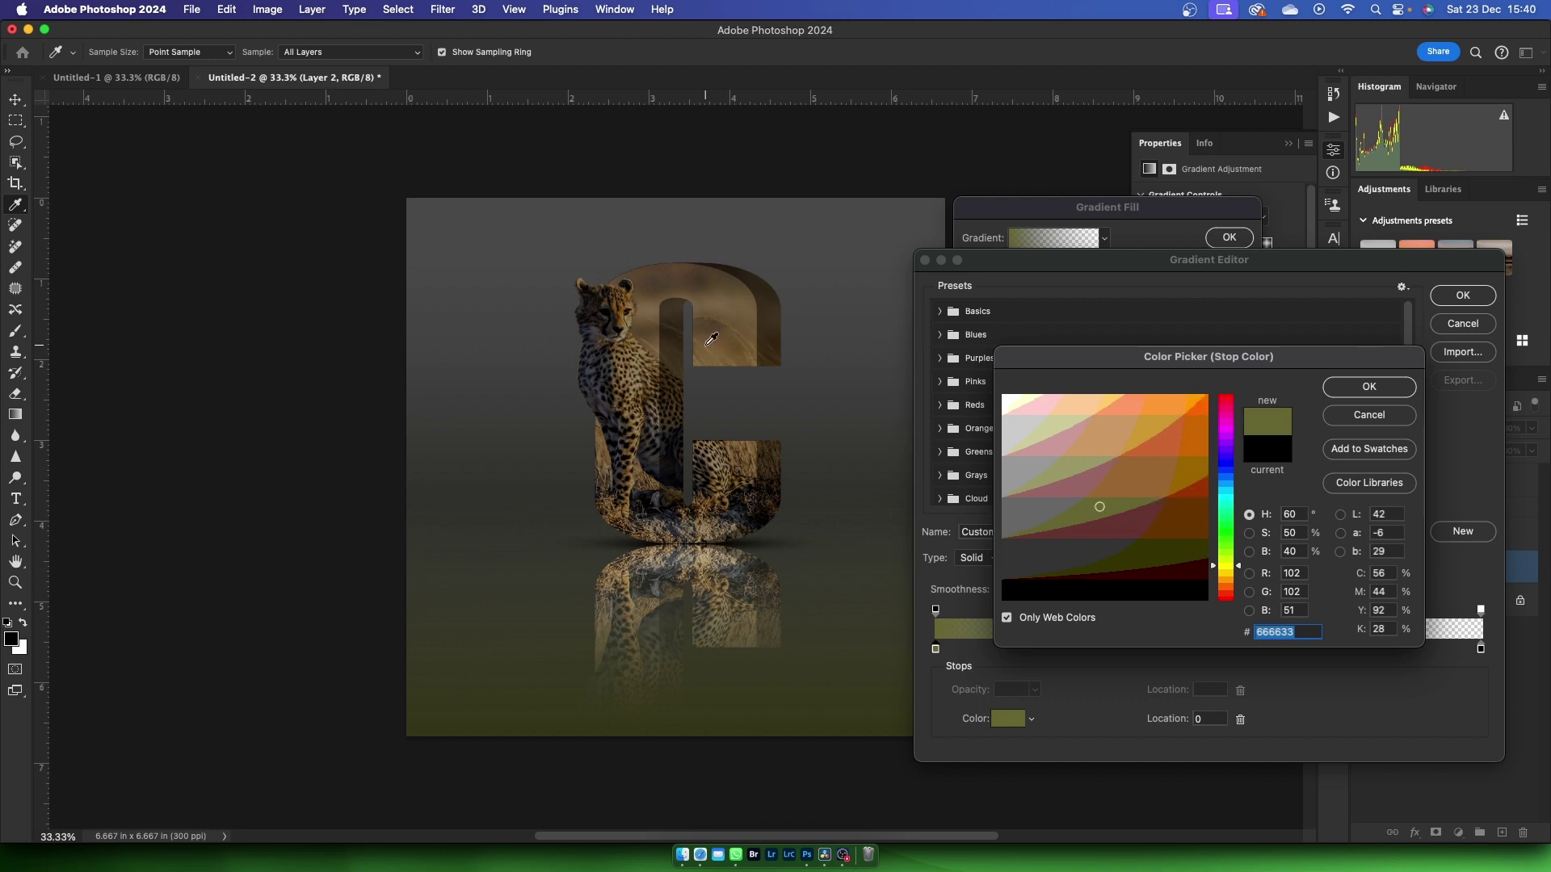
left_click_drag(717, 339, 735, 345)
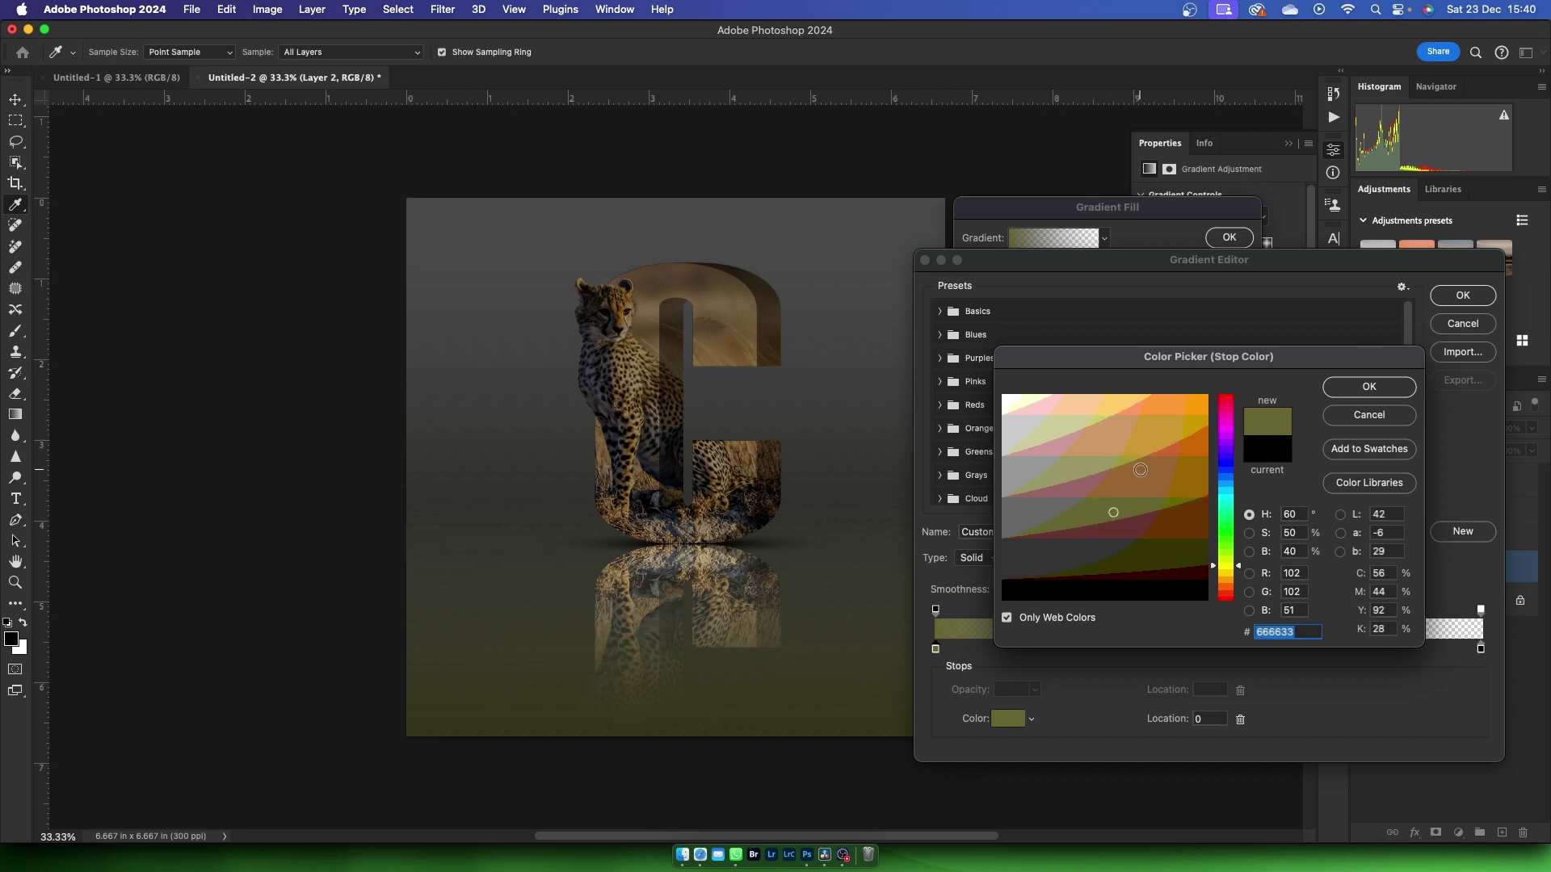
left_click(1139, 475)
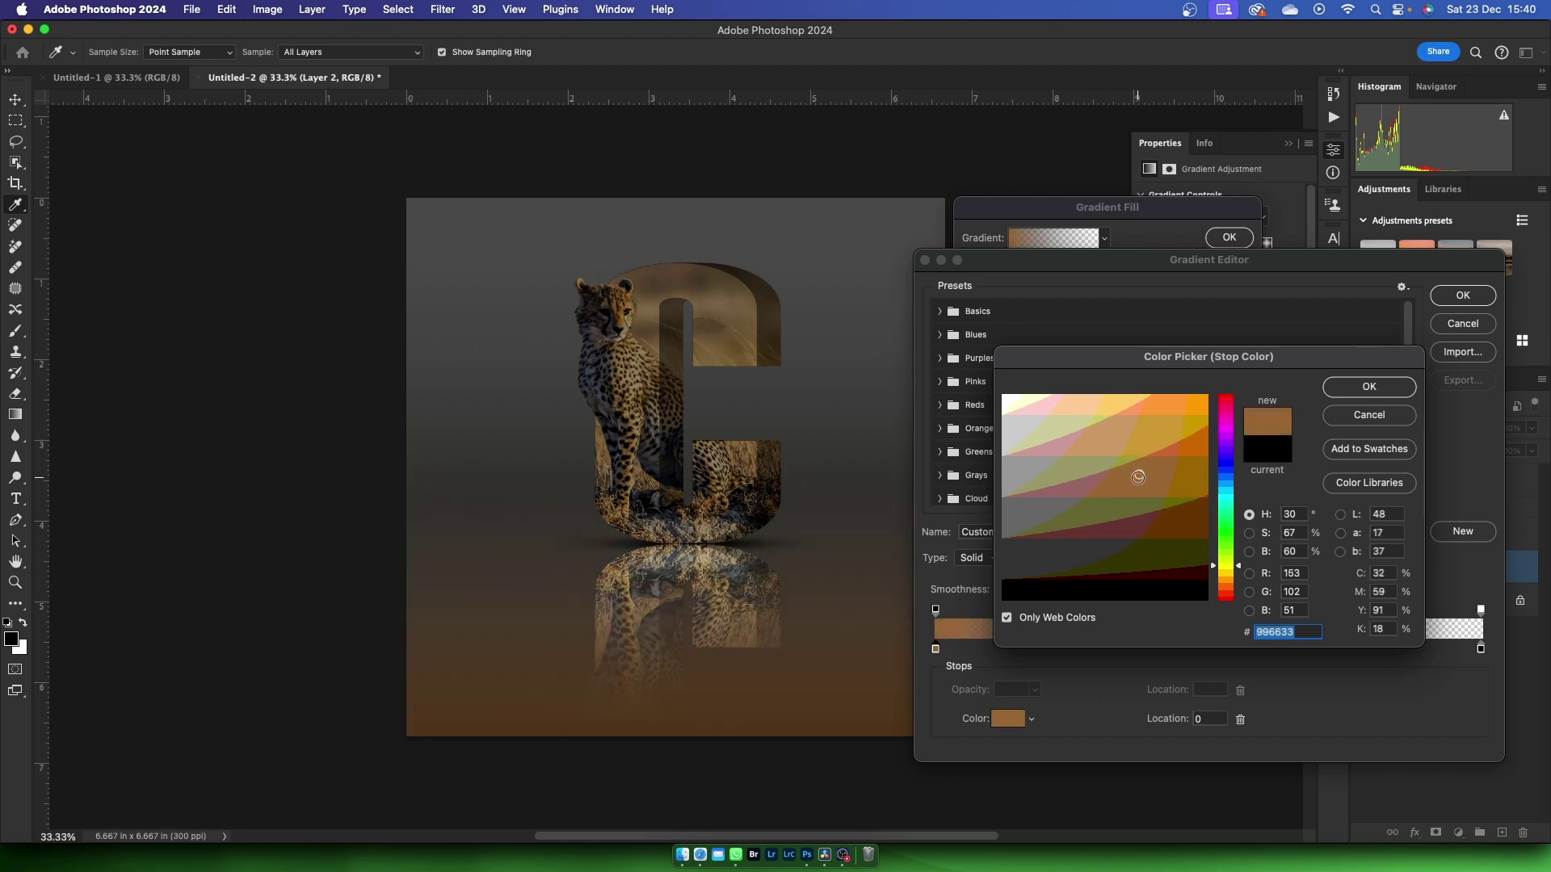
left_click(1177, 471)
left_click(1164, 476)
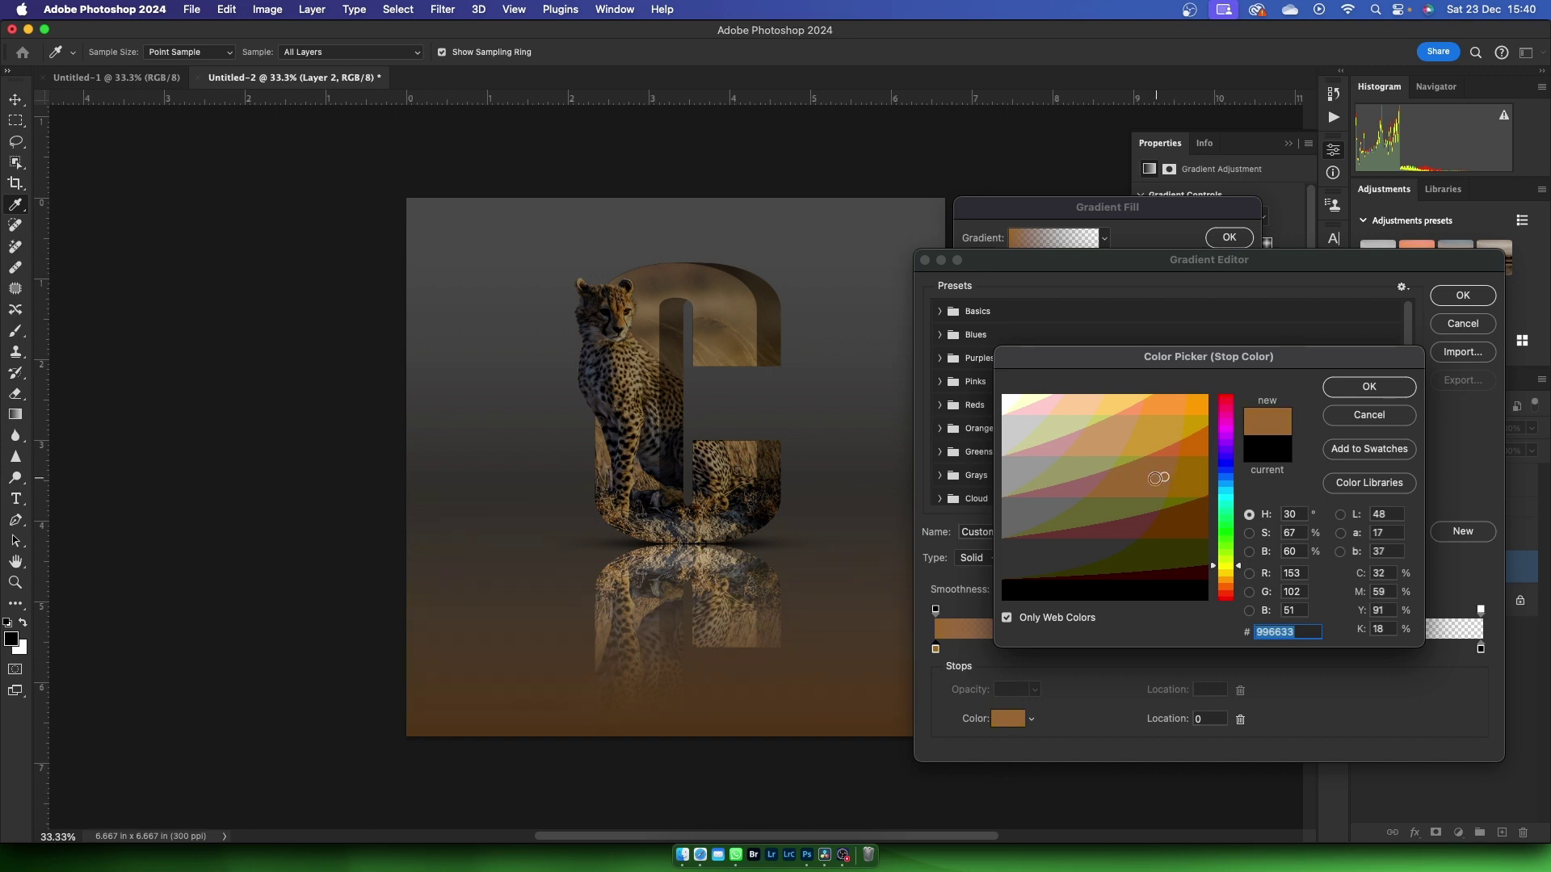
left_click(1351, 400)
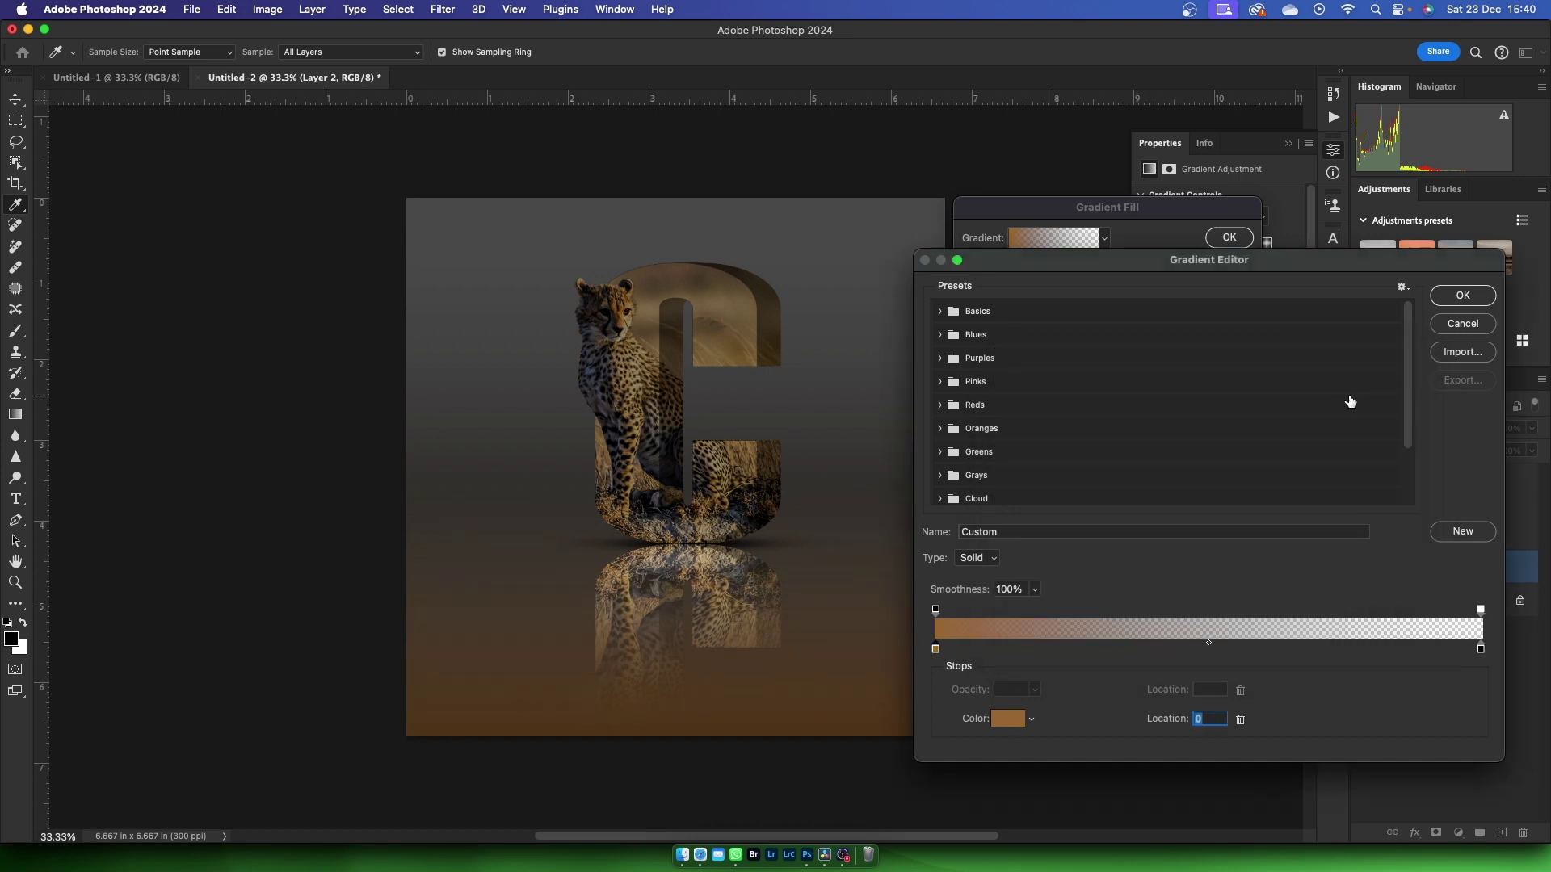
Step: Set the right stop to 100% opacity and brown #996633, then apply the gradient fill
left_click(1483, 611)
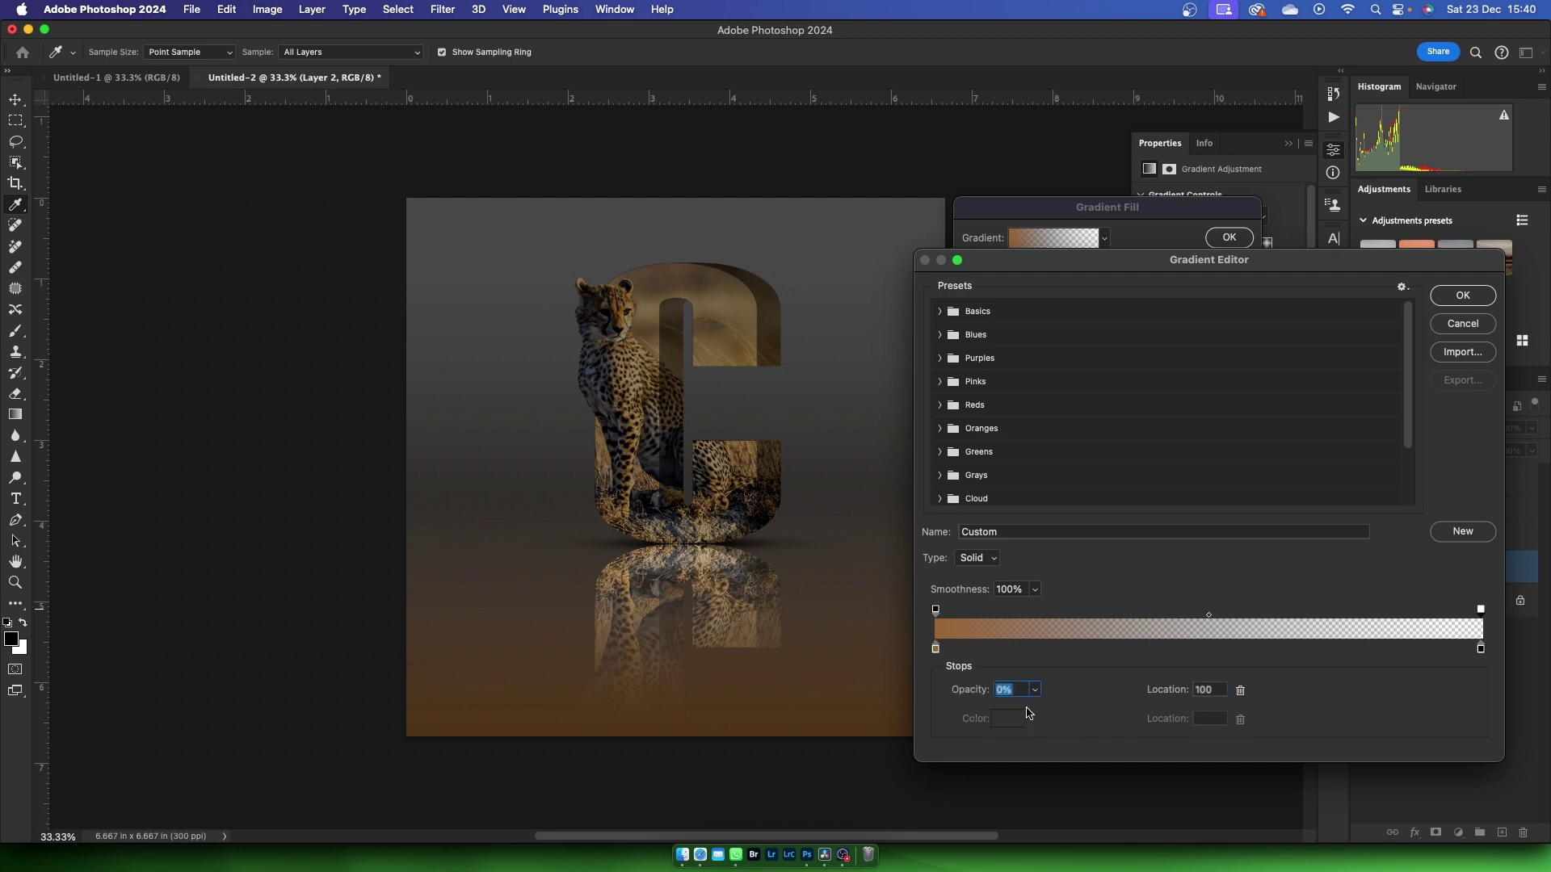
type("10")
type("0")
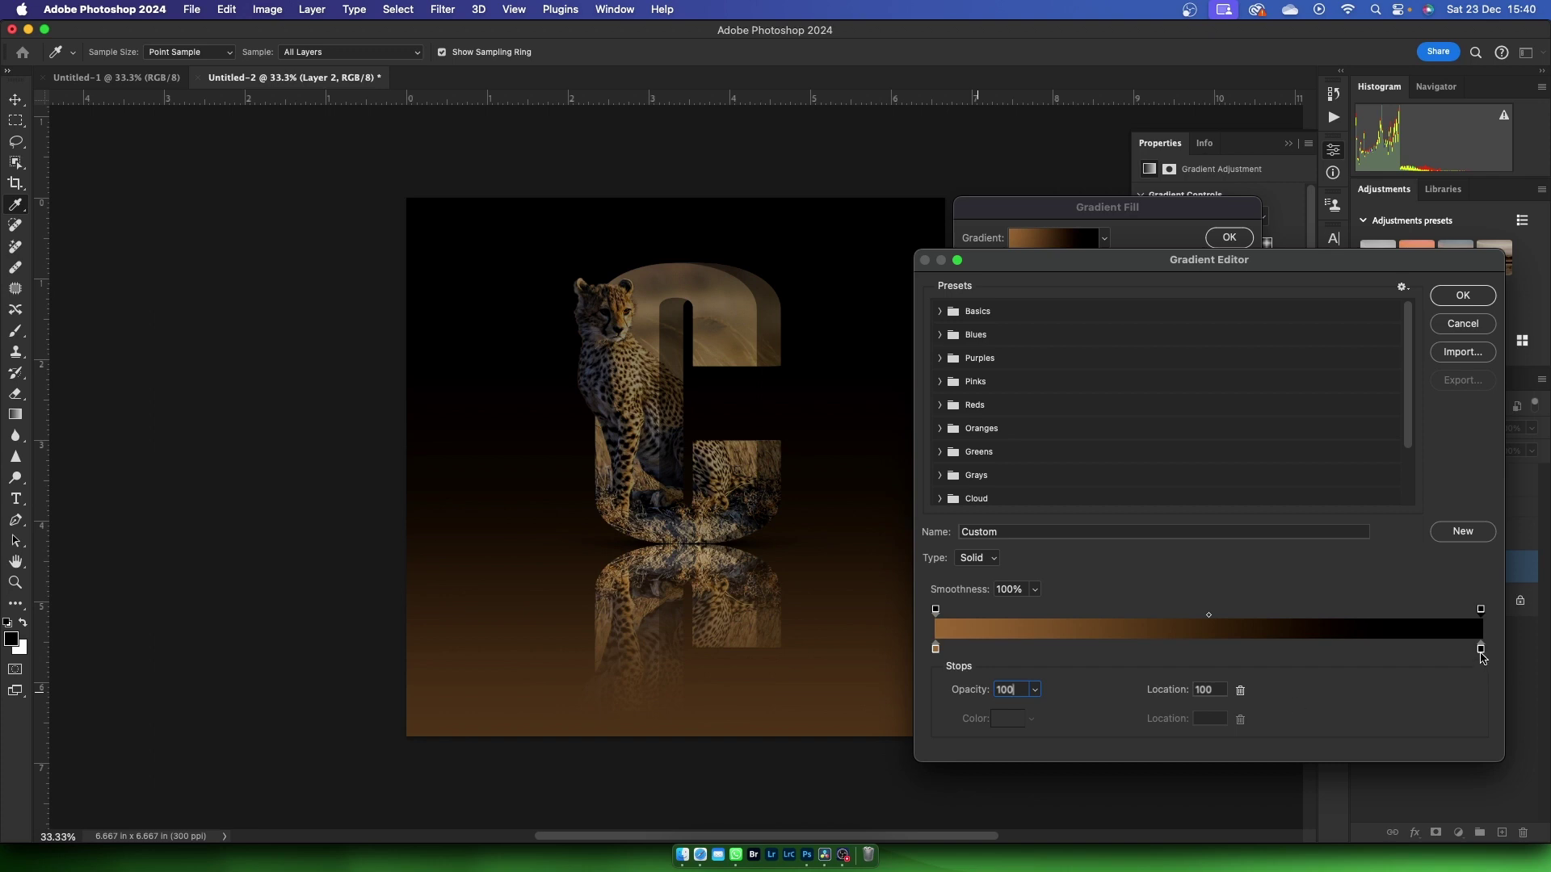
left_click(1480, 649)
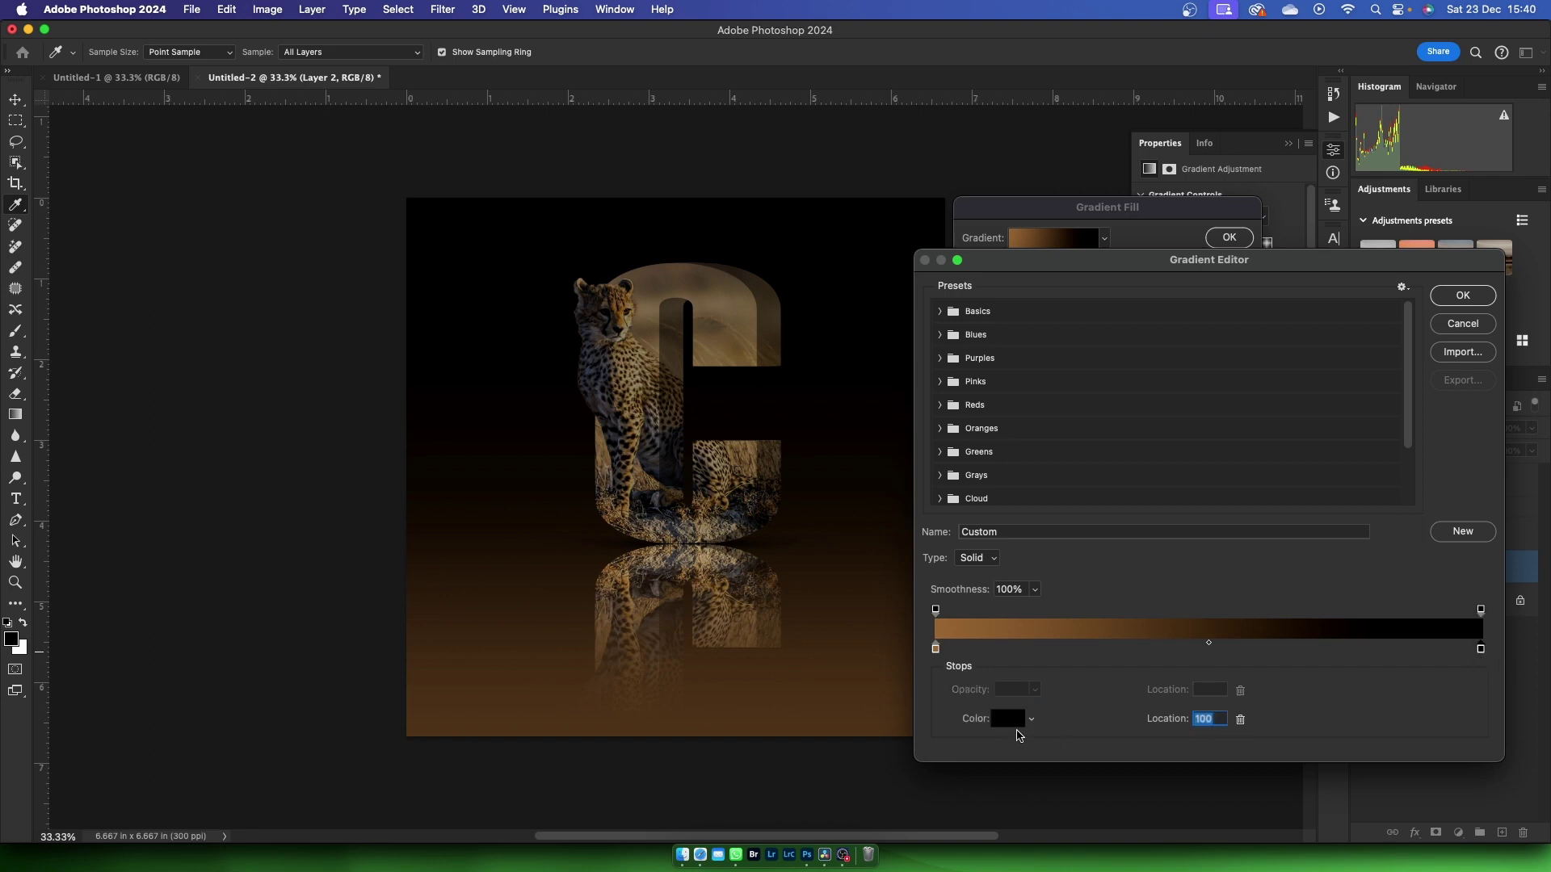
left_click(998, 727)
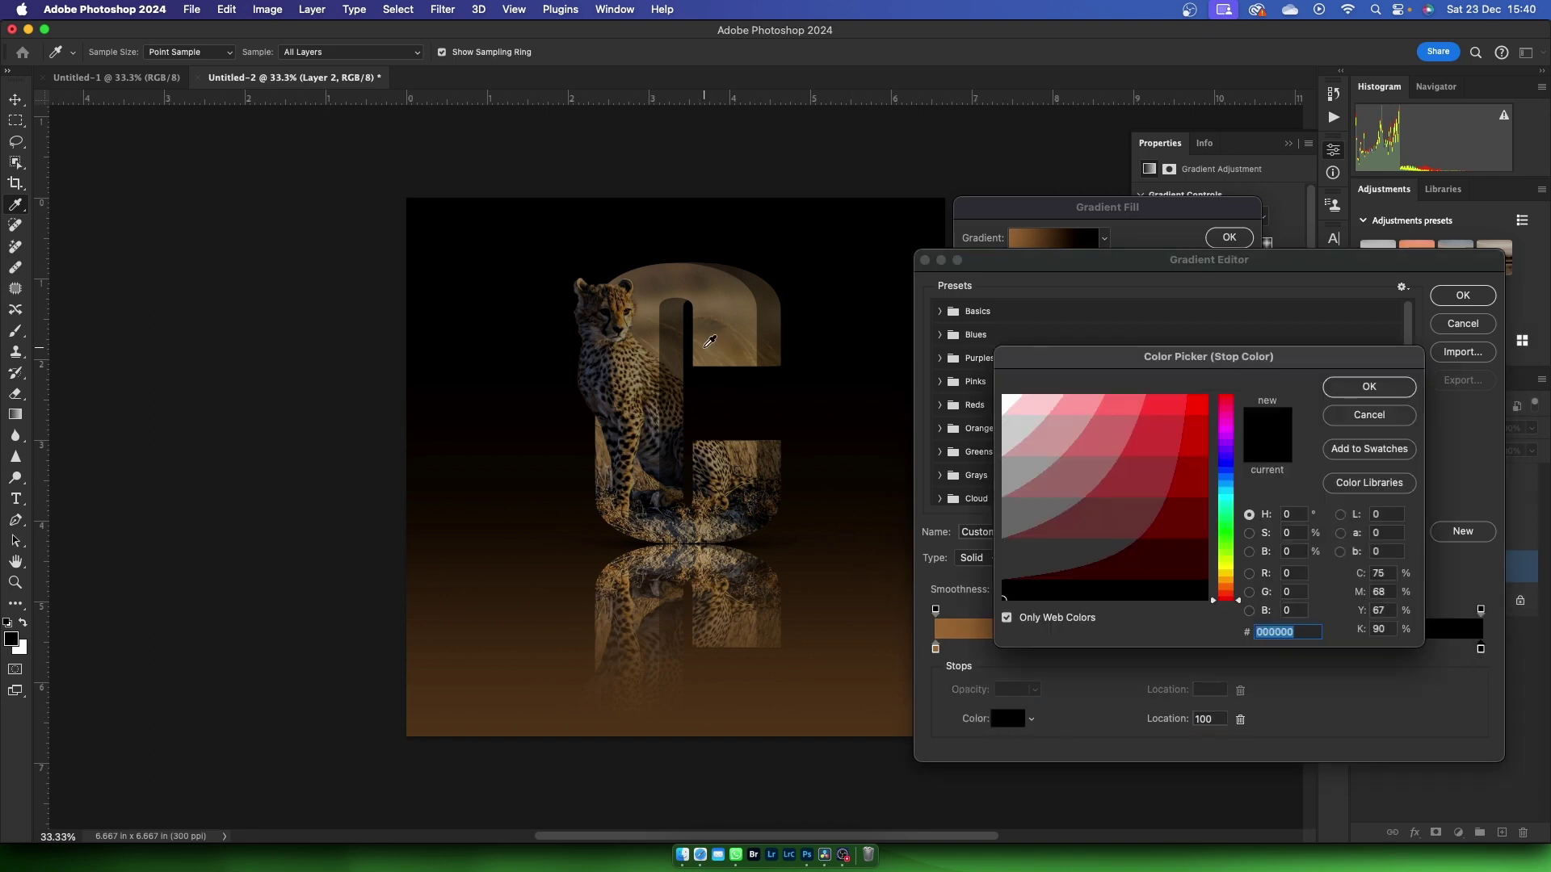
left_click(714, 349)
left_click(1145, 475)
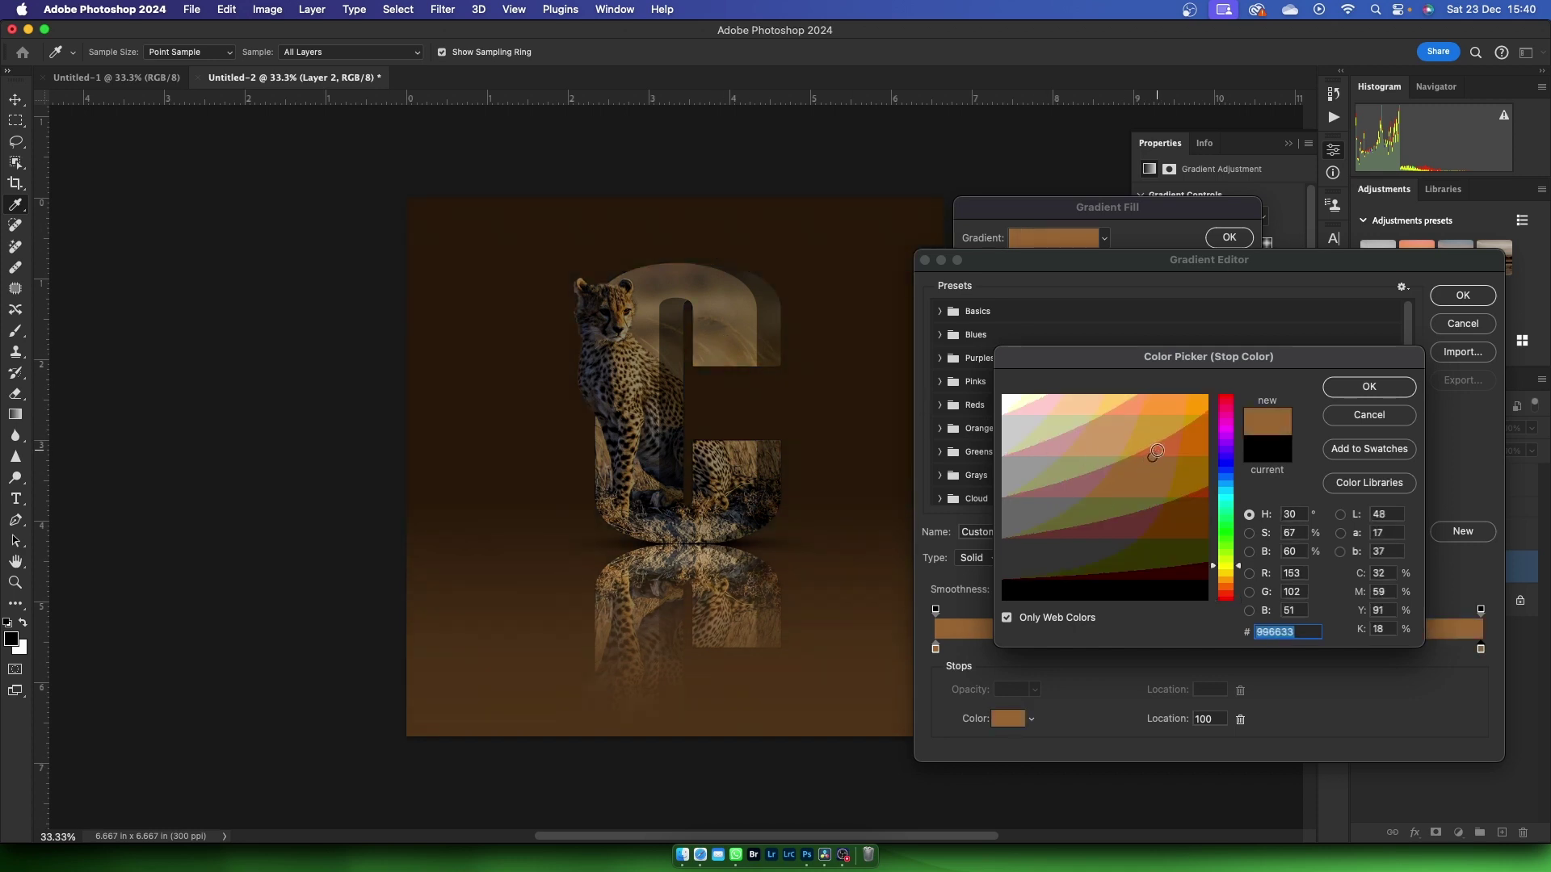
left_click(1153, 482)
left_click(1370, 387)
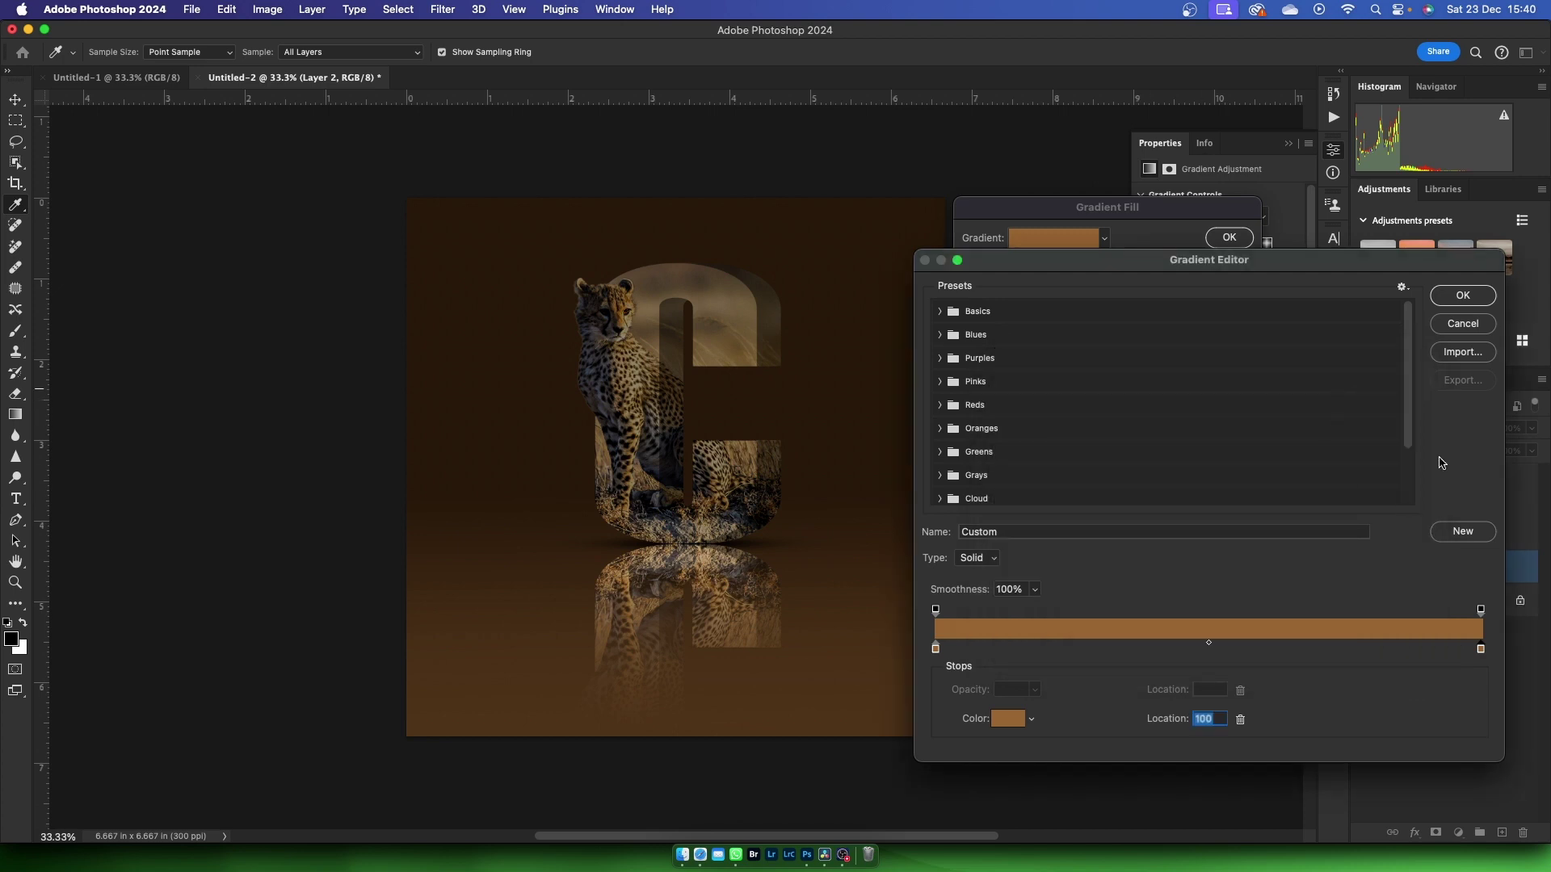
left_click(1469, 299)
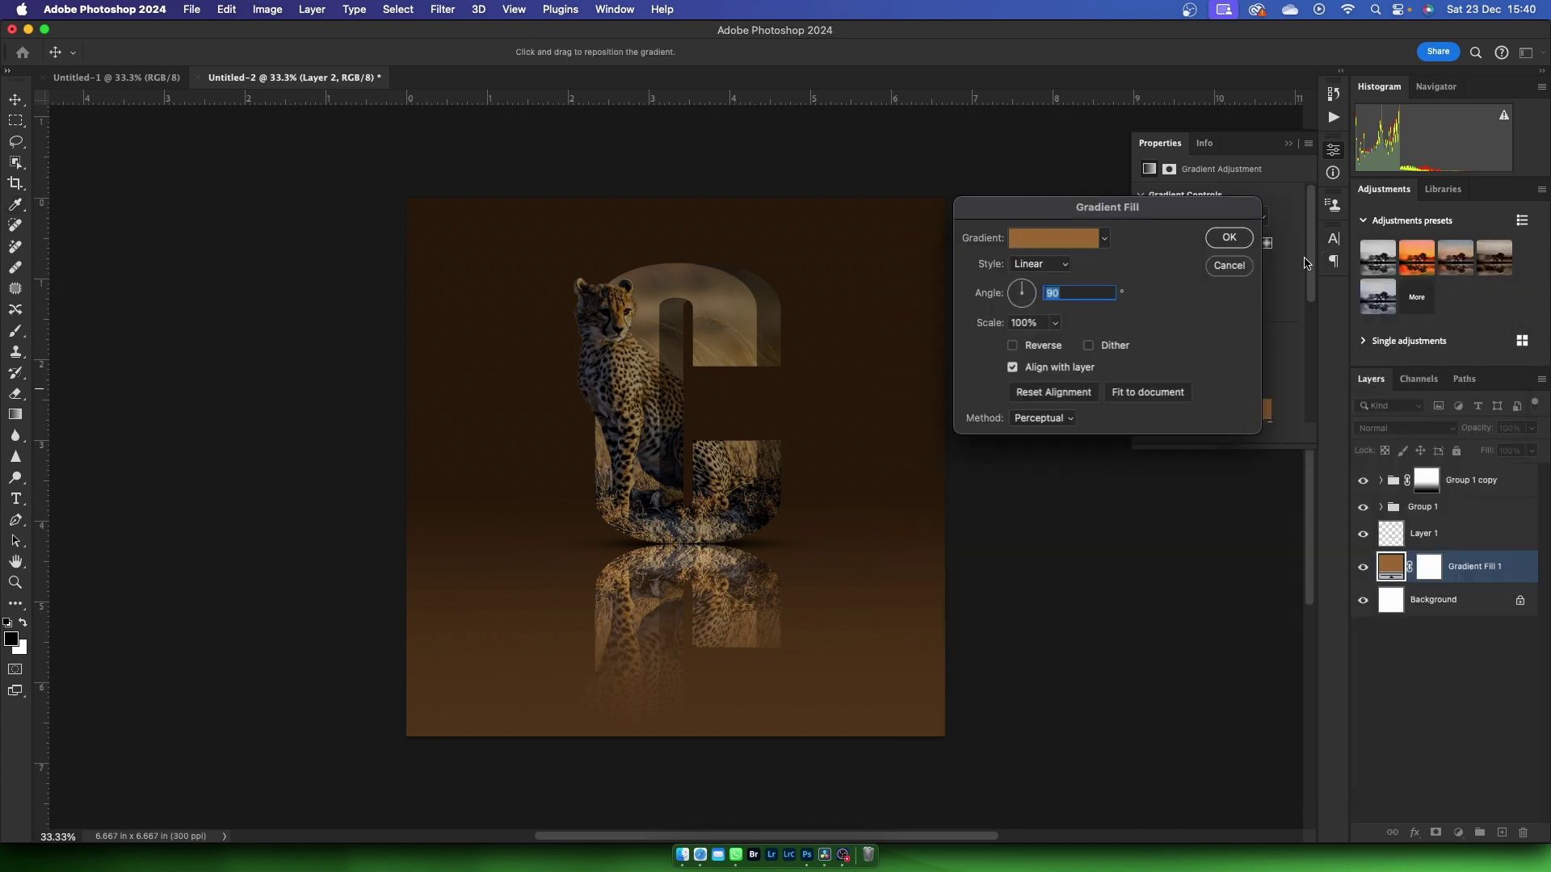
left_click(1245, 244)
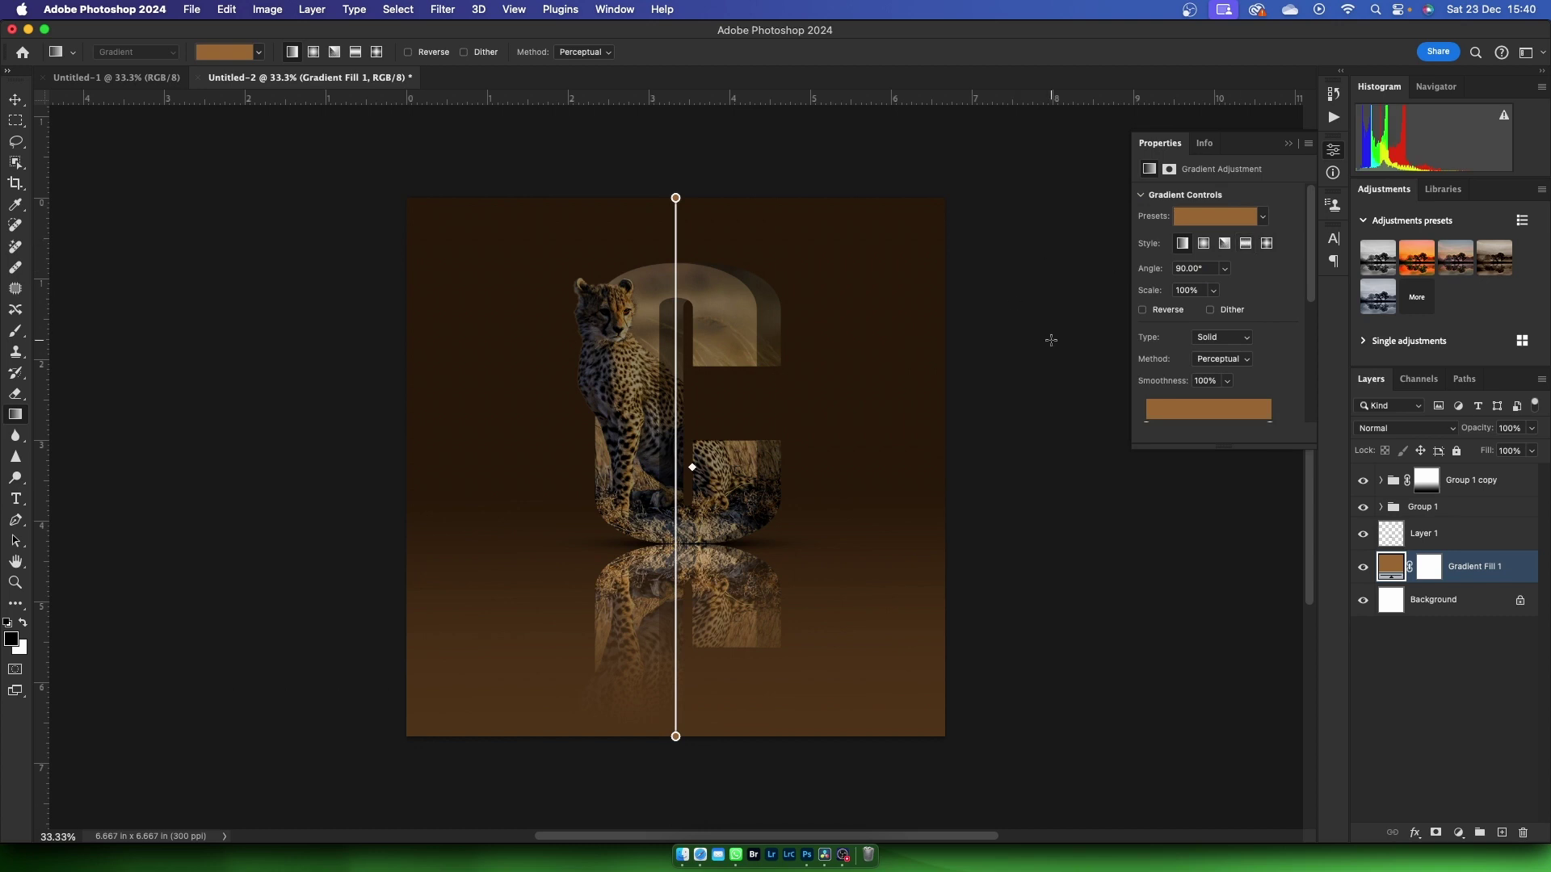
Step: Lower the Fill of the Group 1 copy group to 37%
left_click(1432, 600)
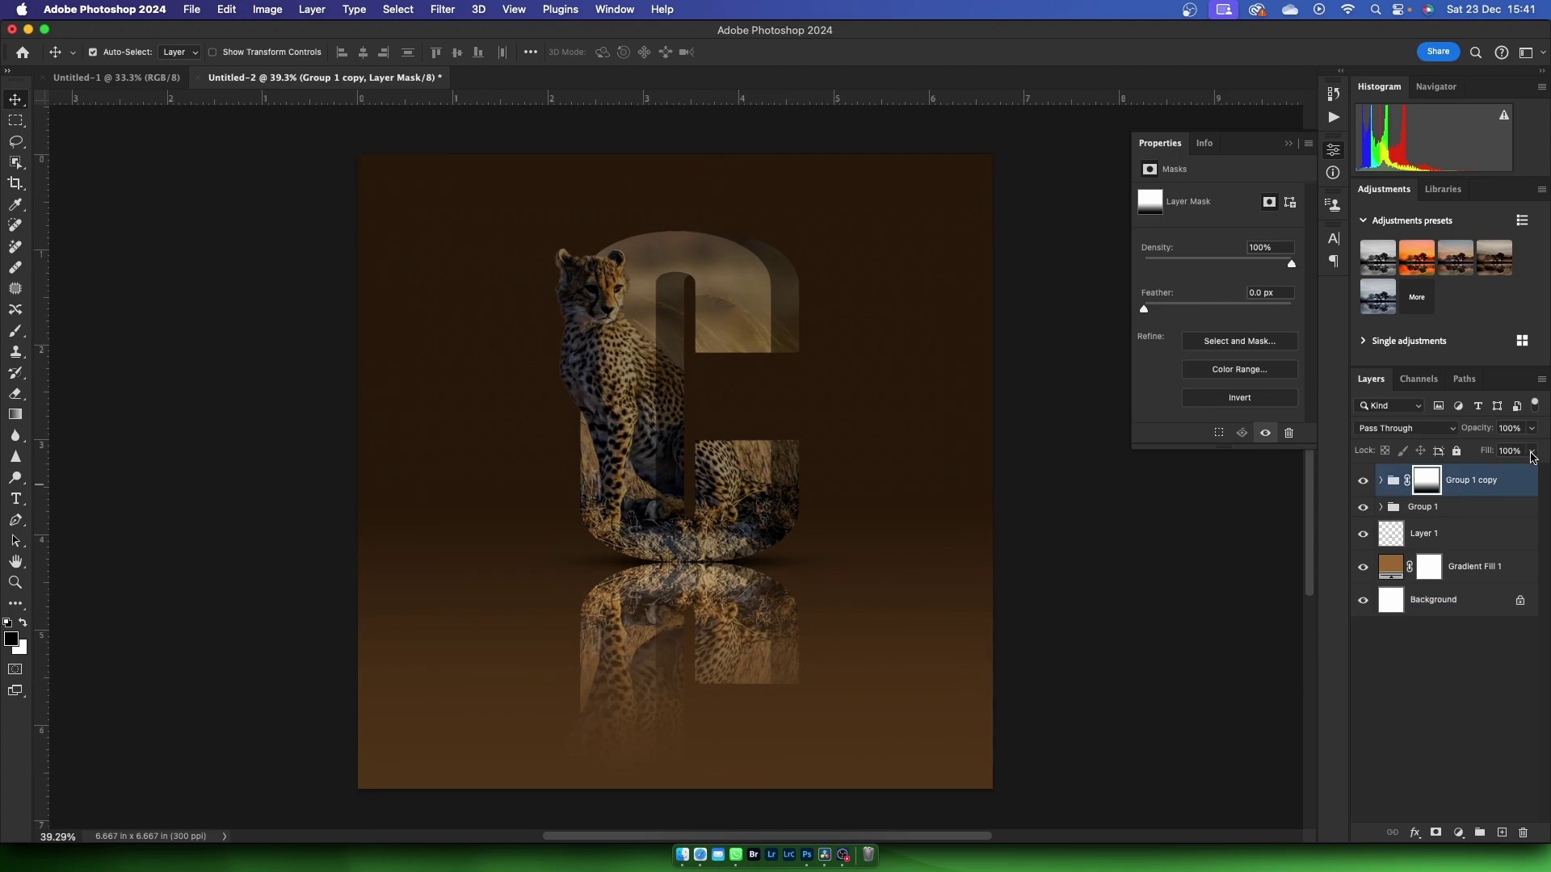
left_click(1533, 451)
left_click_drag(1534, 469, 1485, 474)
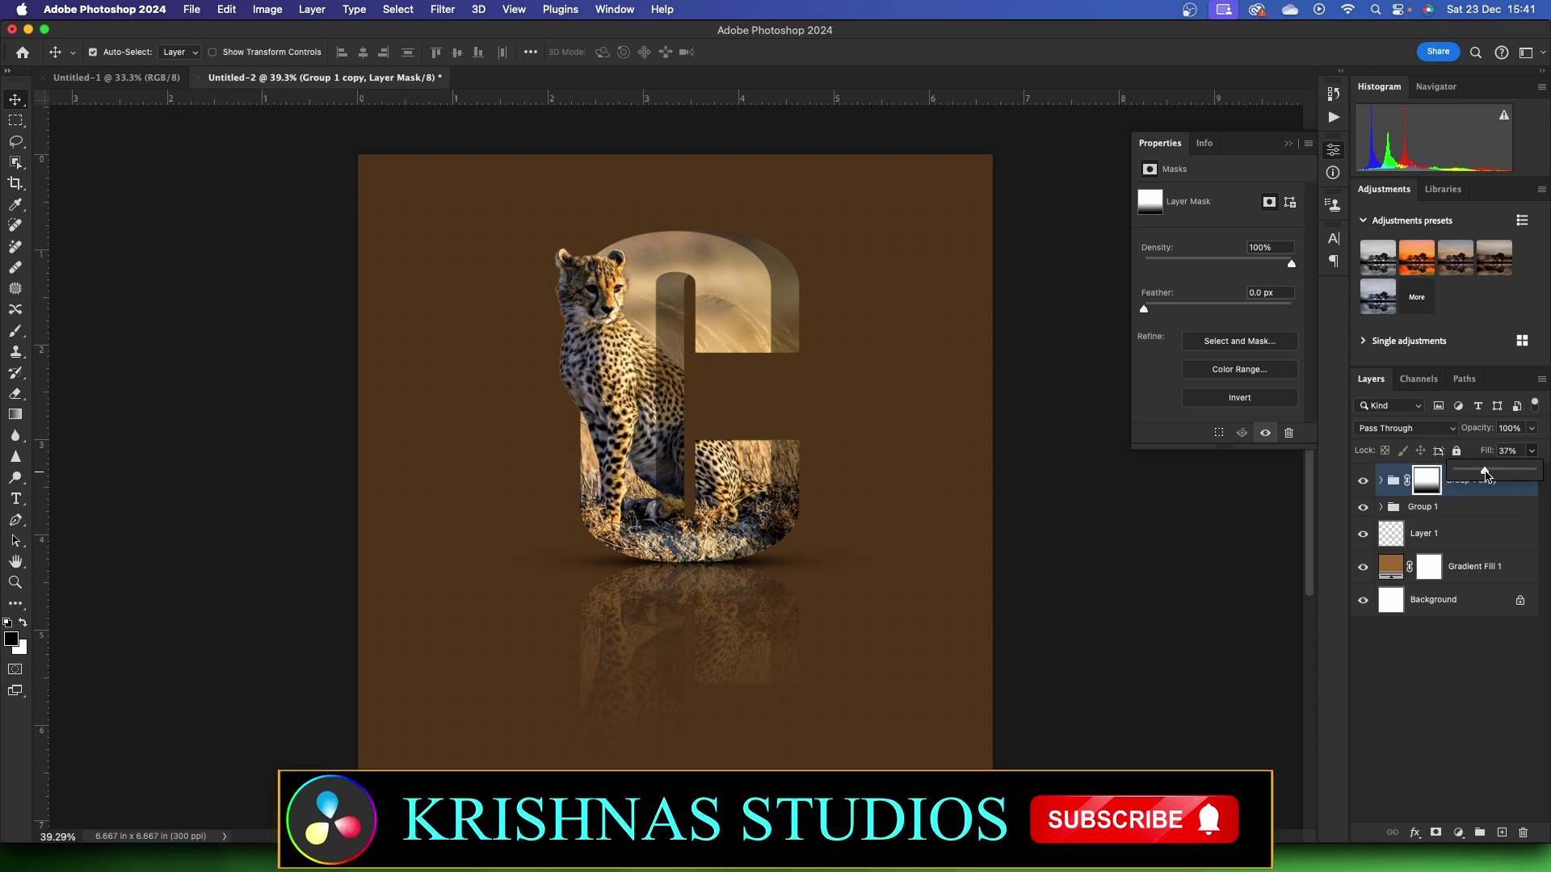
left_click(1263, 570)
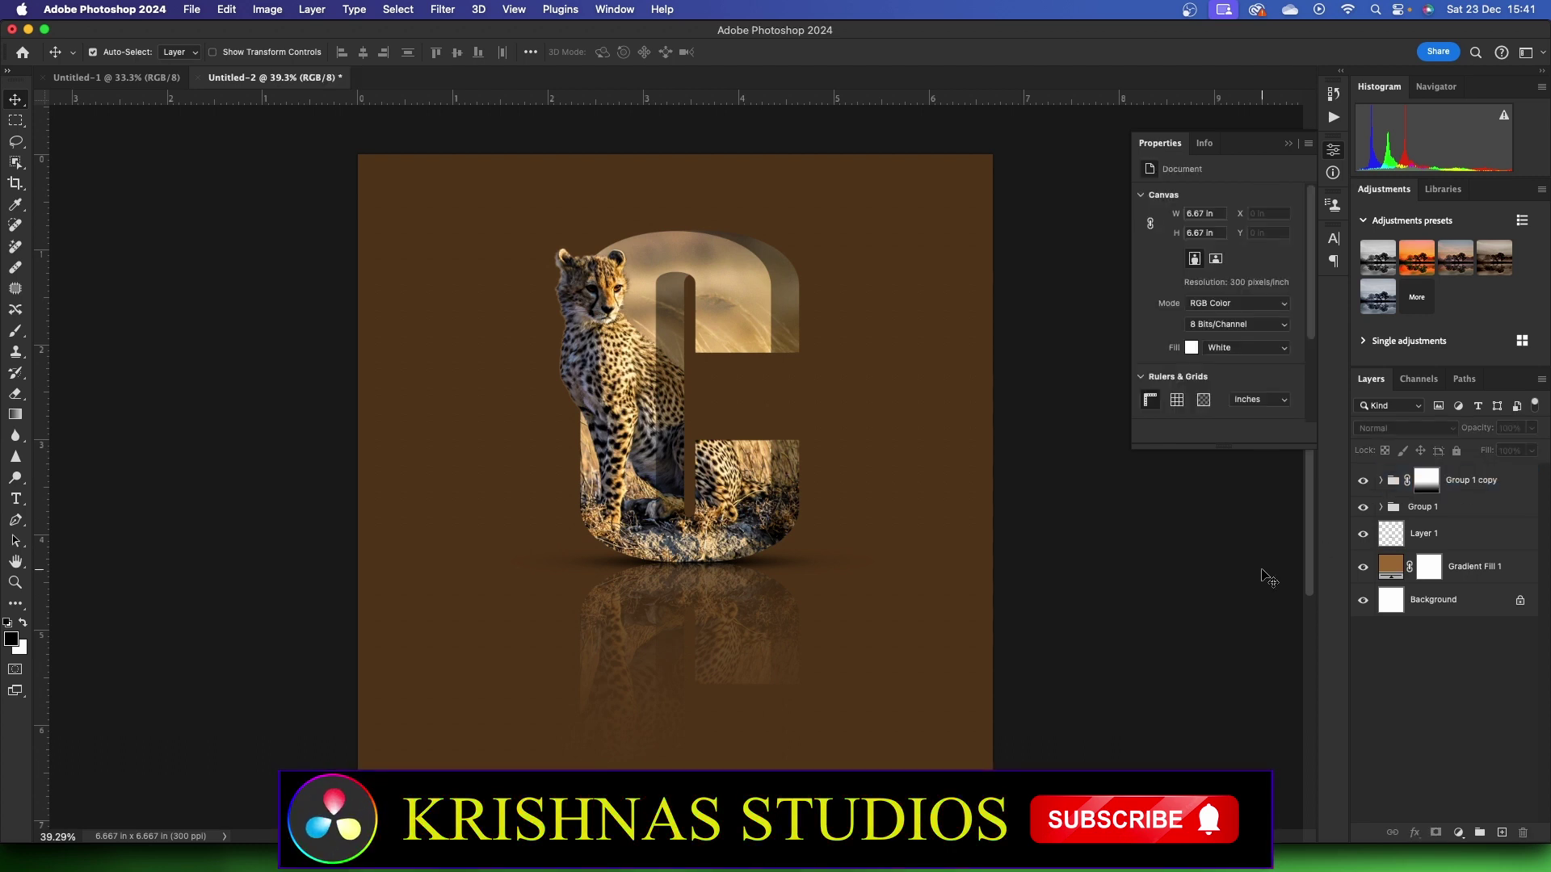